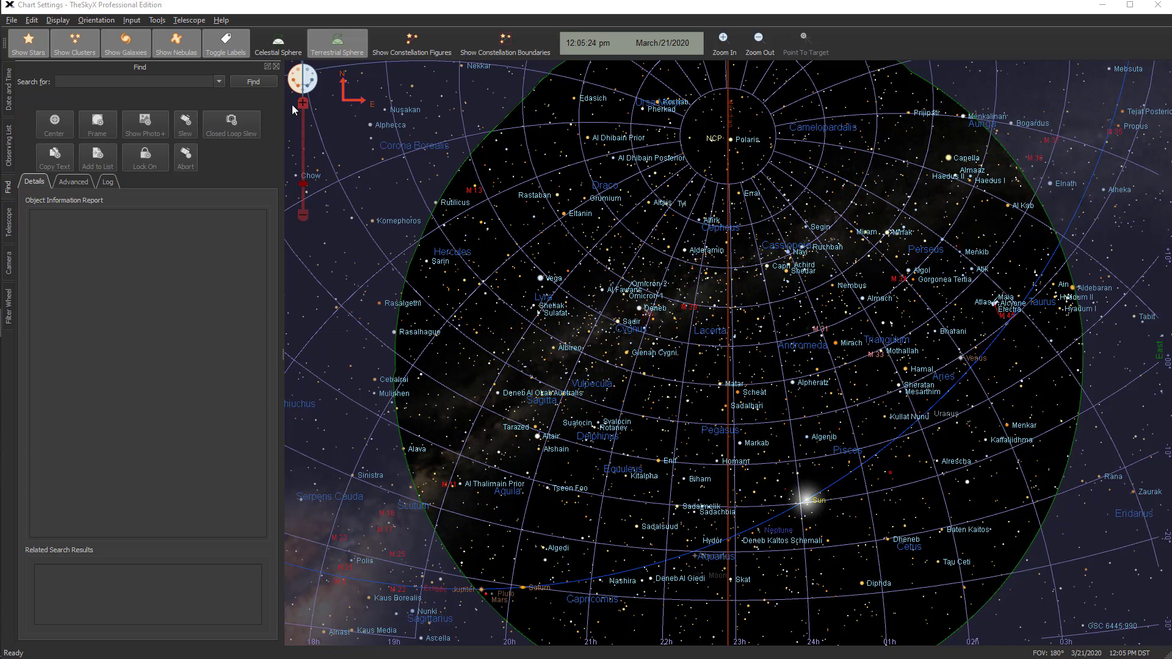
# Review the available display options and select the star HIP 89861 on the chart to show its information report
pyautogui.click(58, 20)
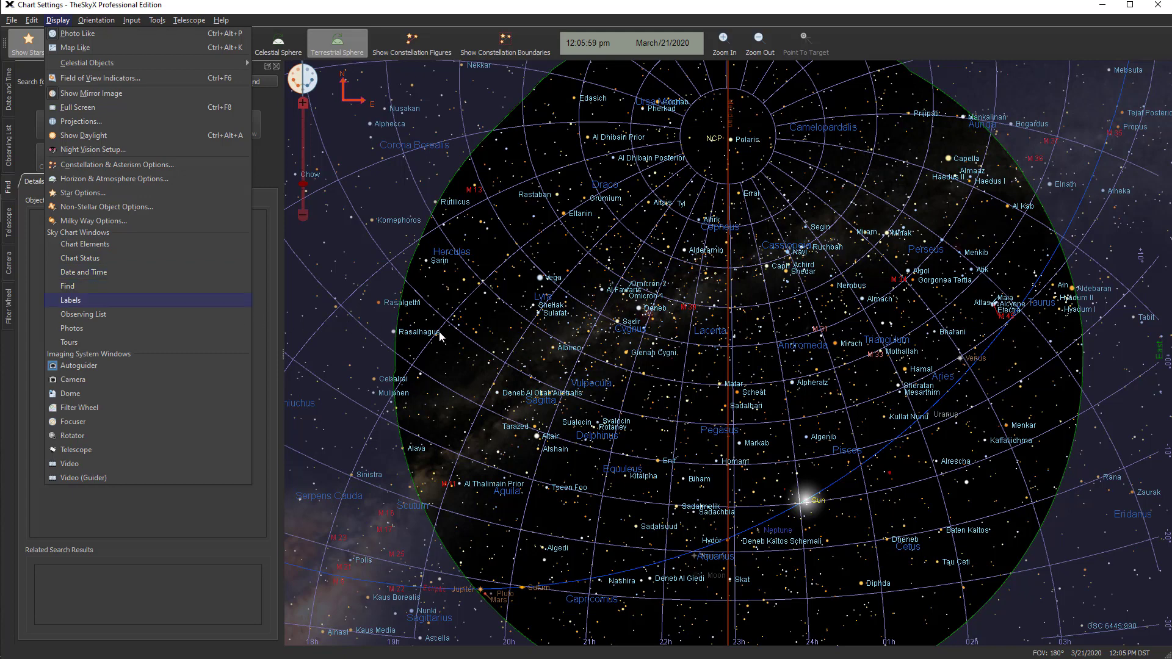
pyautogui.click(475, 331)
pyautogui.click(473, 330)
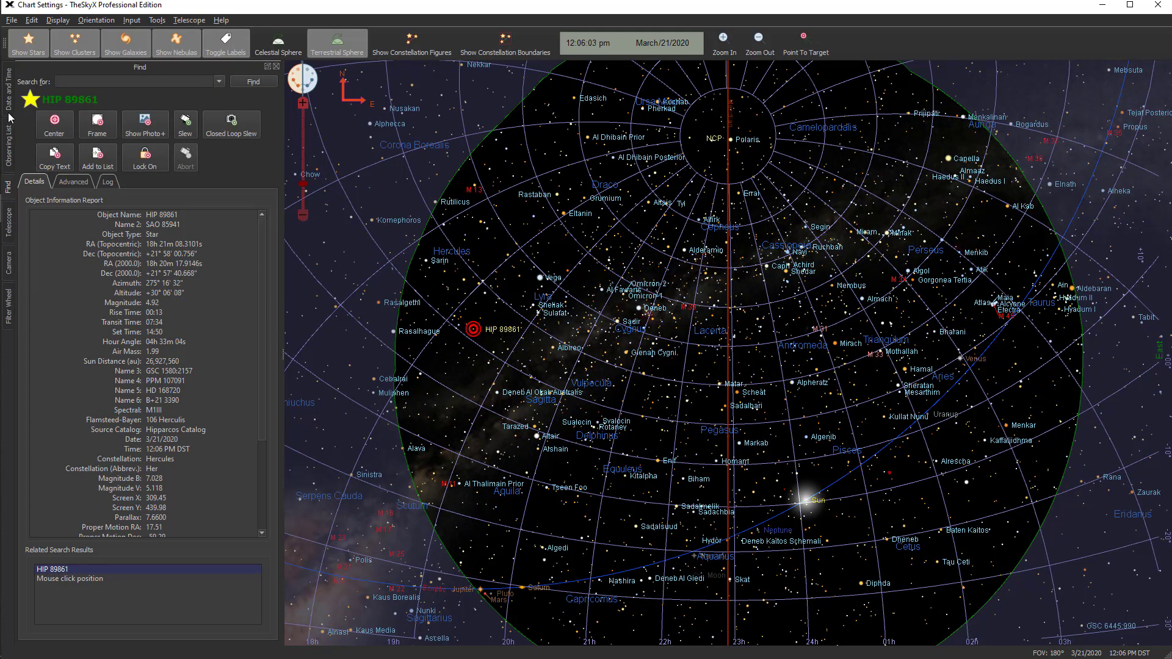
# Open the Date and Time window, close it, and restore it to the docked windows
pyautogui.click(9, 91)
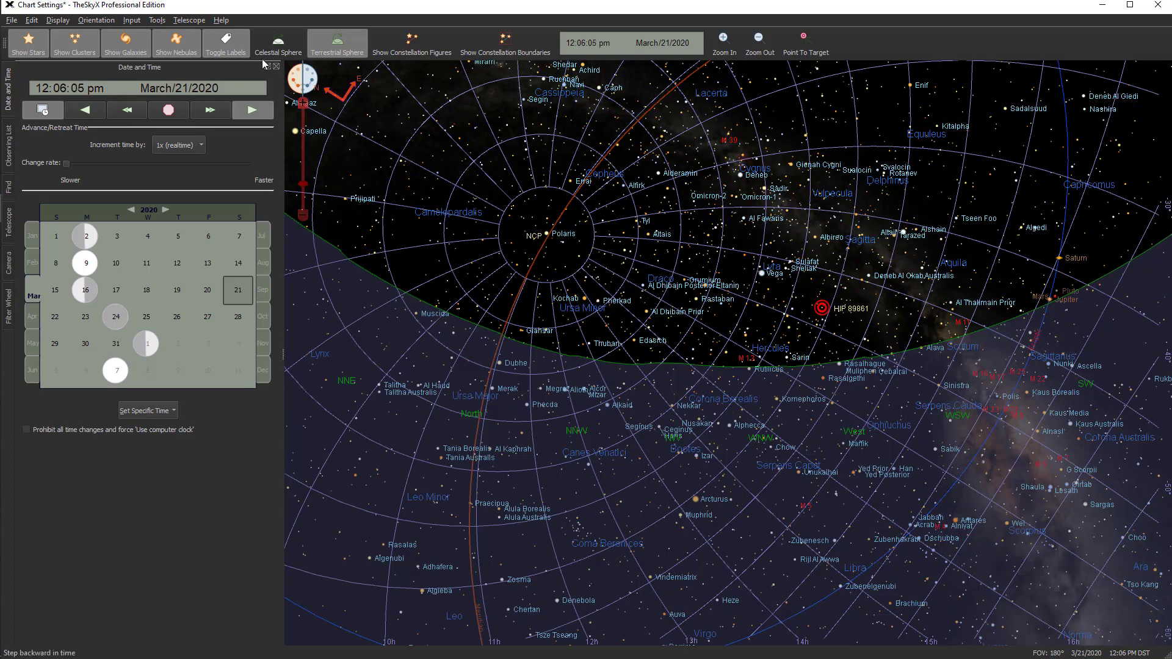
pyautogui.click(275, 67)
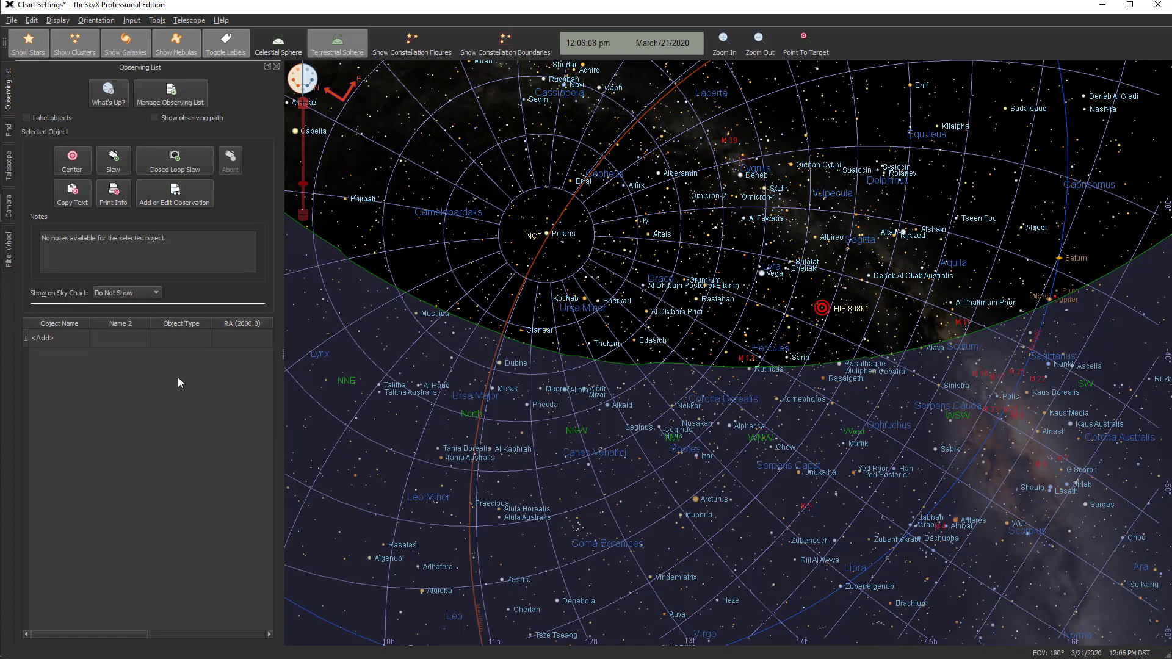
pyautogui.click(59, 22)
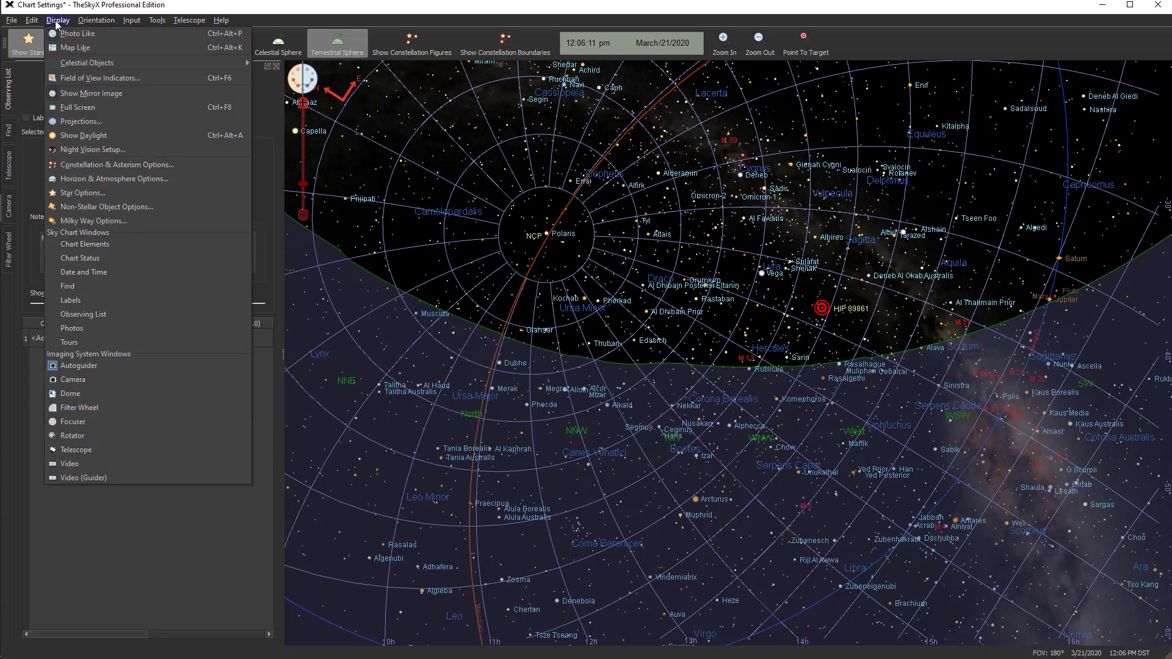
pyautogui.click(79, 272)
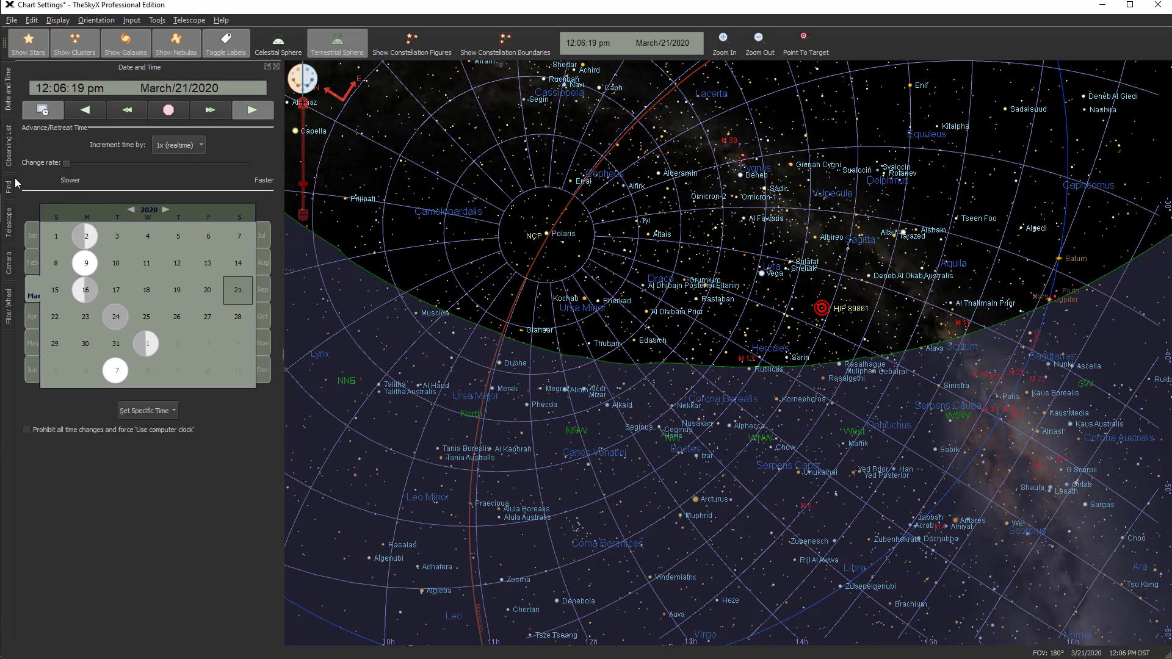
# Move the Date and Time window to the end of the docked window order and back to the beginning
pyautogui.moveTo(8, 89); pyautogui.dragTo(8, 350)
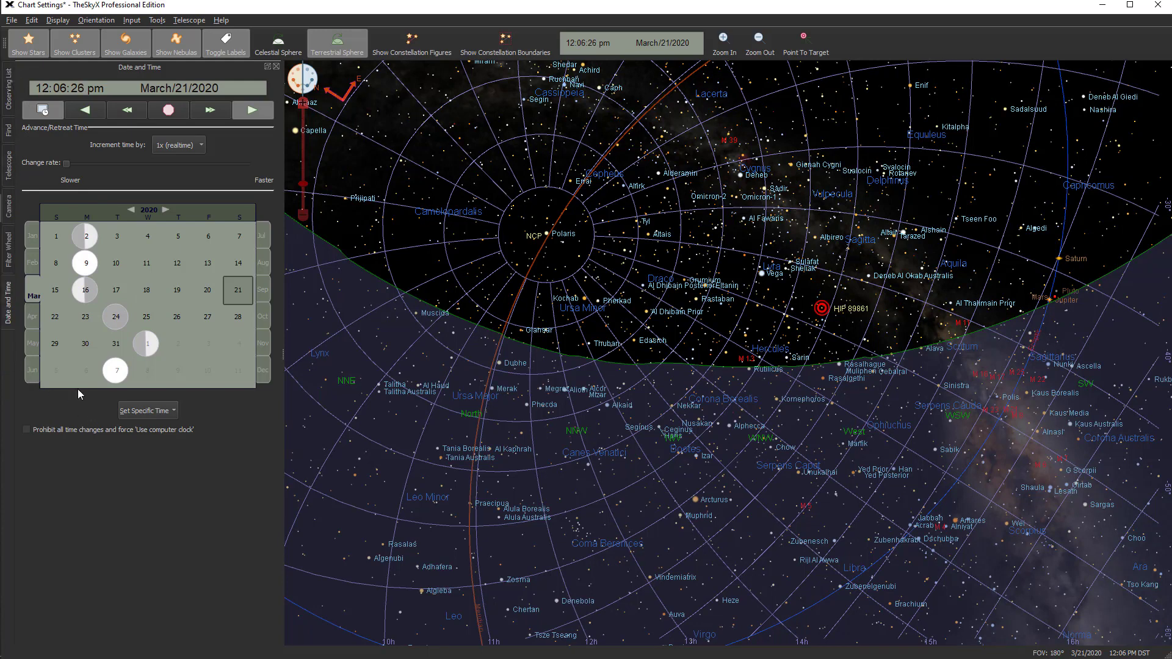
pyautogui.moveTo(7, 308); pyautogui.dragTo(11, 104)
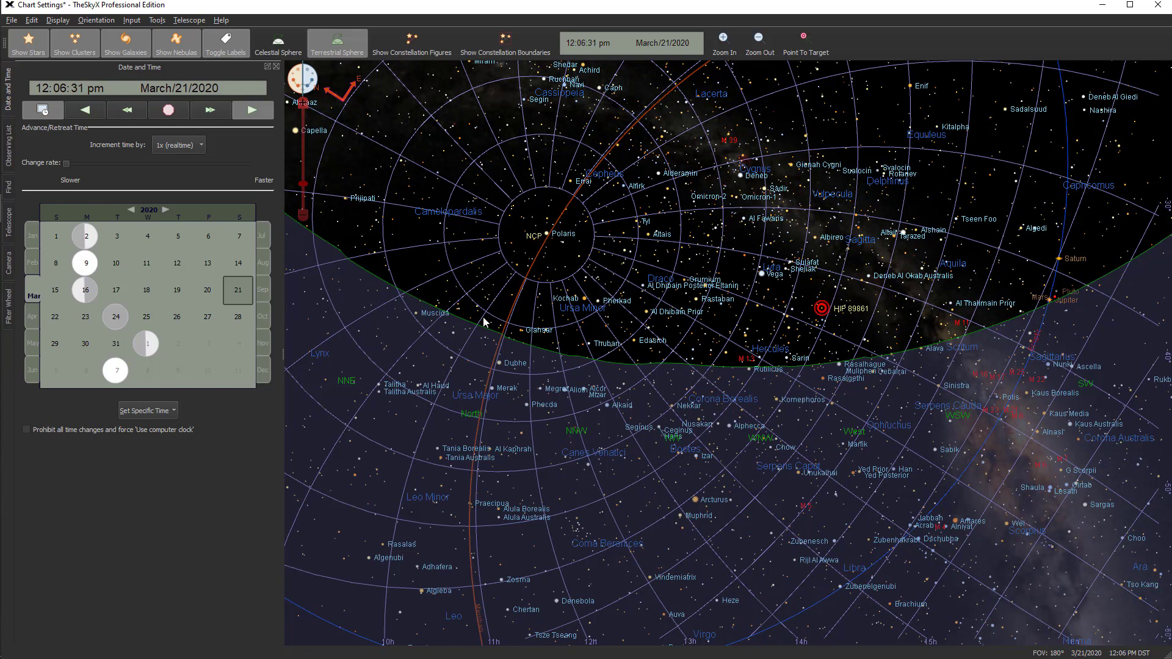
# Set the chart time to midnight and the date to March 24, 2020
pyautogui.moveTo(483, 322)
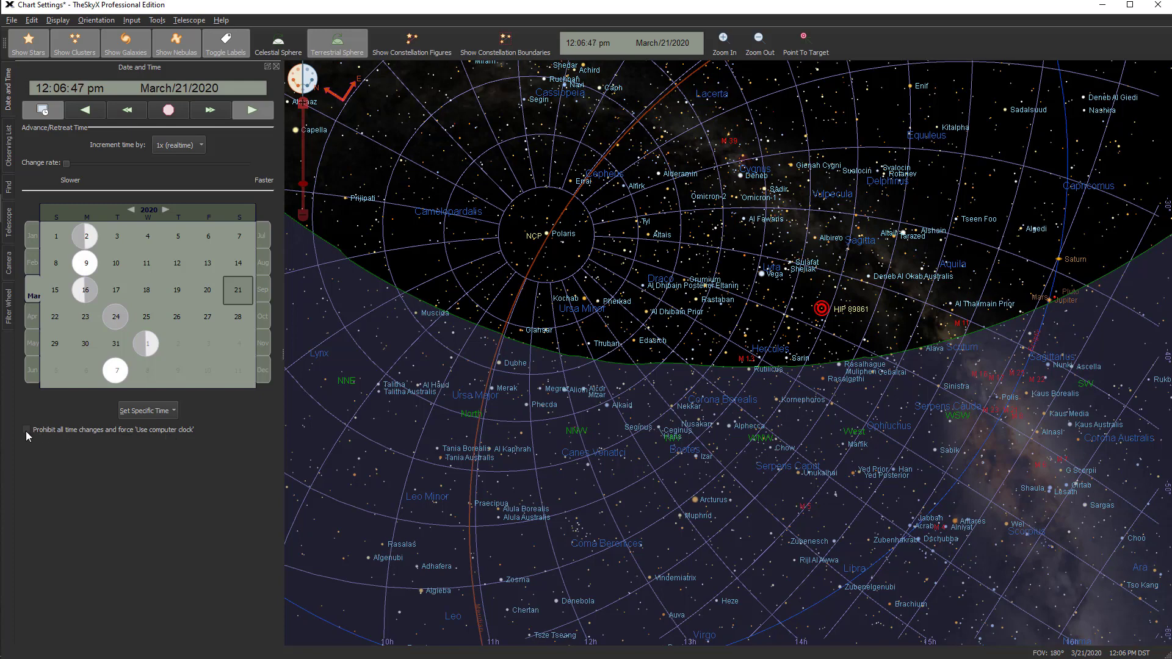
pyautogui.click(141, 412)
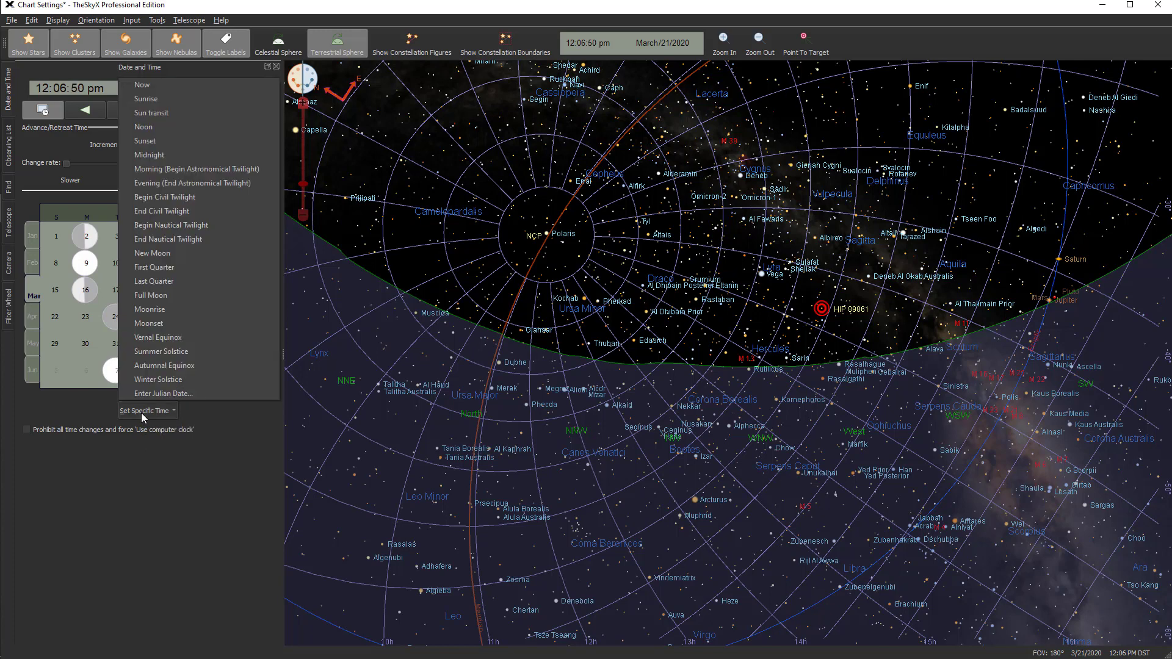
pyautogui.click(146, 156)
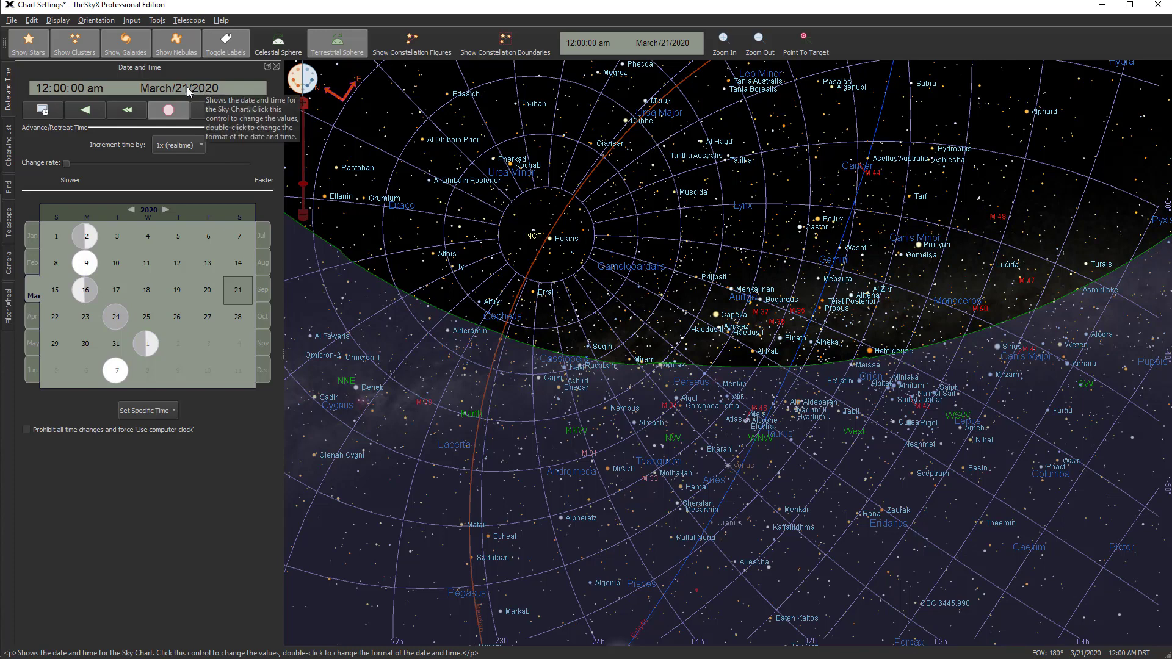
pyautogui.click(117, 321)
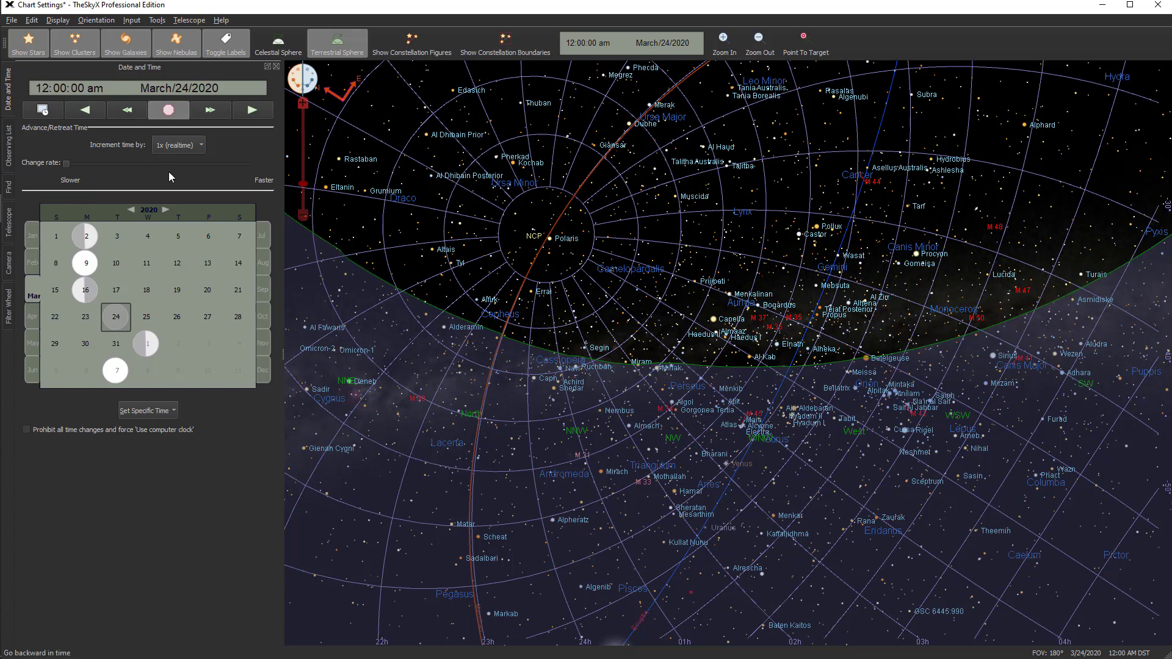
# Set the time increment to 1000x and step time forward repeatedly to 02:46:40 am
pyautogui.click(201, 145)
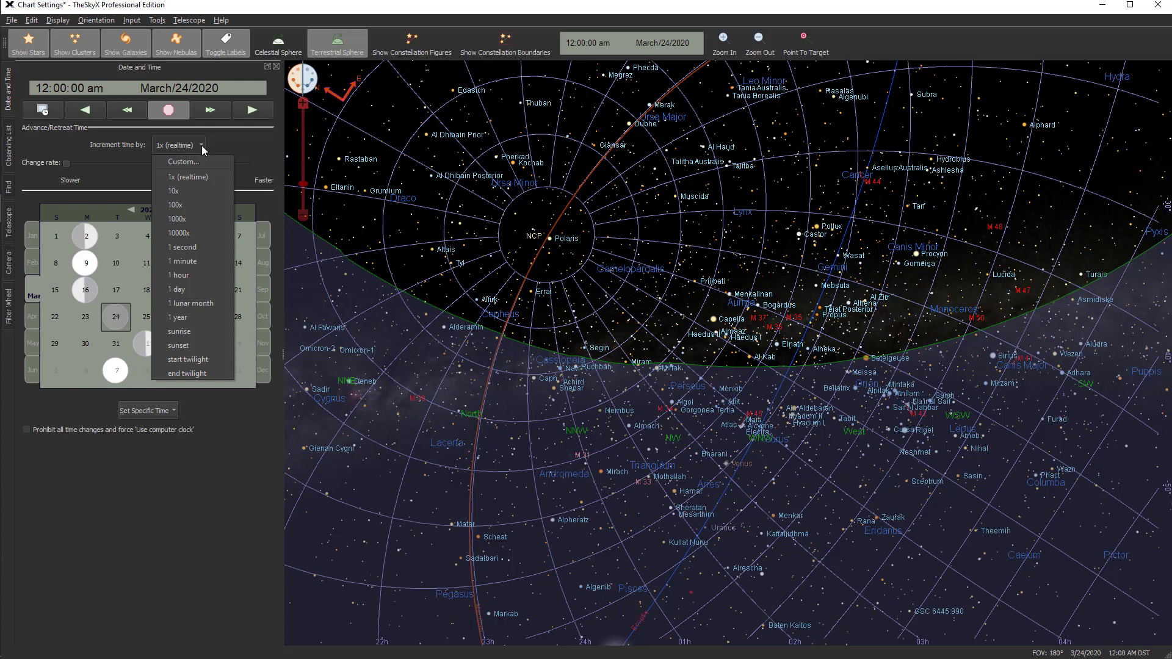
pyautogui.click(181, 221)
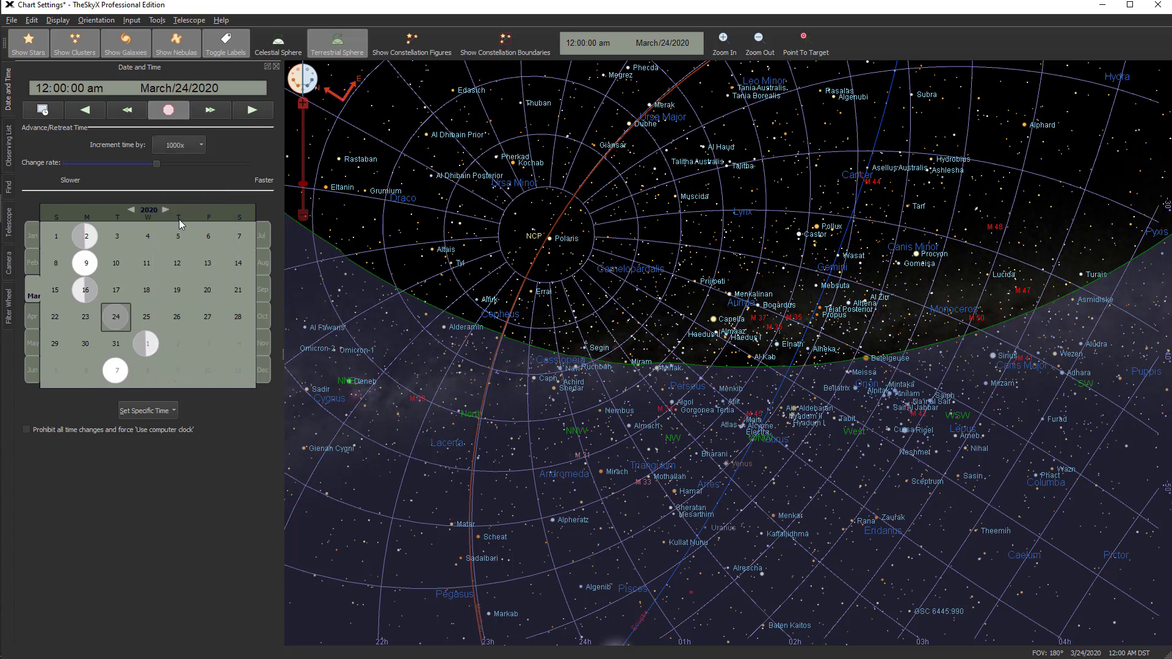
pyautogui.click(208, 111)
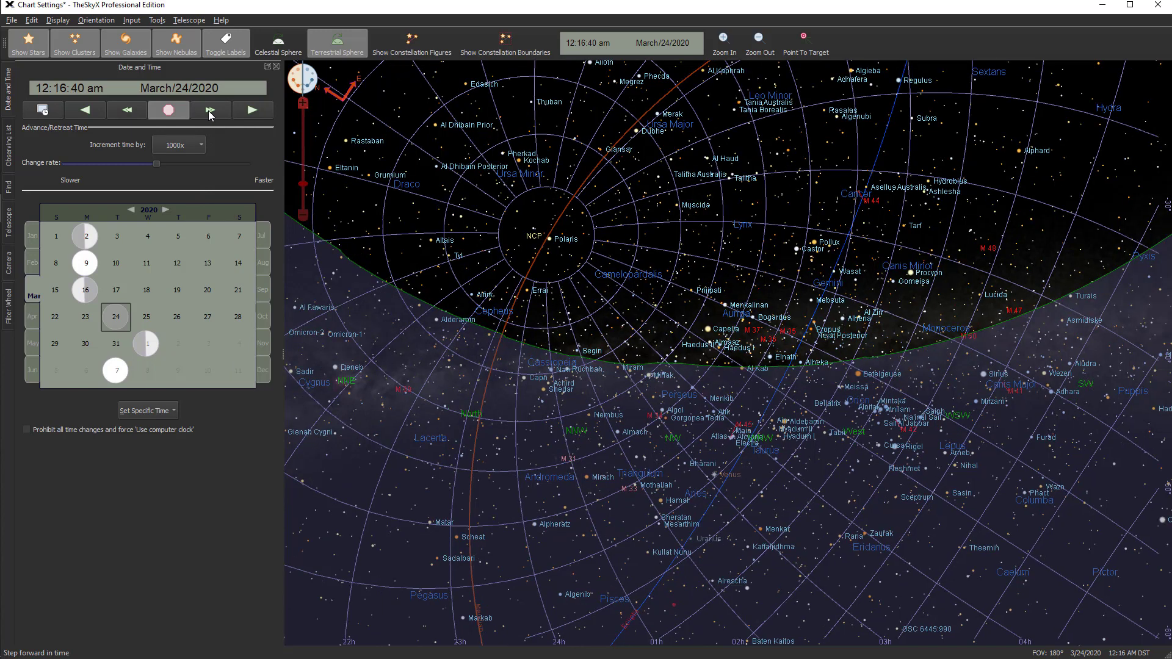
pyautogui.click(207, 111)
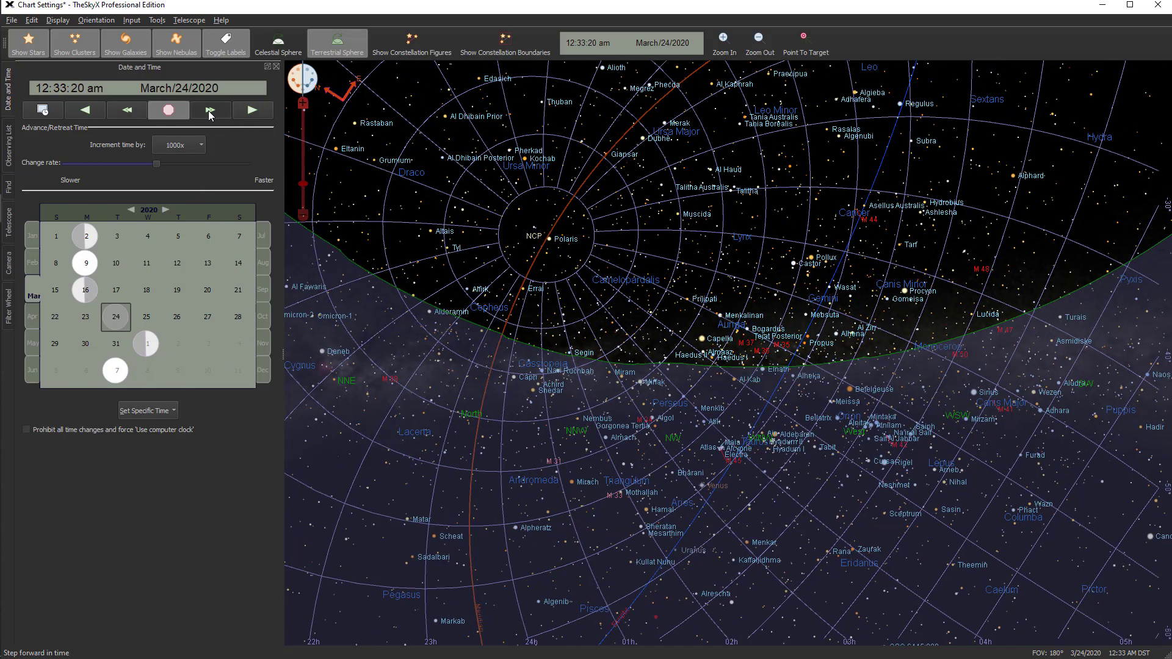
pyautogui.click(207, 111)
pyautogui.click(207, 111)
pyautogui.click(208, 111)
pyautogui.click(208, 111)
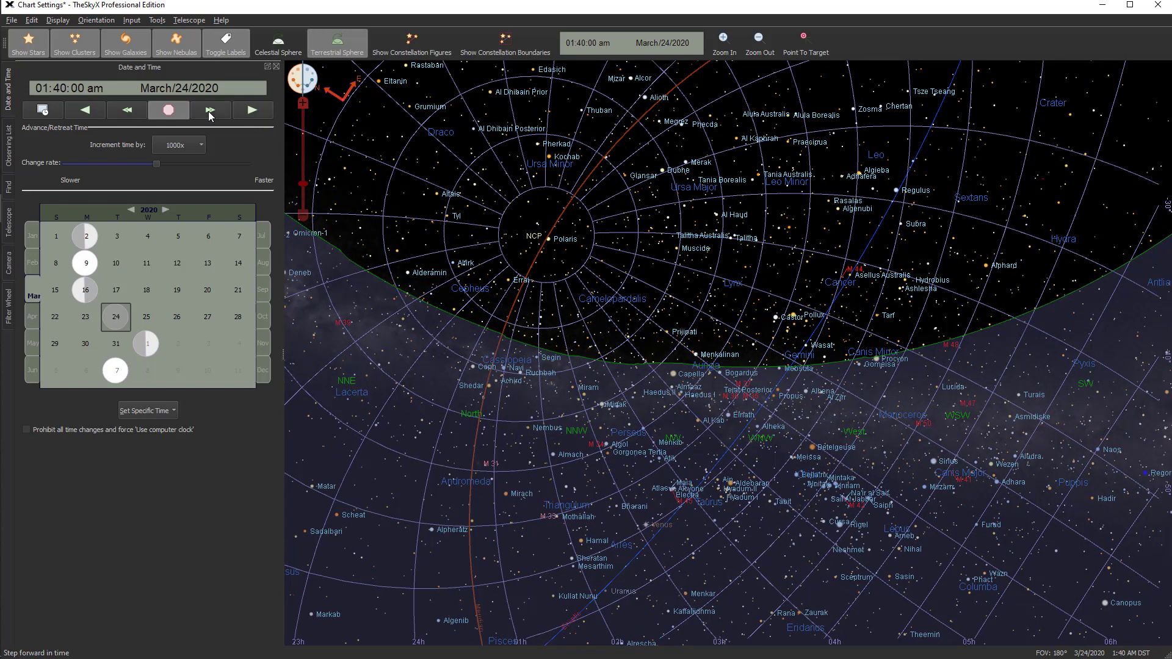
pyautogui.click(207, 111)
pyautogui.click(208, 112)
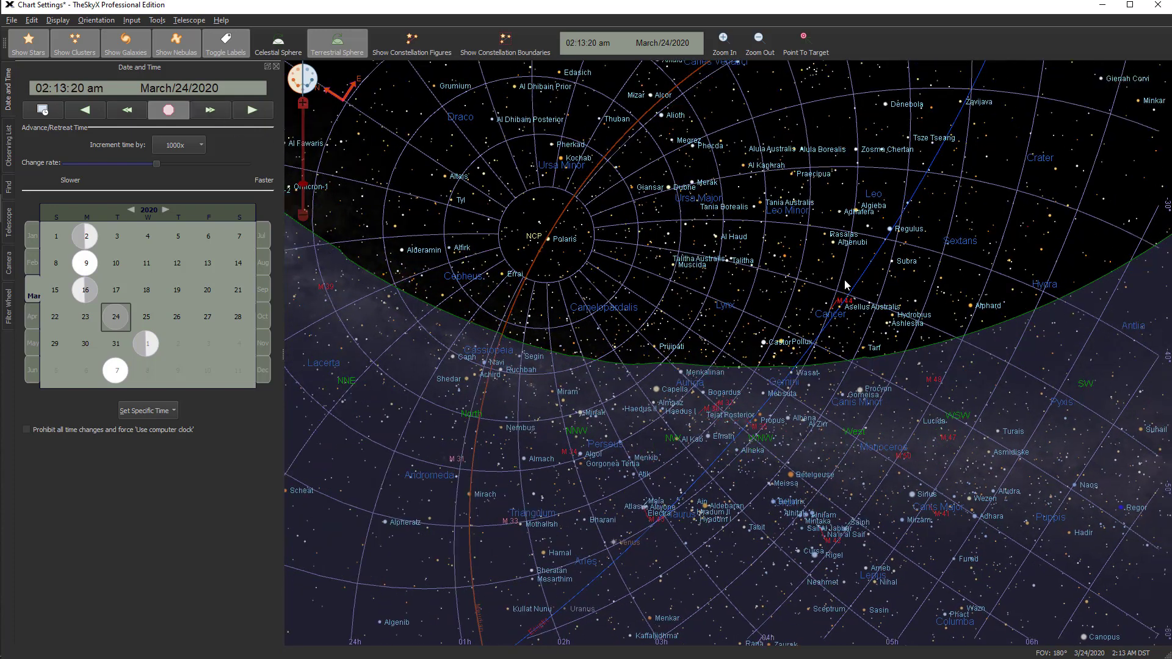
pyautogui.click(208, 112)
pyautogui.click(208, 112)
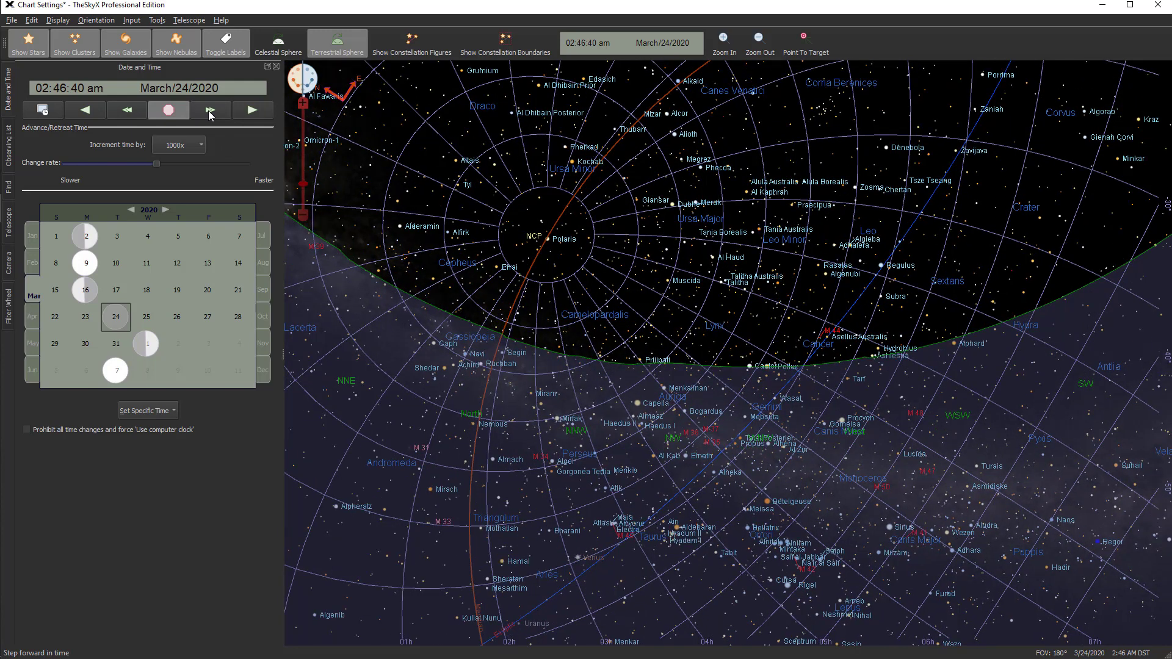
# Run time forward continuously, stop it at about 04:35 am, and reset the chart time to midnight
pyautogui.click(251, 110)
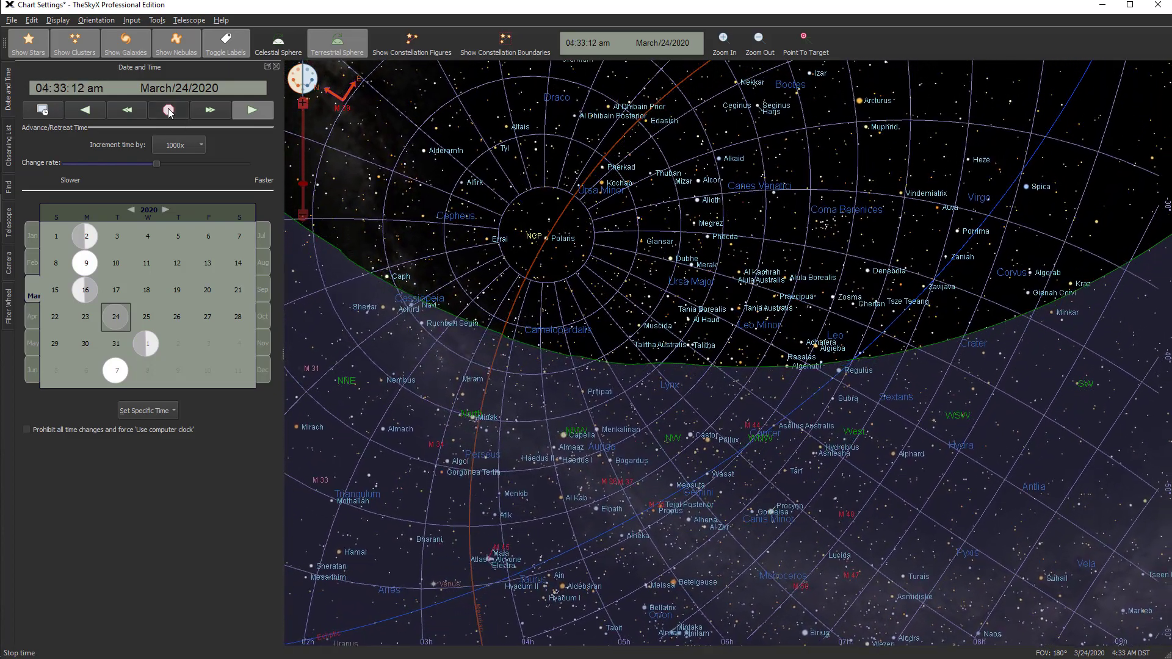
pyautogui.click(169, 111)
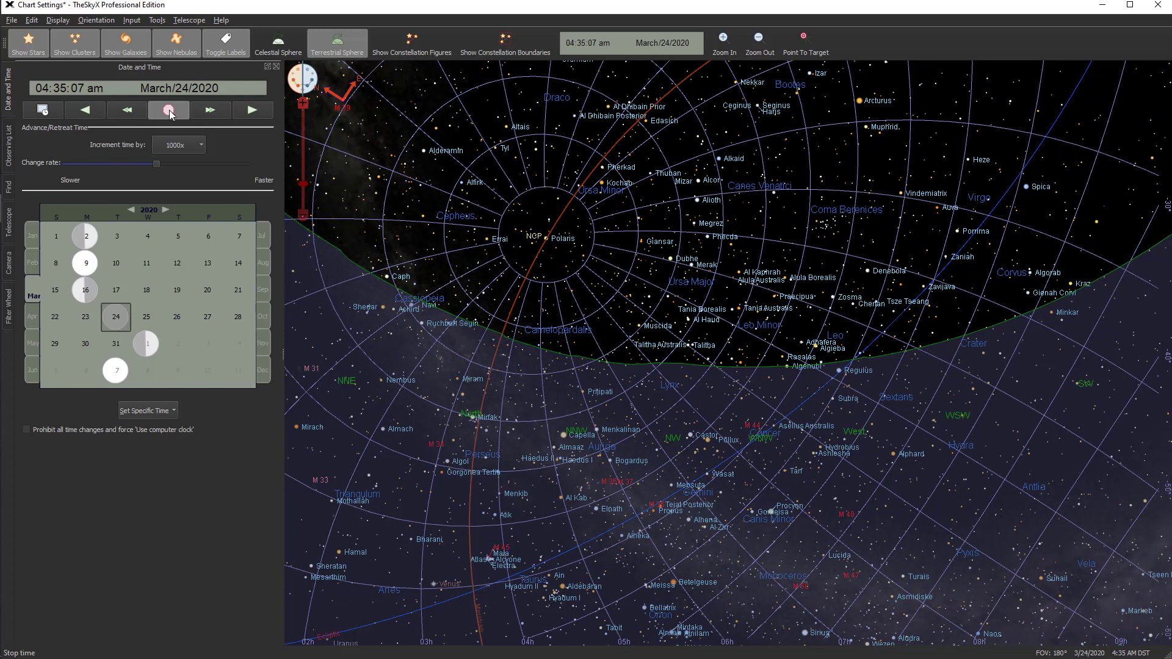
pyautogui.click(154, 412)
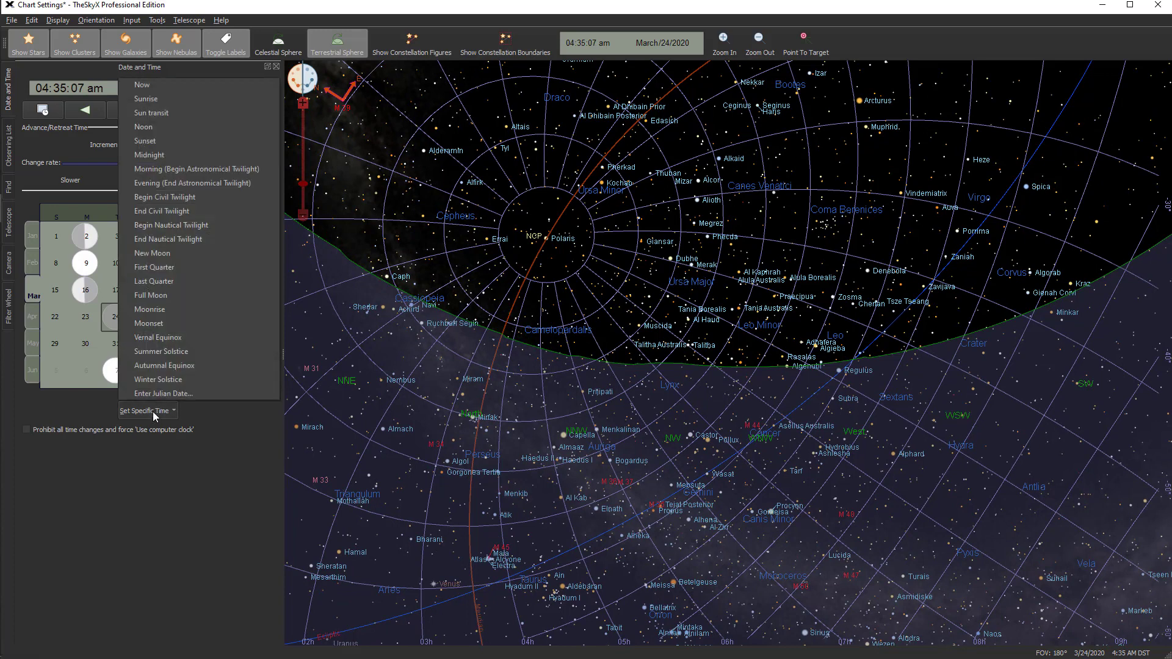
pyautogui.click(150, 155)
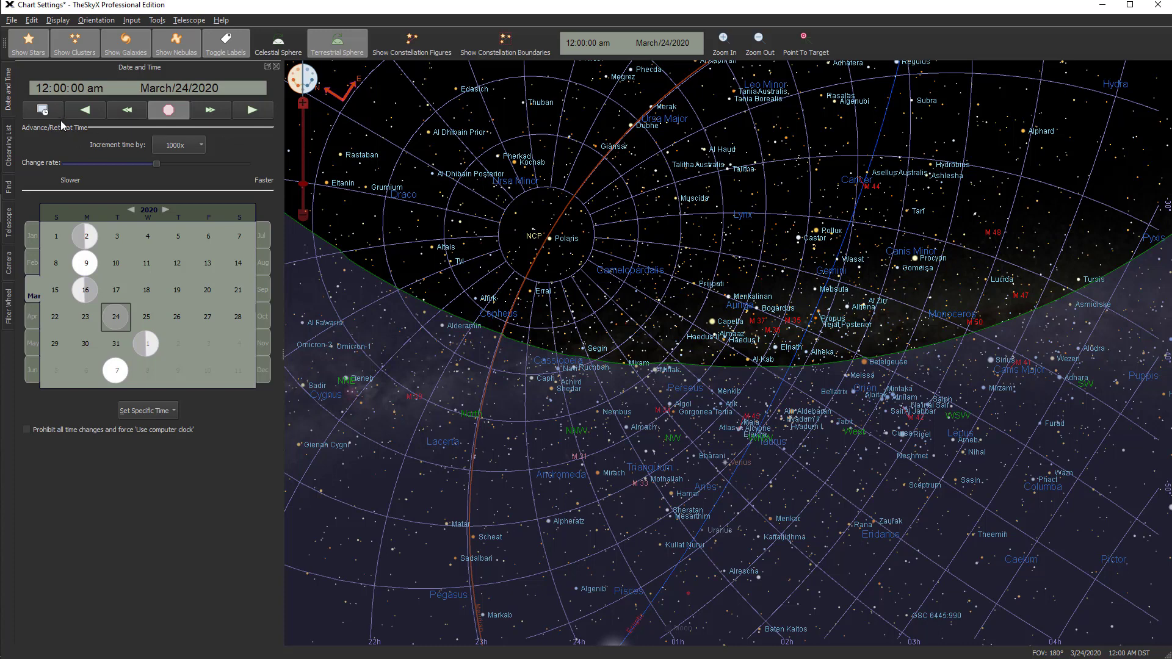
# Find the zenith and center the sky chart on it
pyautogui.click(8, 187)
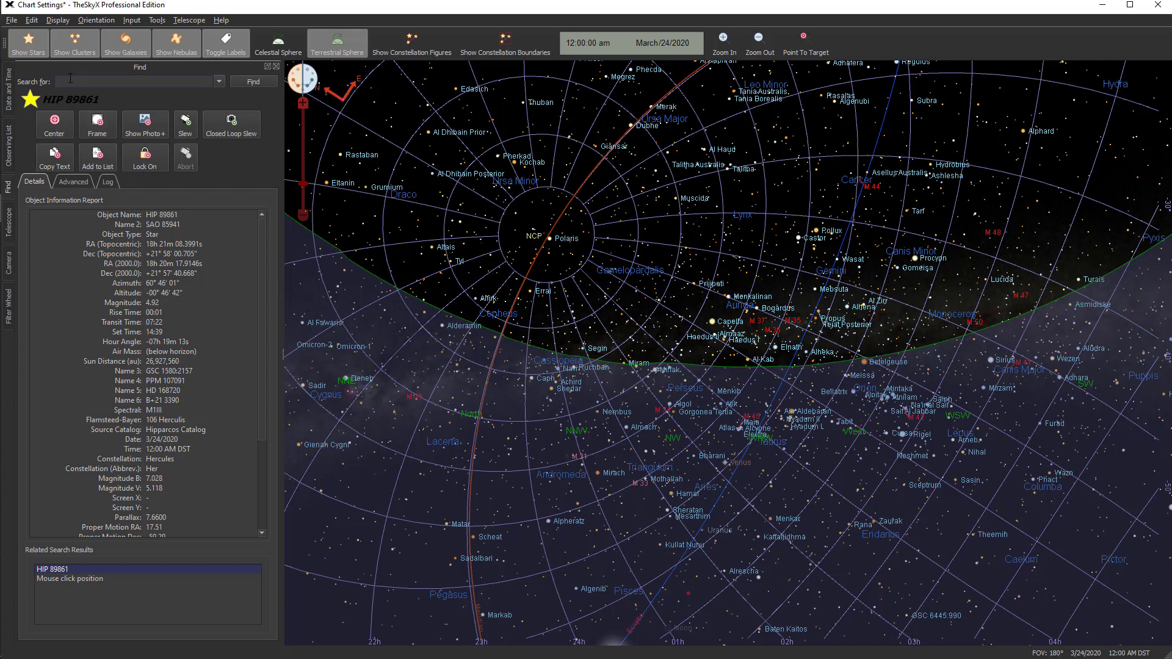
pyautogui.write('zen')
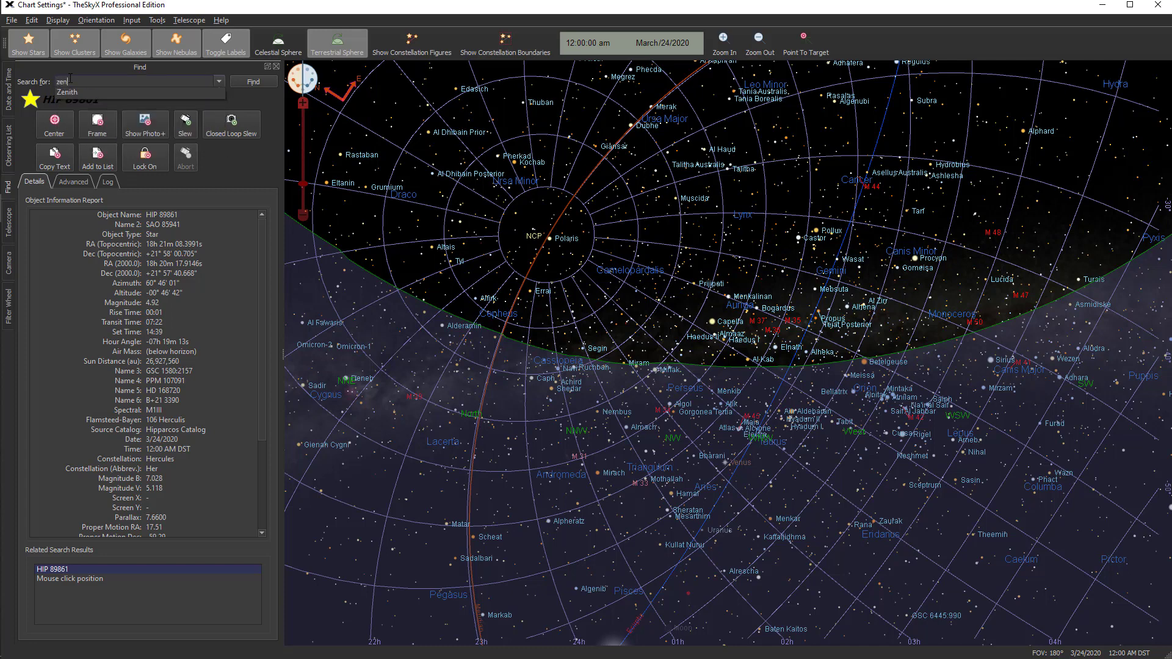
pyautogui.write('ith')
pyautogui.press('Return')
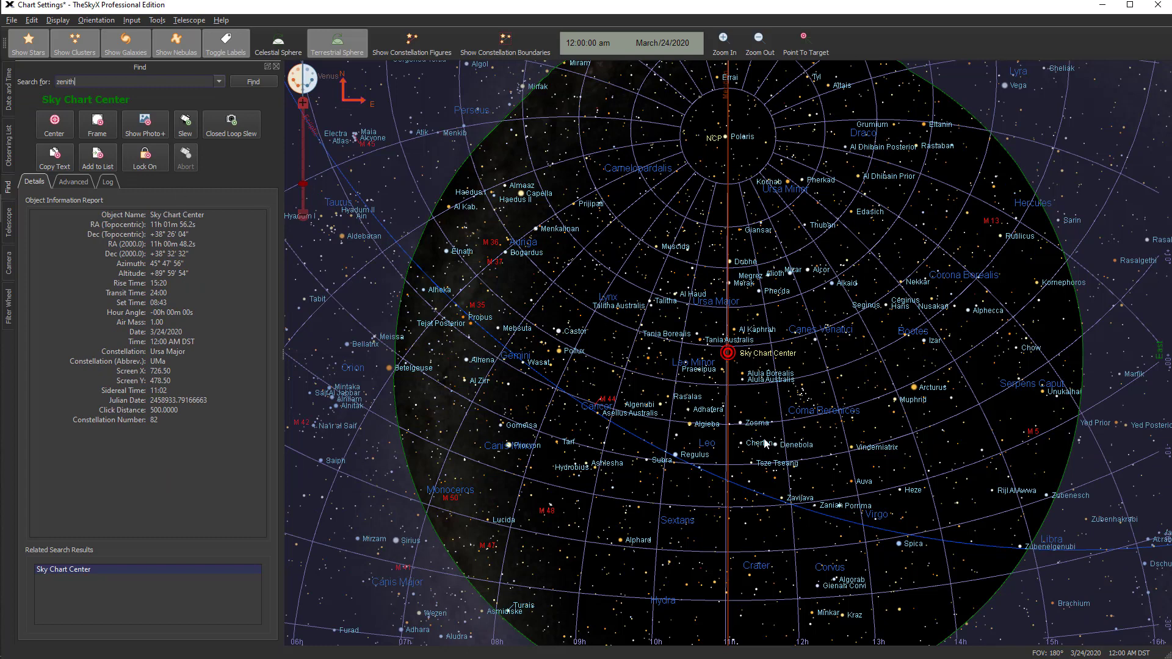
pyautogui.click(62, 127)
pyautogui.click(10, 103)
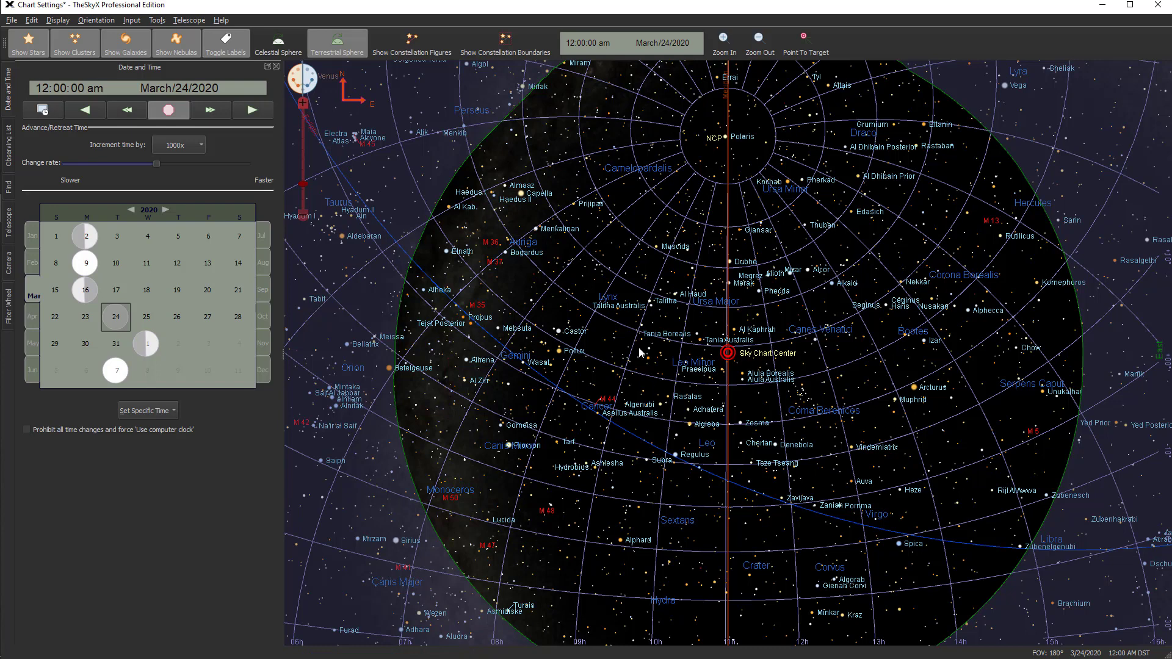
# Search for M31 to display its object information report
pyautogui.moveTo(644, 363)
pyautogui.moveTo(573, 425)
pyautogui.click(9, 190)
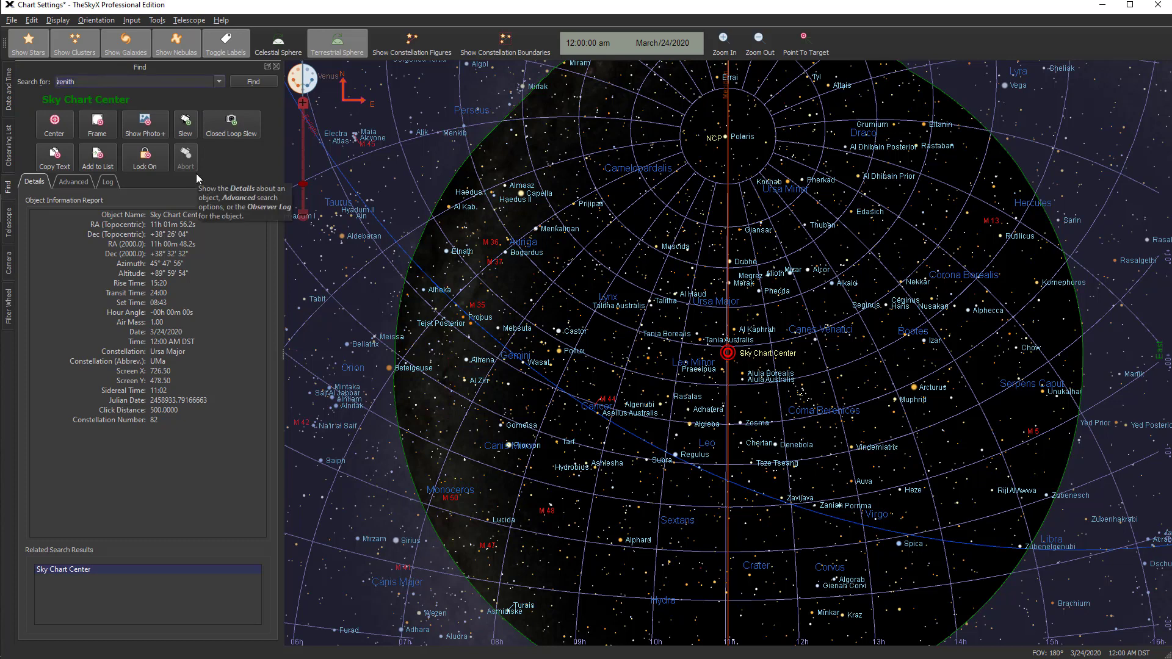
pyautogui.write('M31')
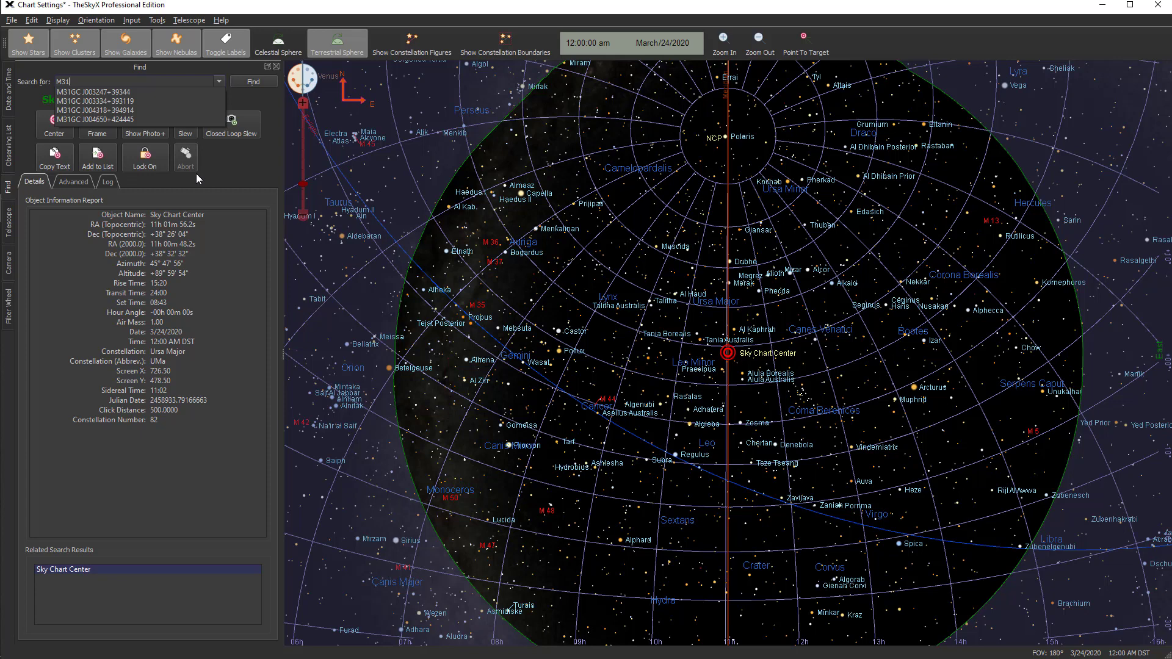
pyautogui.press('Return')
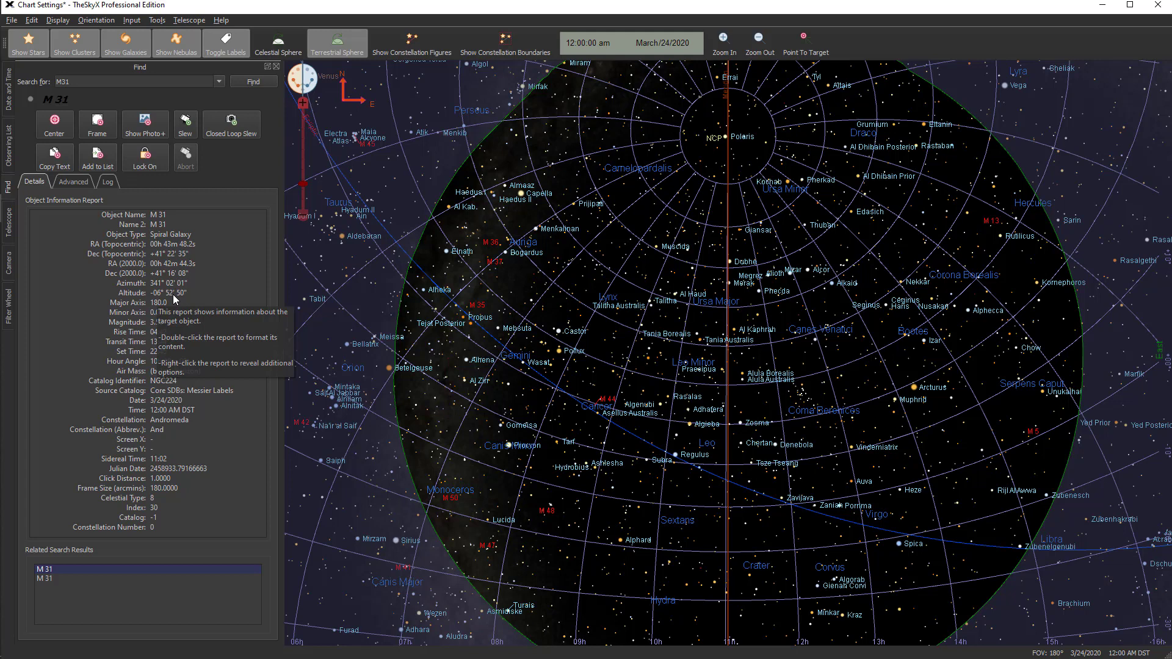
# Examine the M31 object information report after checking the Date and Time window, and highlight its Julian Date line
pyautogui.click(9, 91)
pyautogui.click(8, 186)
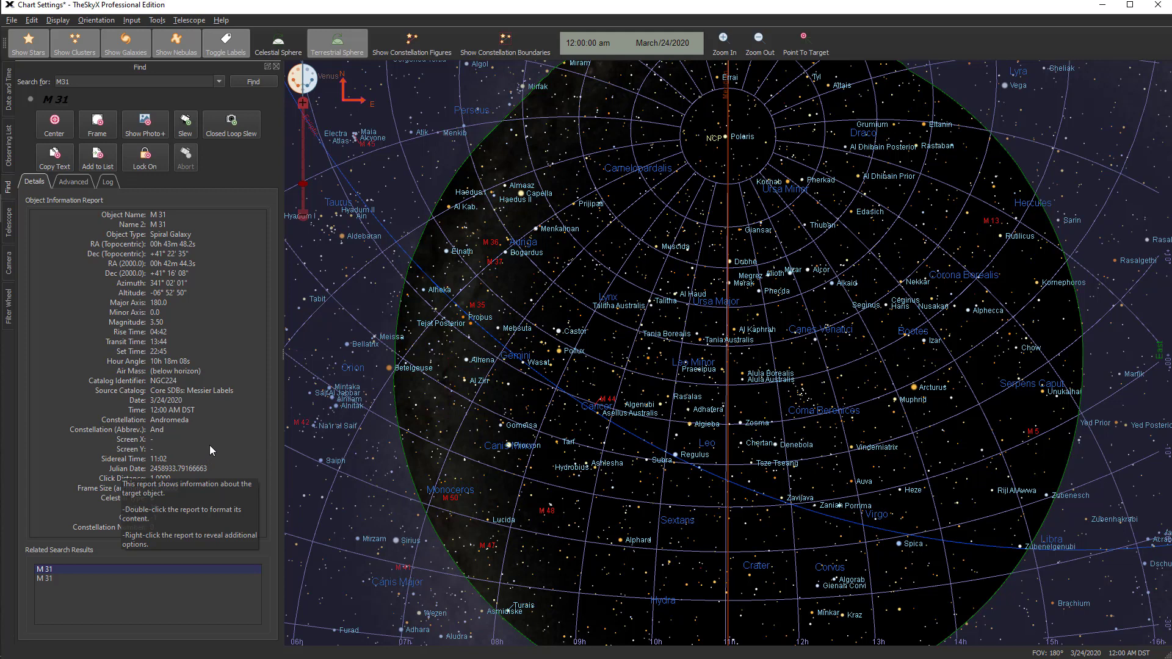
pyautogui.click(83, 465)
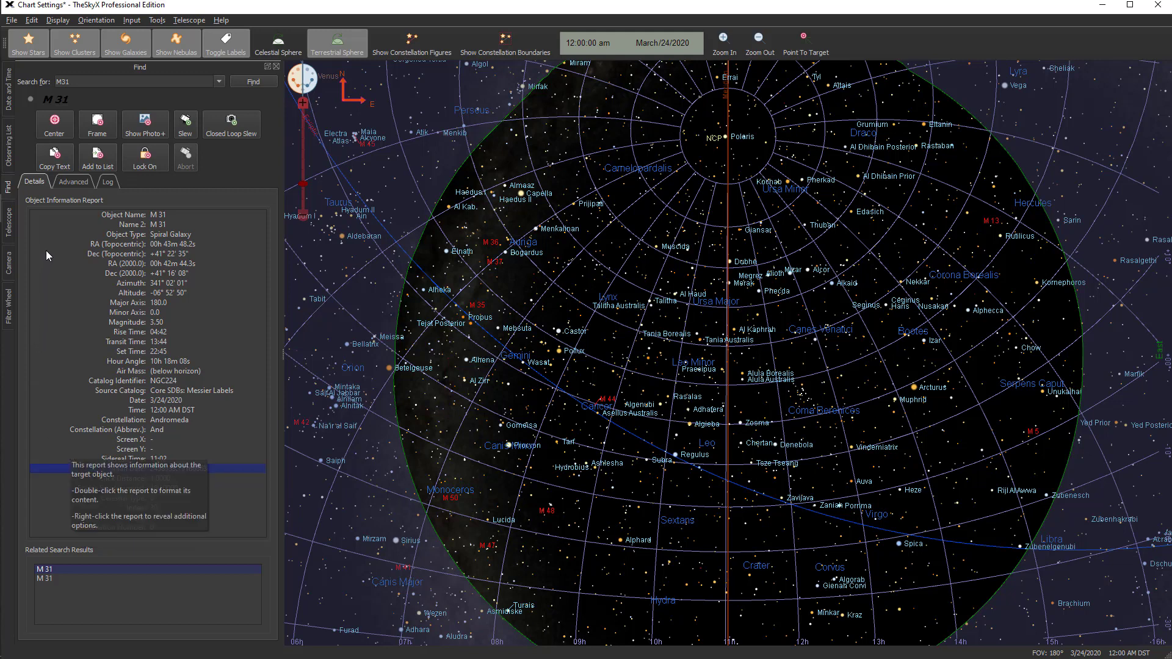
# Browse the advanced search catalogs, select the Lorenzin catalog, and return to the M31 object details
pyautogui.click(68, 182)
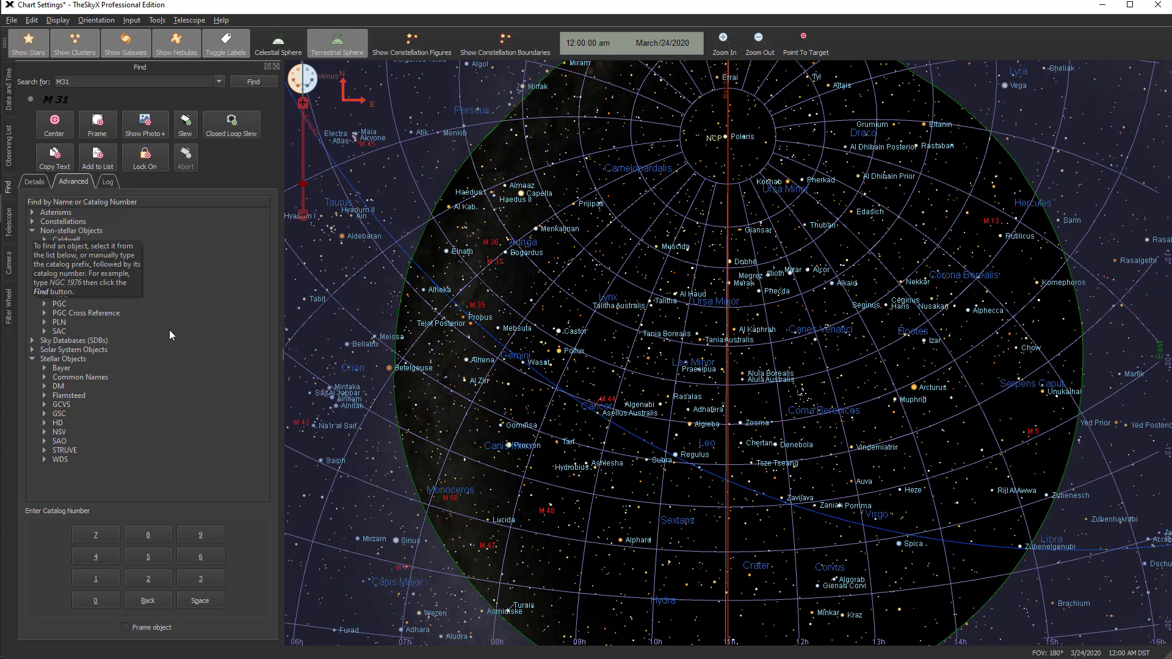
pyautogui.click(171, 276)
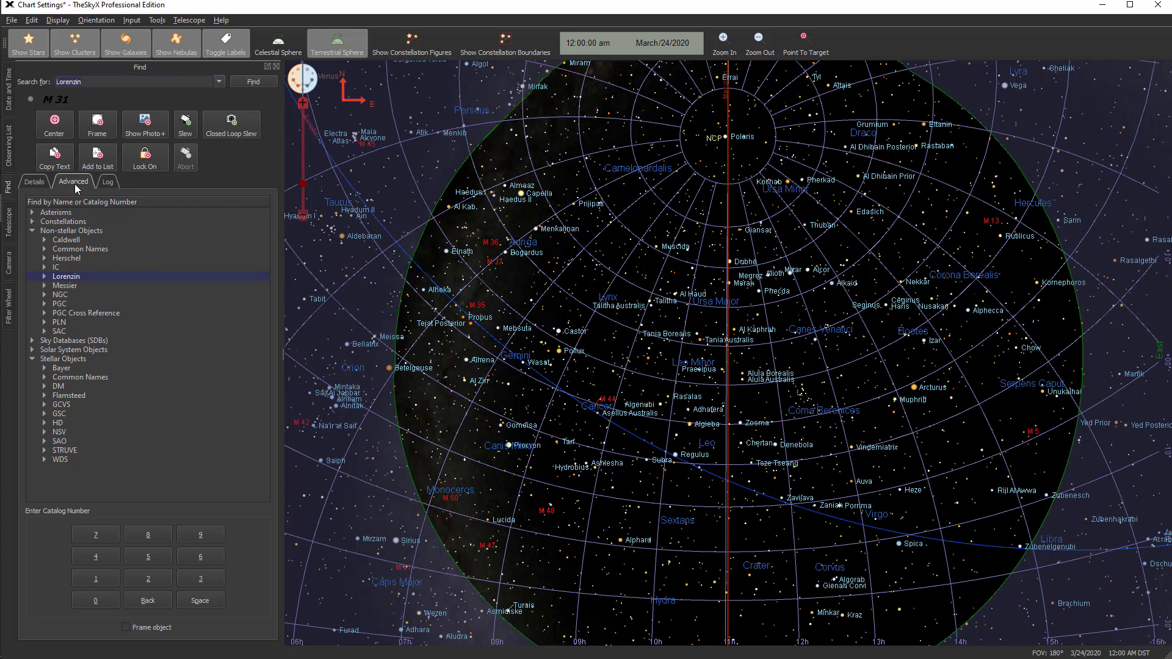
pyautogui.click(35, 181)
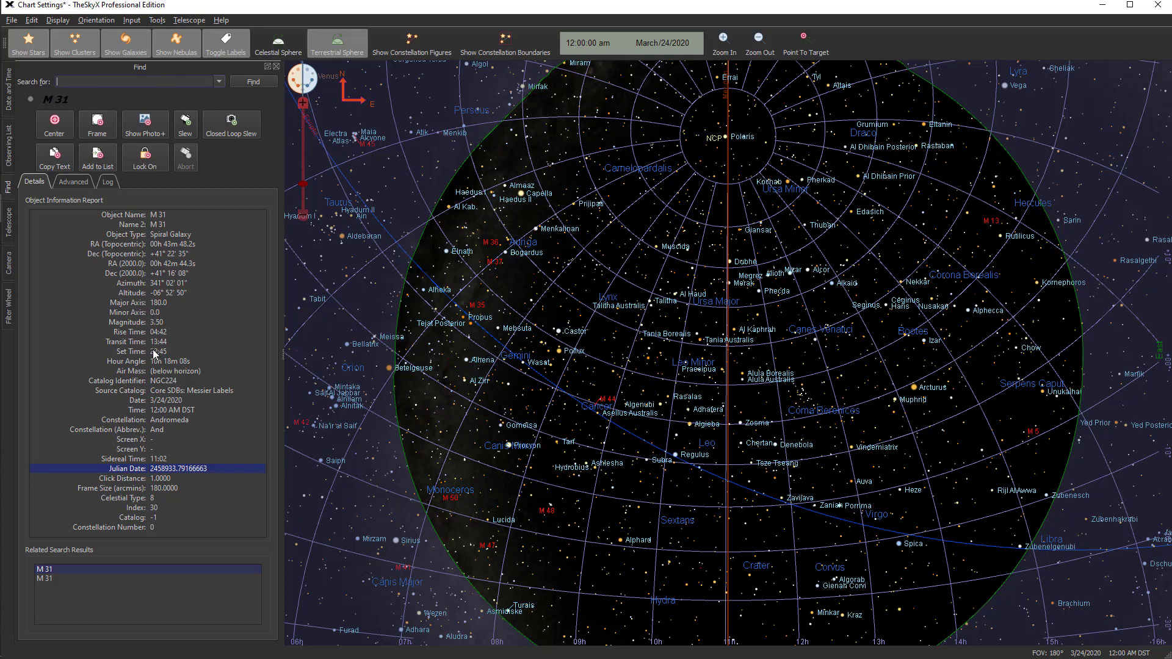
# Frame M31 on the sky chart and browse through its photos in the Photo+ Viewer
pyautogui.click(98, 127)
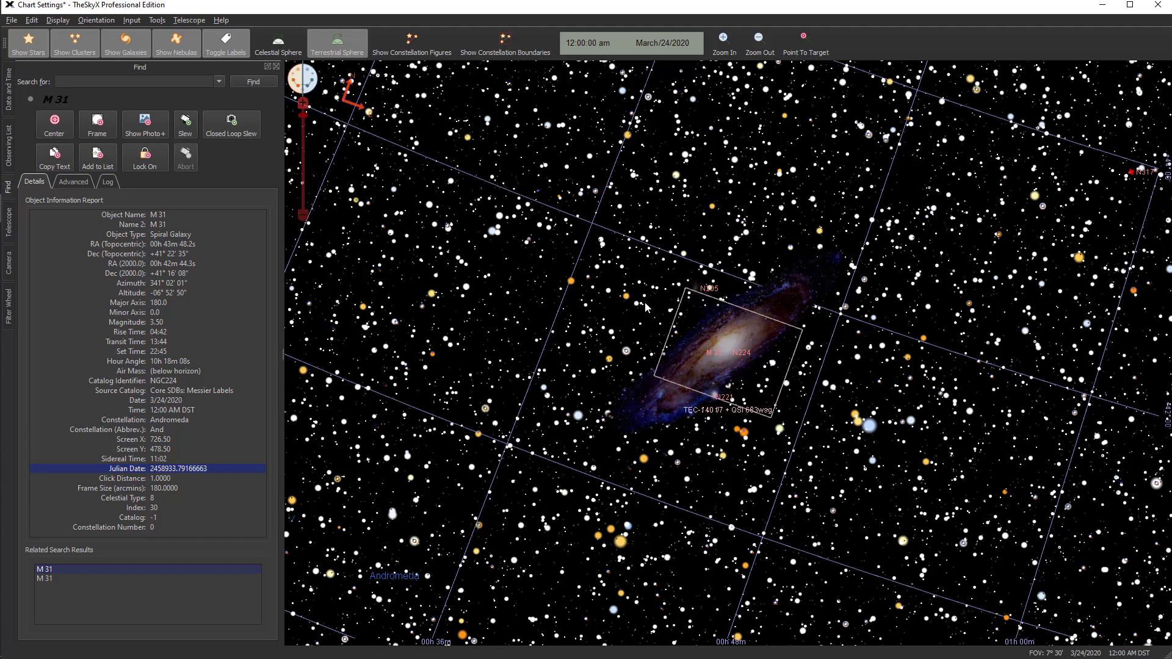
pyautogui.moveTo(646, 307)
pyautogui.click(145, 129)
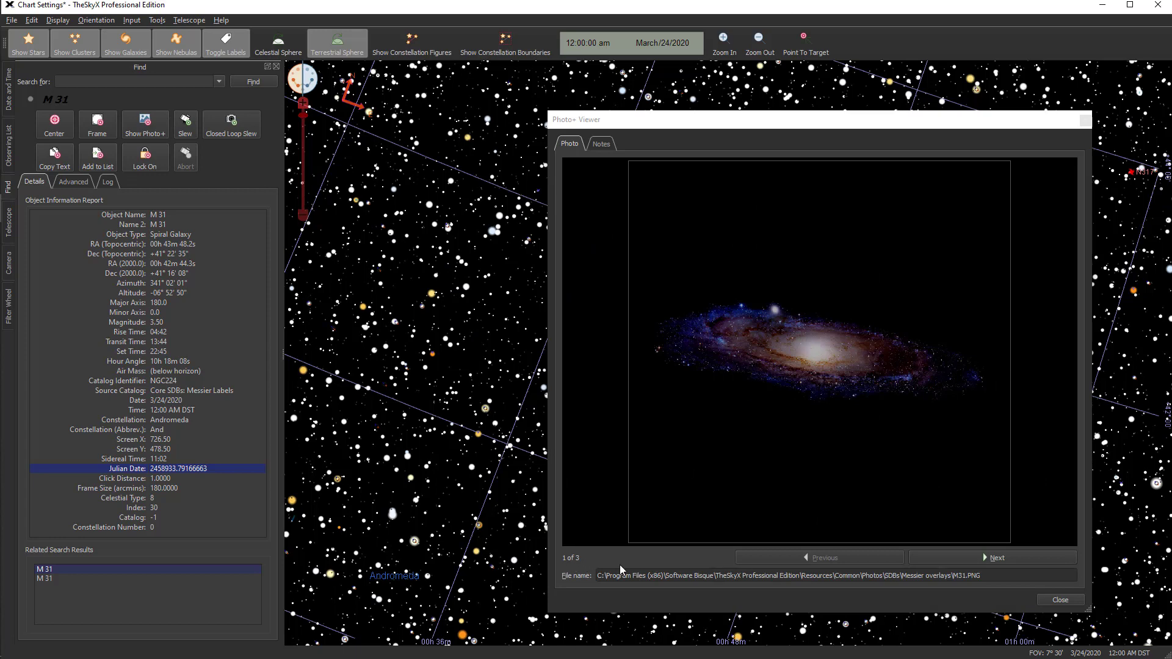
pyautogui.click(983, 556)
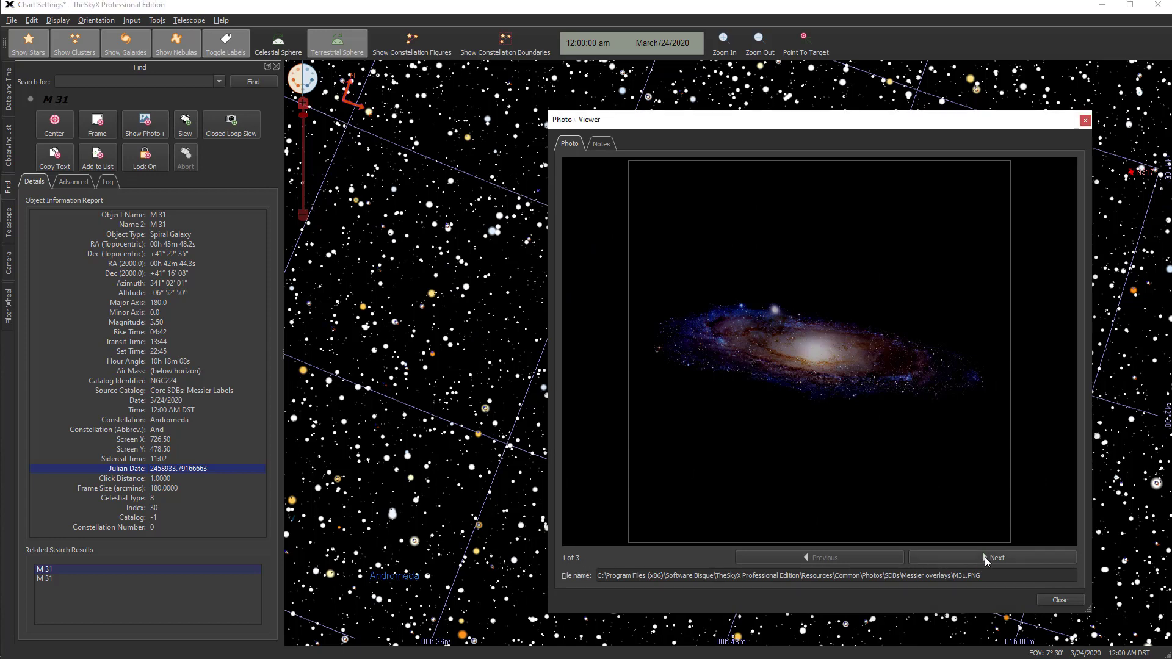
pyautogui.click(984, 557)
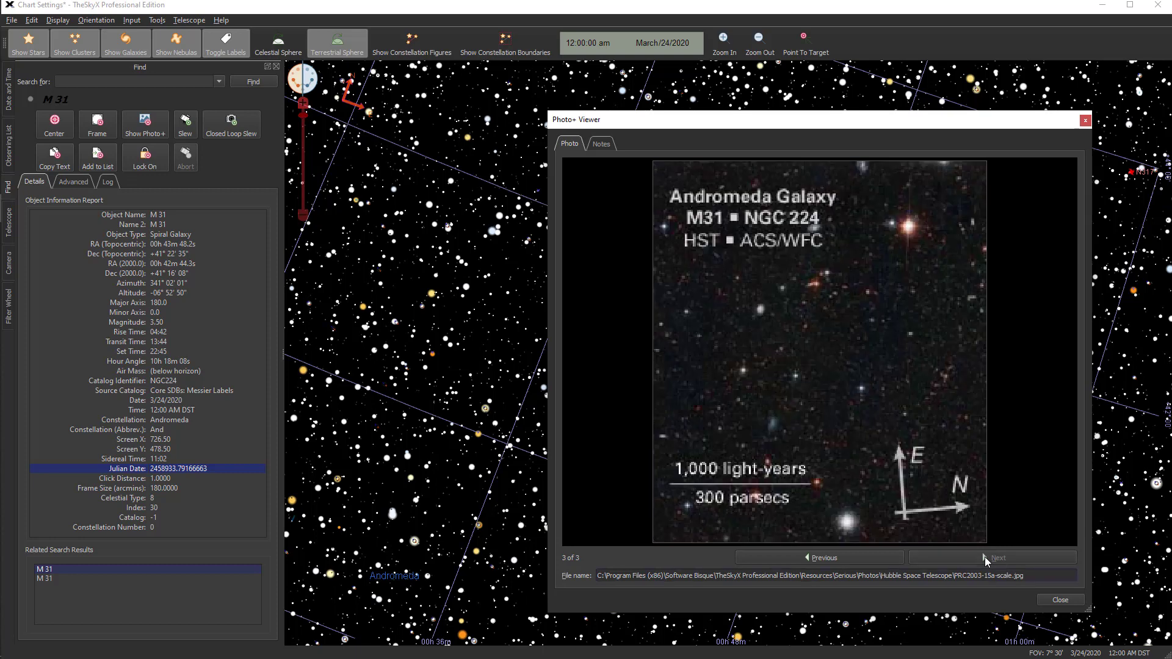
pyautogui.click(1060, 599)
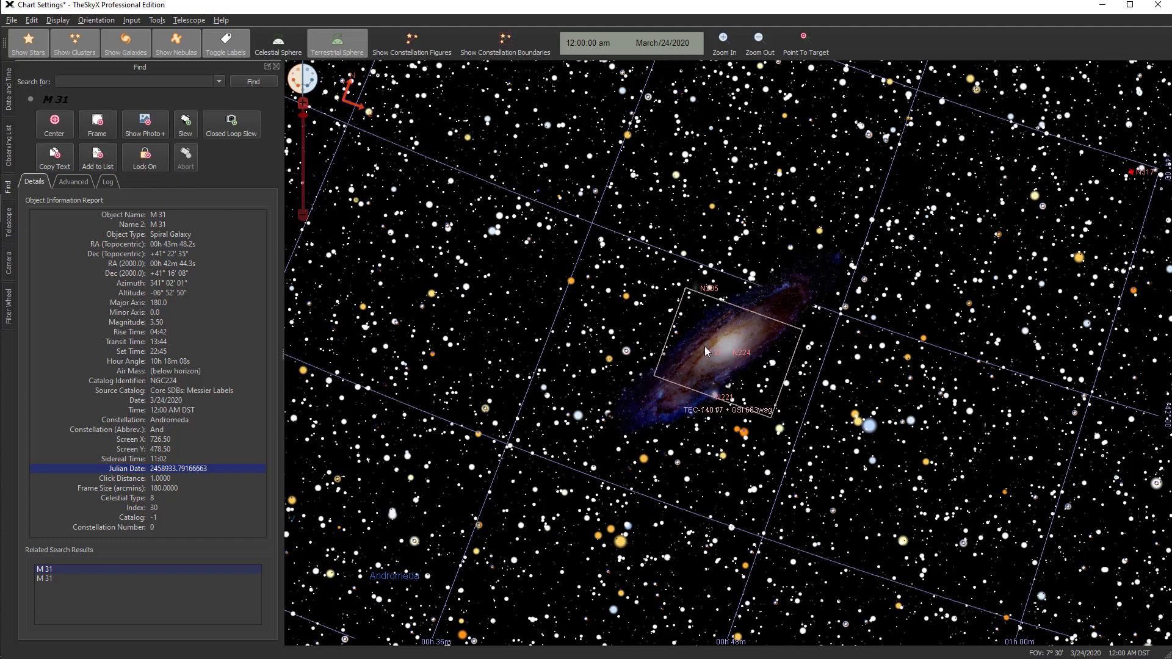
# Identify M32 beside the Andromeda galaxy on the chart and review its related search results
pyautogui.moveTo(705, 346)
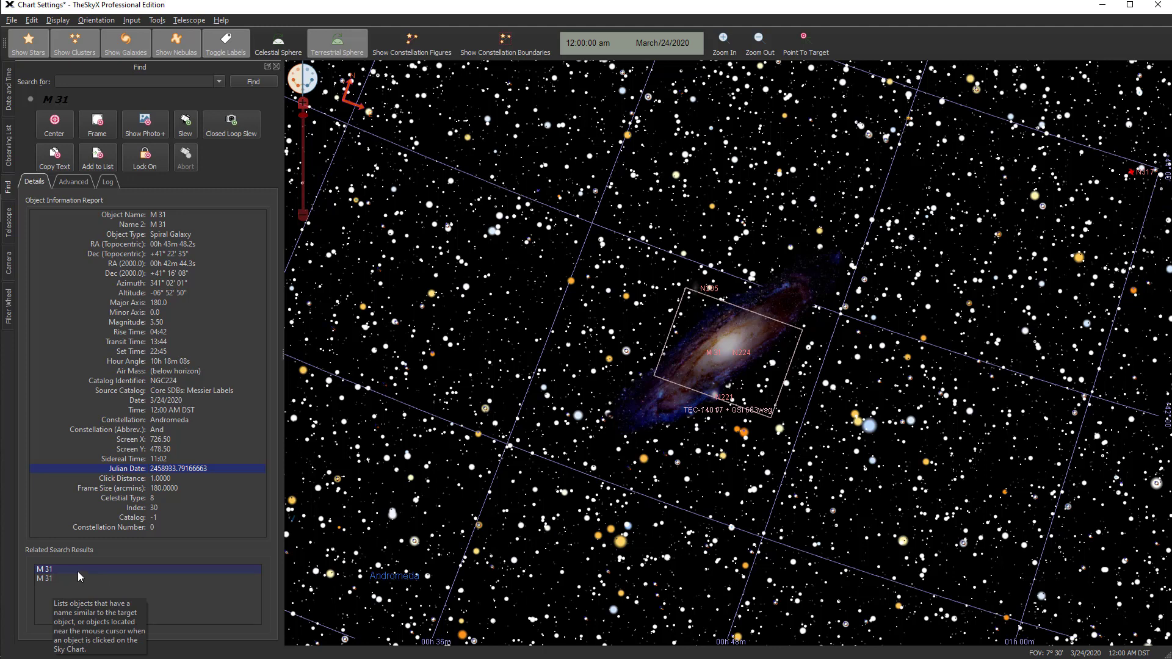
pyautogui.click(715, 396)
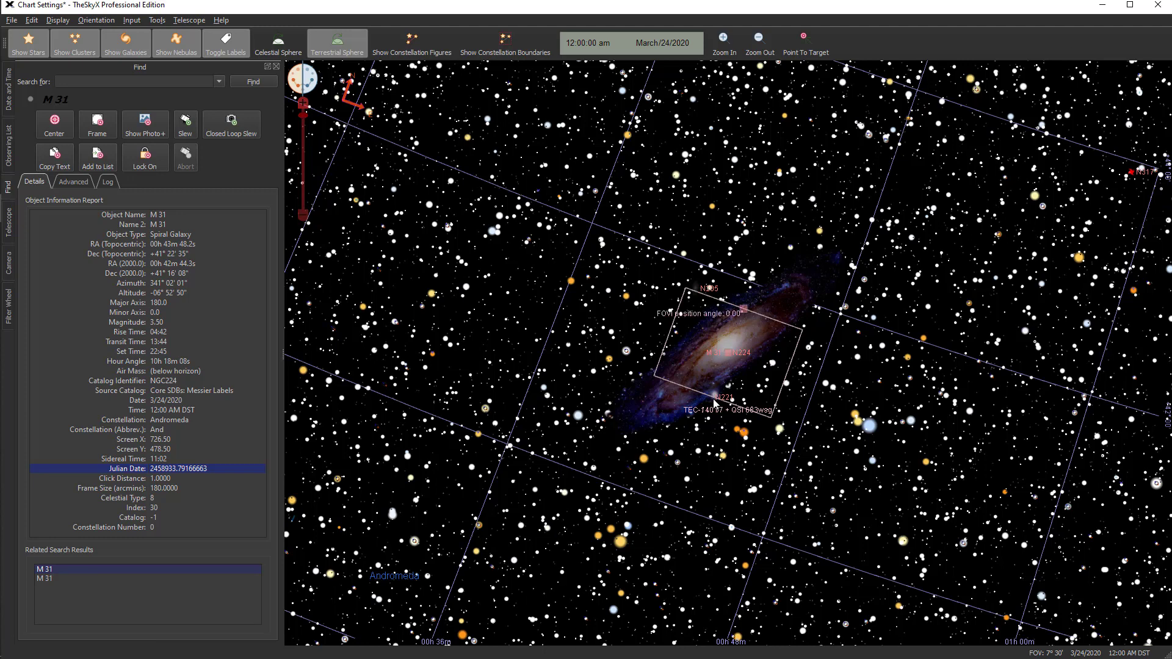
pyautogui.click(713, 398)
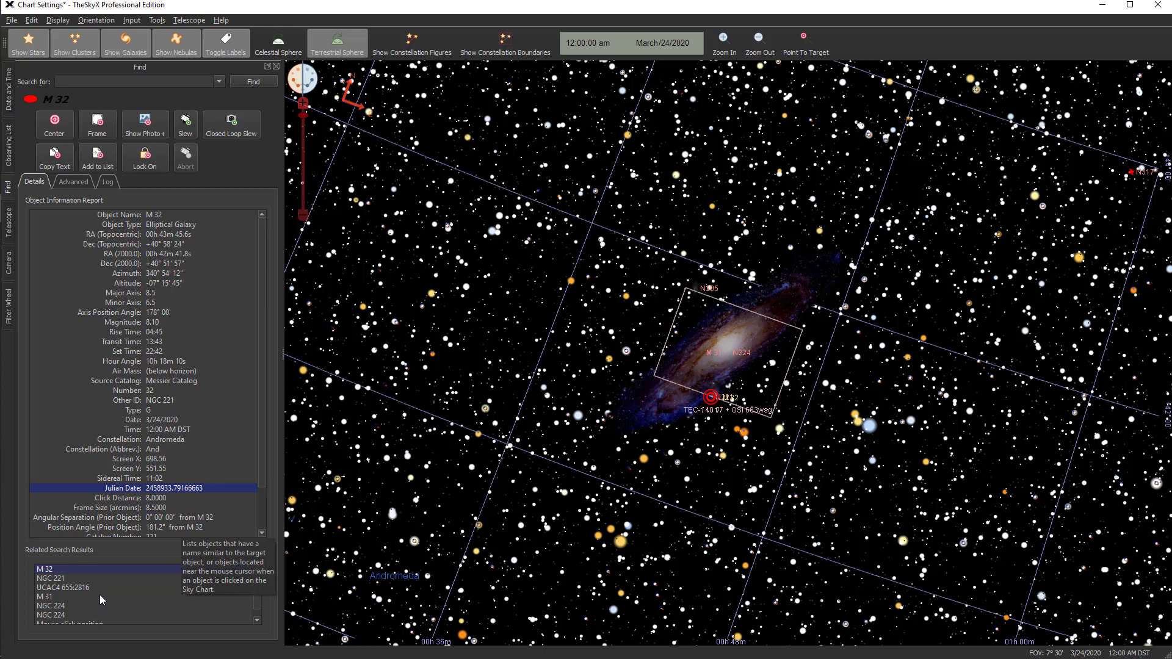
pyautogui.scroll(-1, 117, 599)
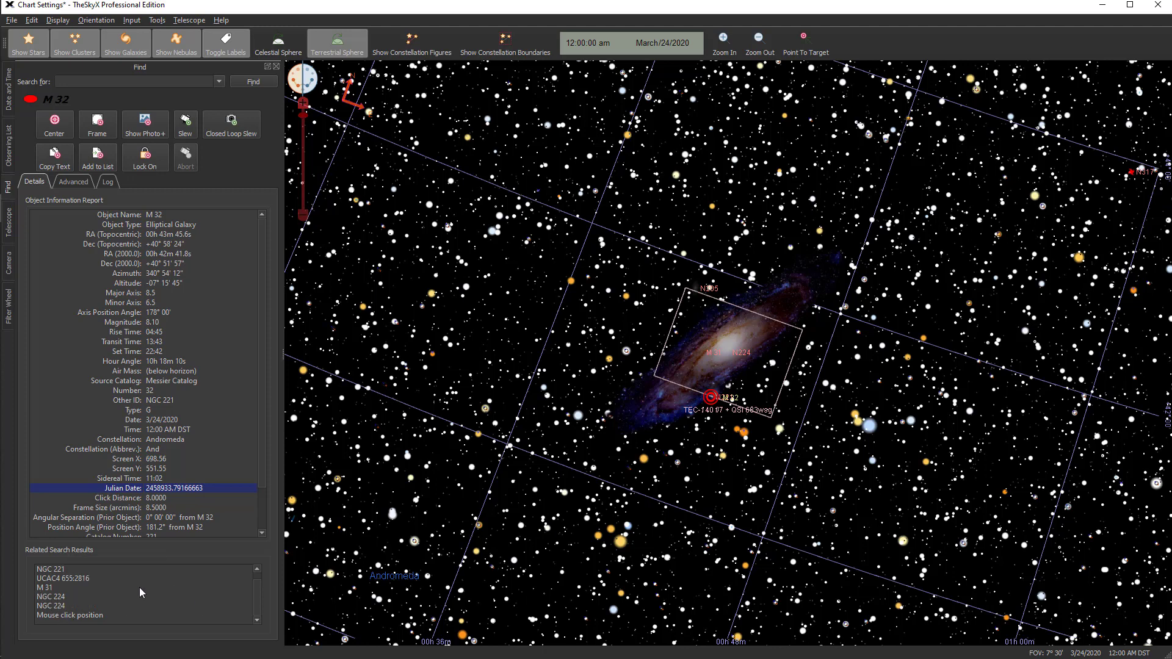
pyautogui.scroll(1, 148, 597)
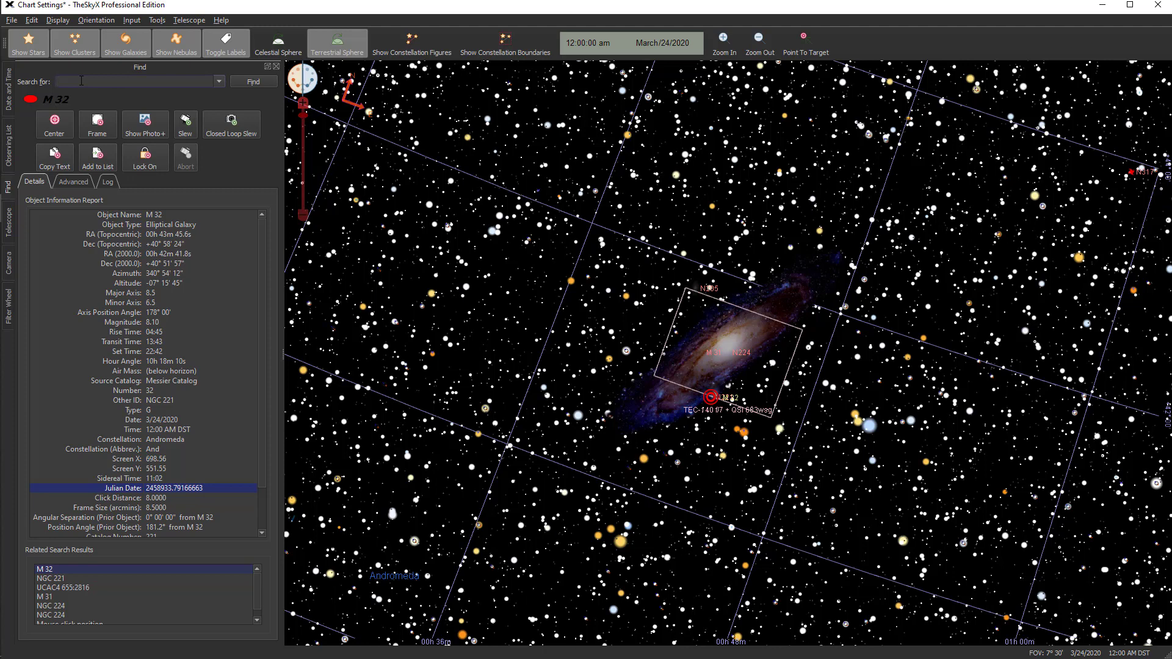
# Search for M32 by name to display its object information report
pyautogui.write('m32')
pyautogui.press('Return')
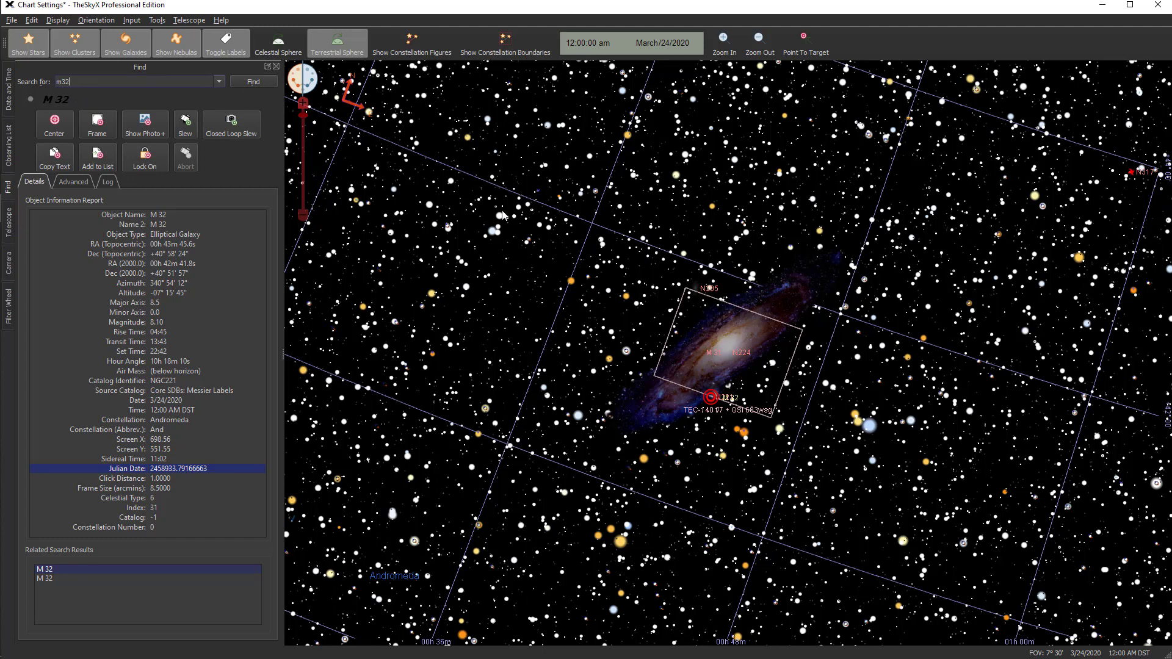
pyautogui.moveTo(426, 218)
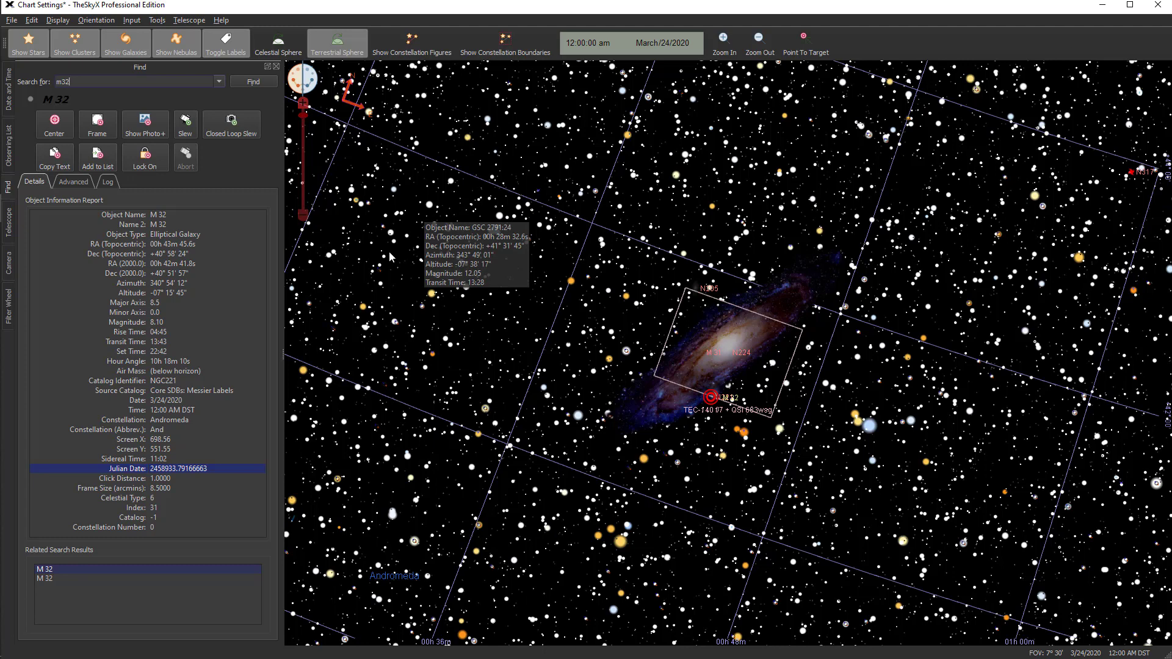
# Orient the sky chart to look north
pyautogui.click(58, 21)
pyautogui.moveTo(85, 23)
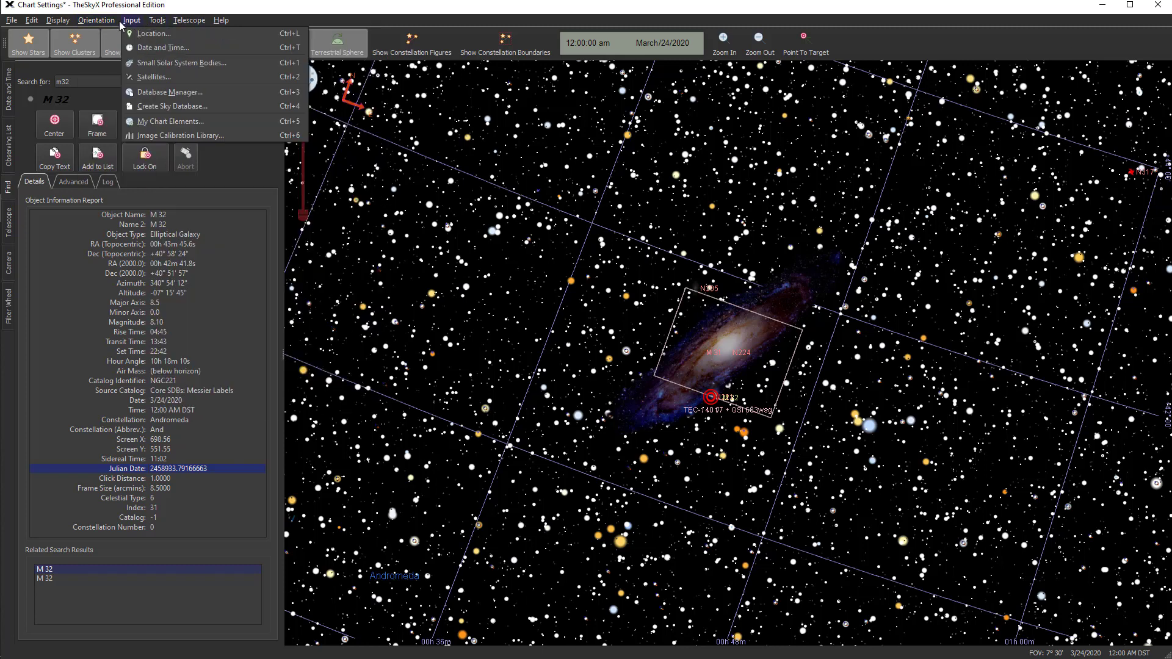
pyautogui.moveTo(177, 34)
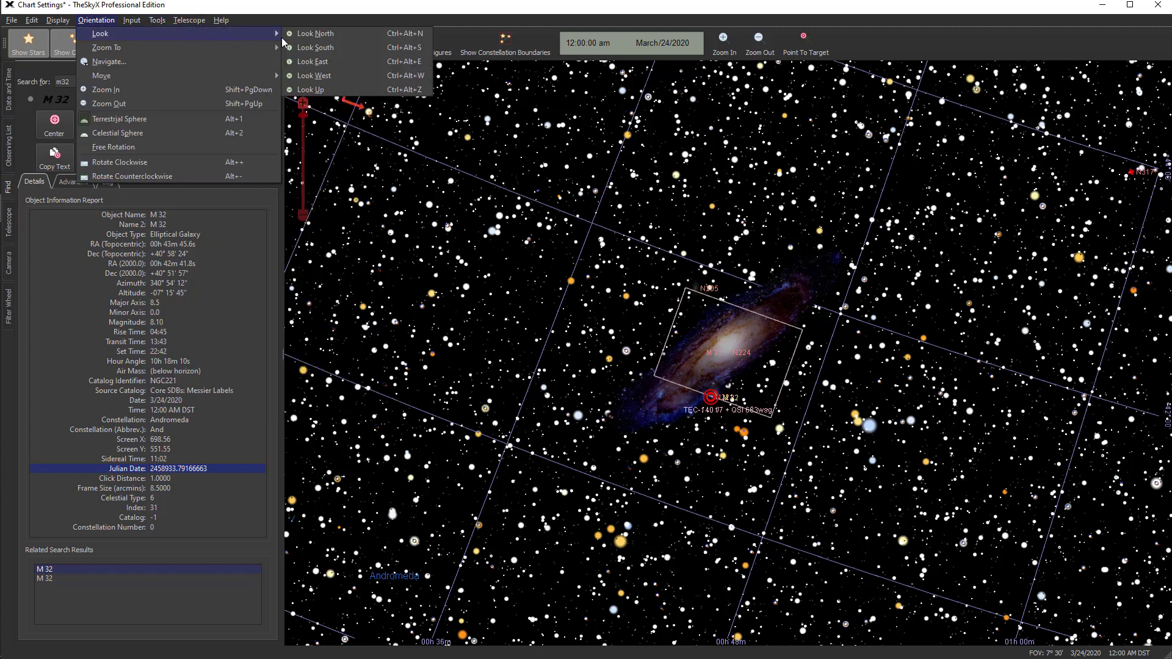
pyautogui.click(306, 34)
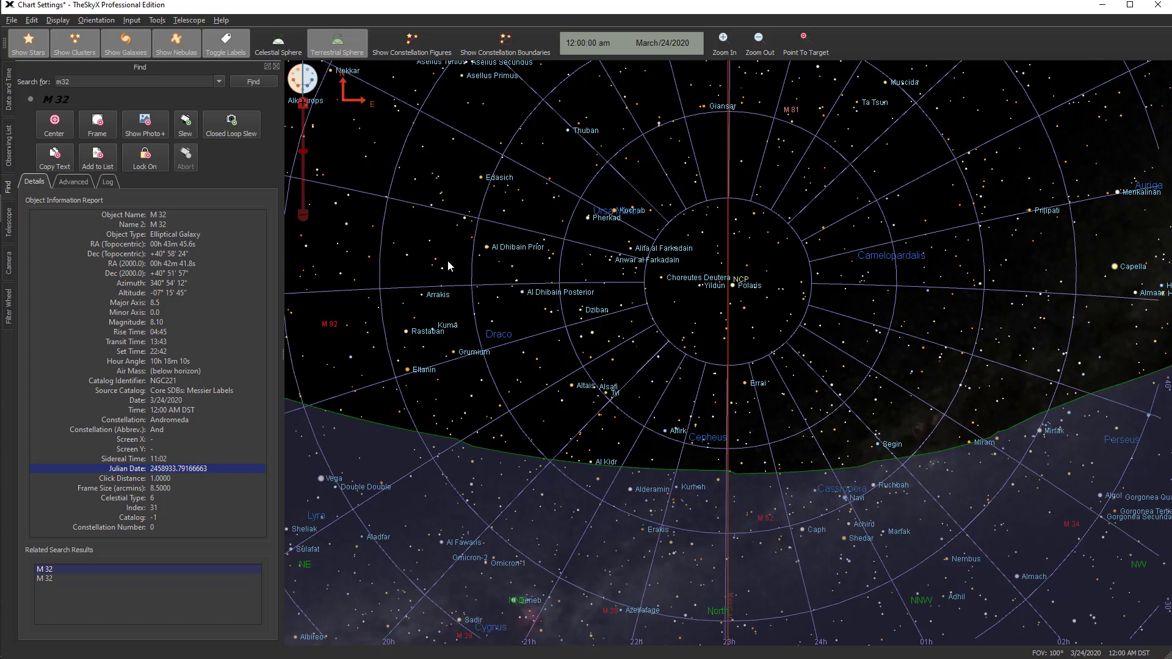
# Zoom the north-facing chart to the Binocular 50 deg. field of view
pyautogui.click(96, 22)
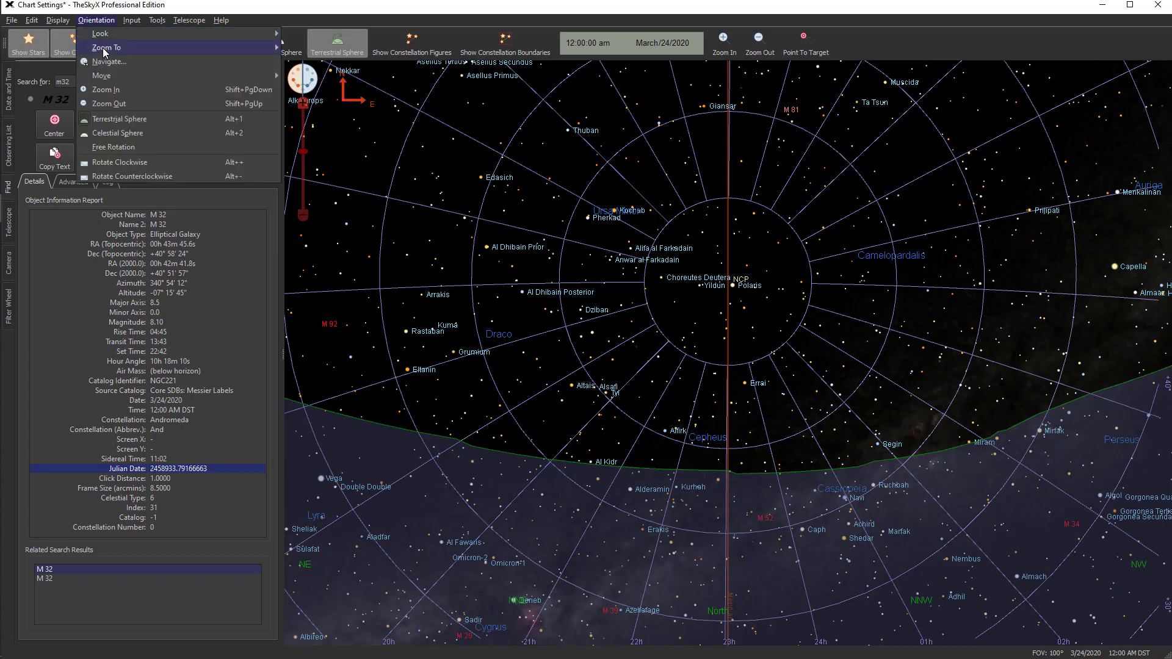
pyautogui.moveTo(108, 51)
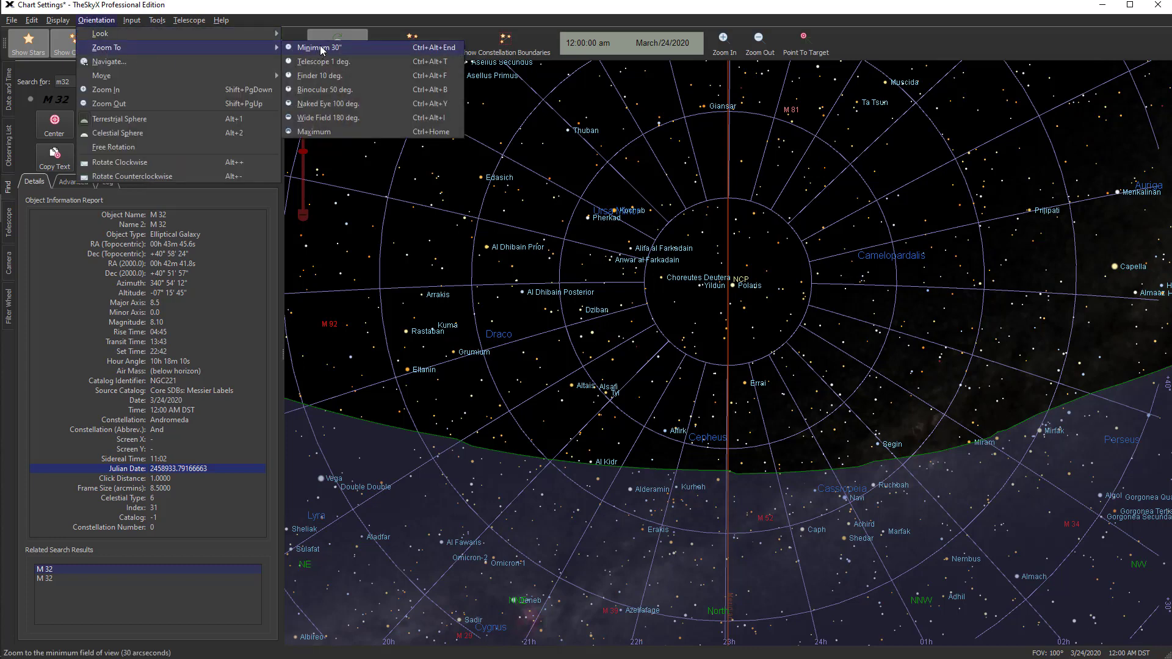
pyautogui.click(339, 91)
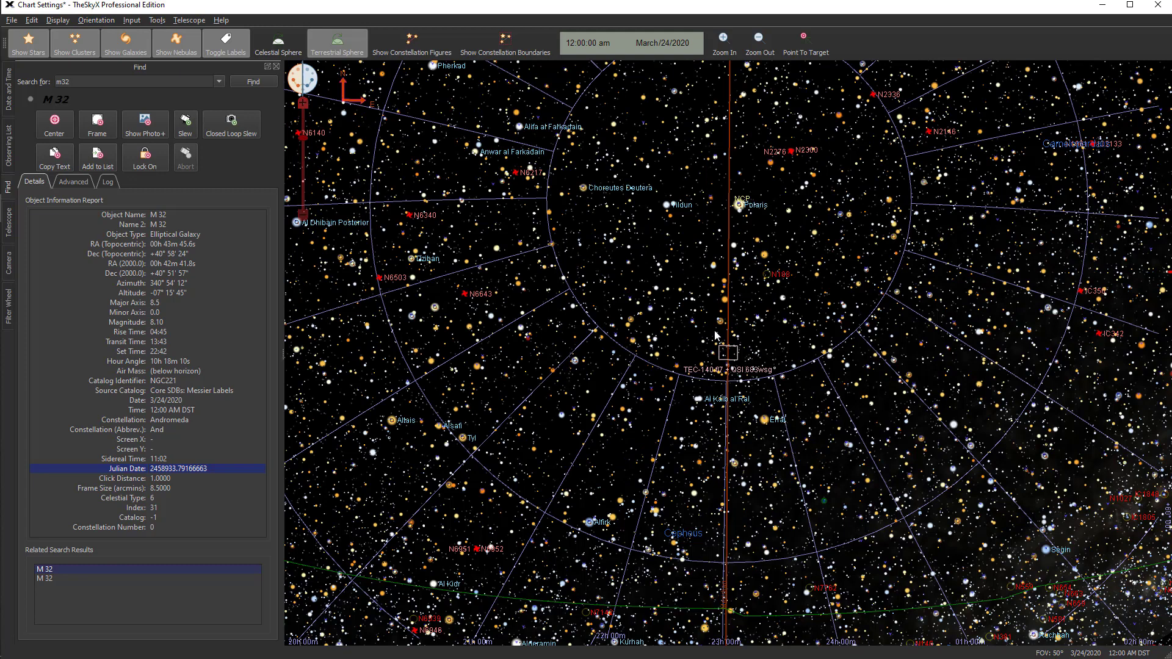
pyautogui.moveTo(760, 394)
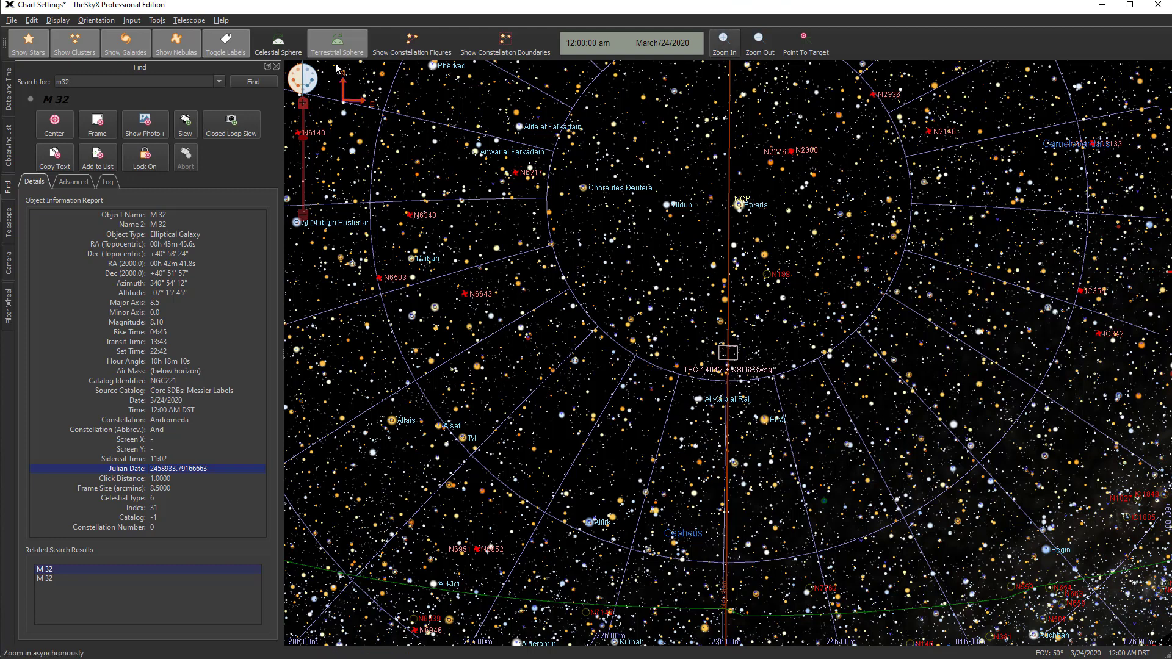
# Zoom the sky chart out to a 150° field of view
pyautogui.click(102, 22)
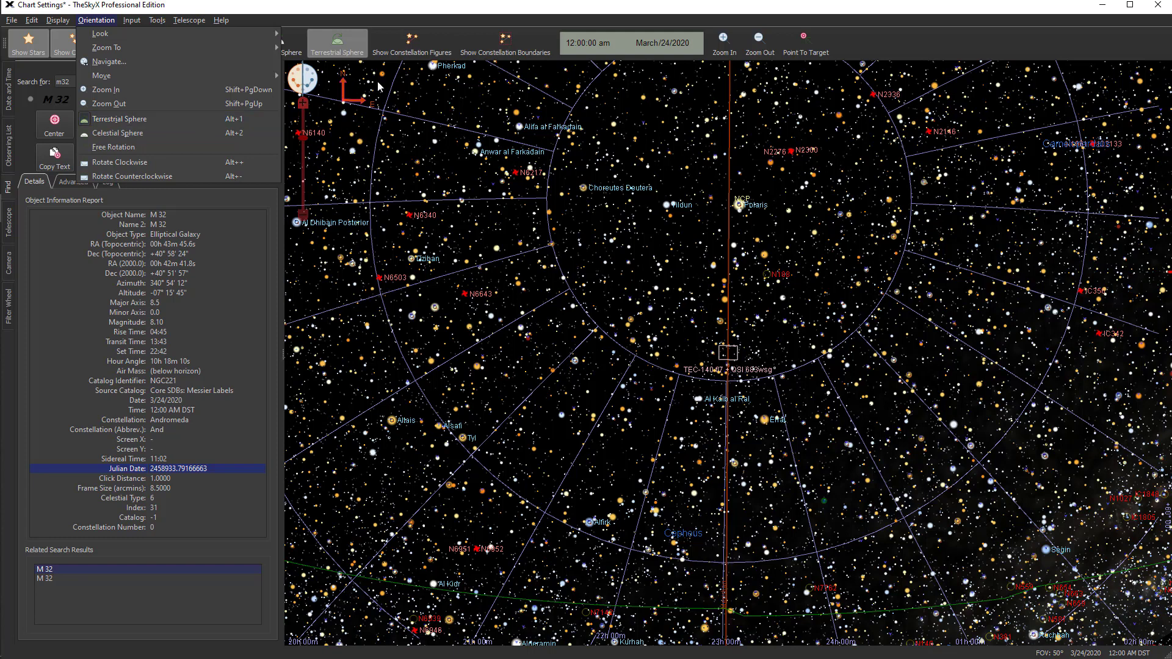
pyautogui.click(683, 196)
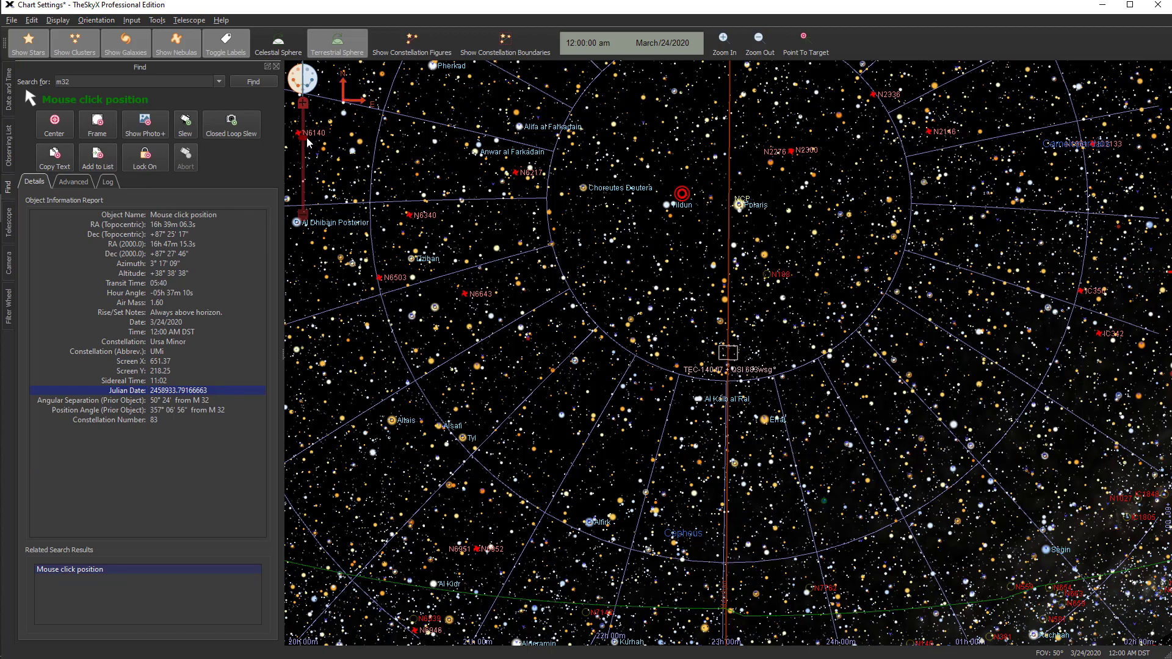
pyautogui.moveTo(305, 142); pyautogui.dragTo(308, 173)
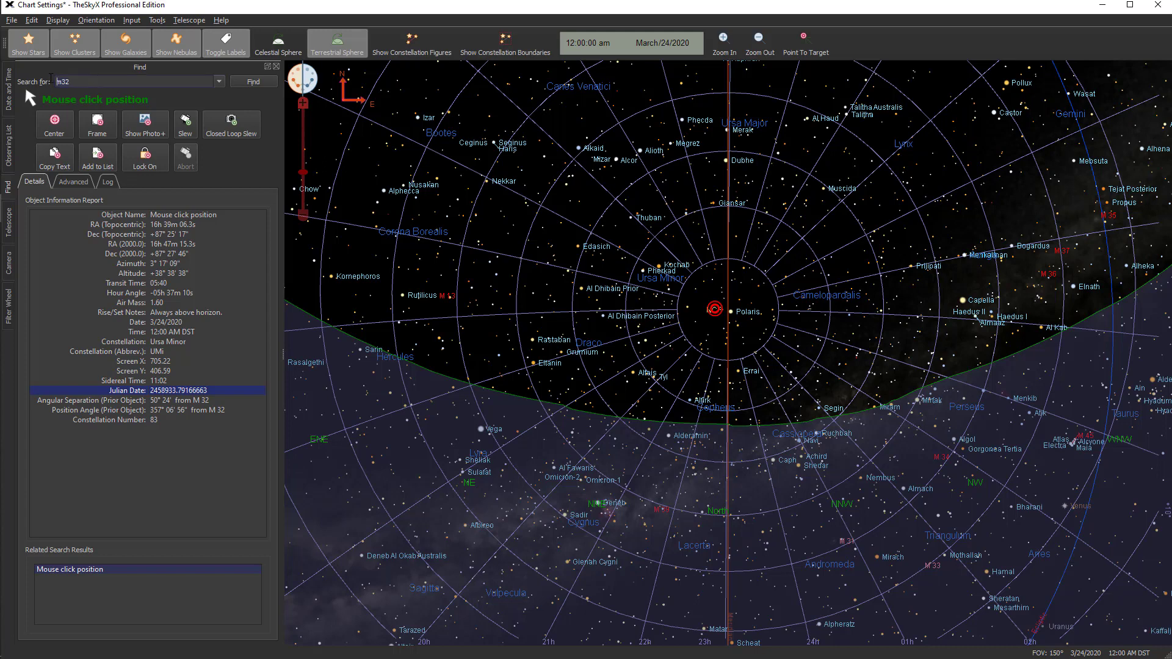
# Search for the zenith and bring it to the middle of the sky chart
pyautogui.write('zenith')
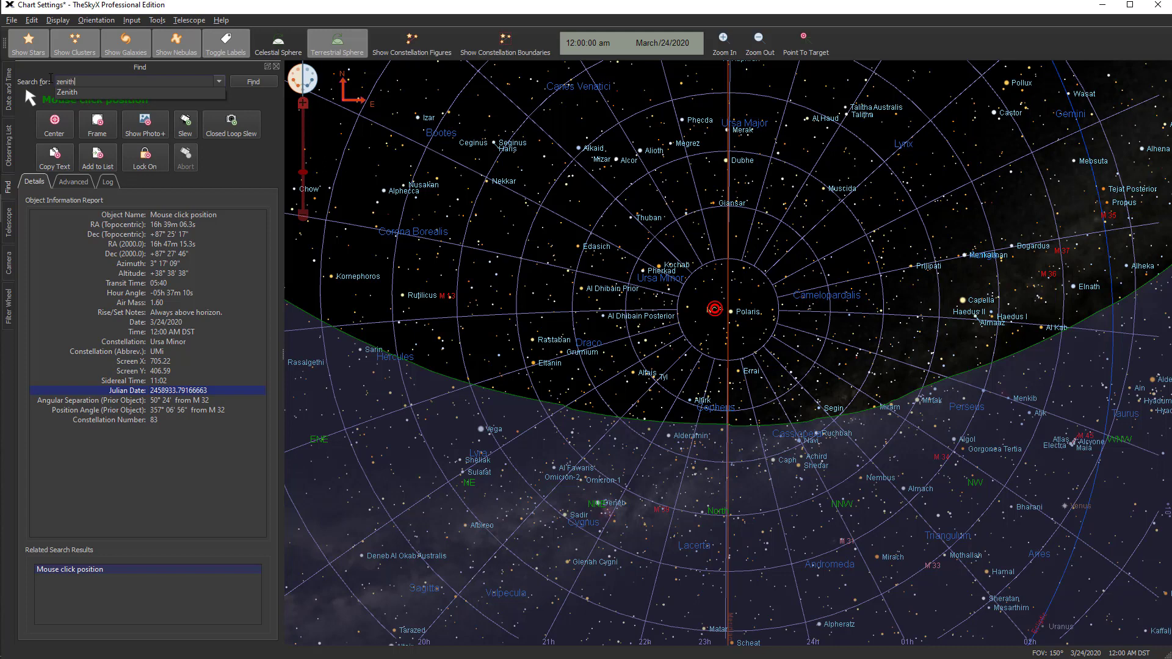
pyautogui.click(238, 82)
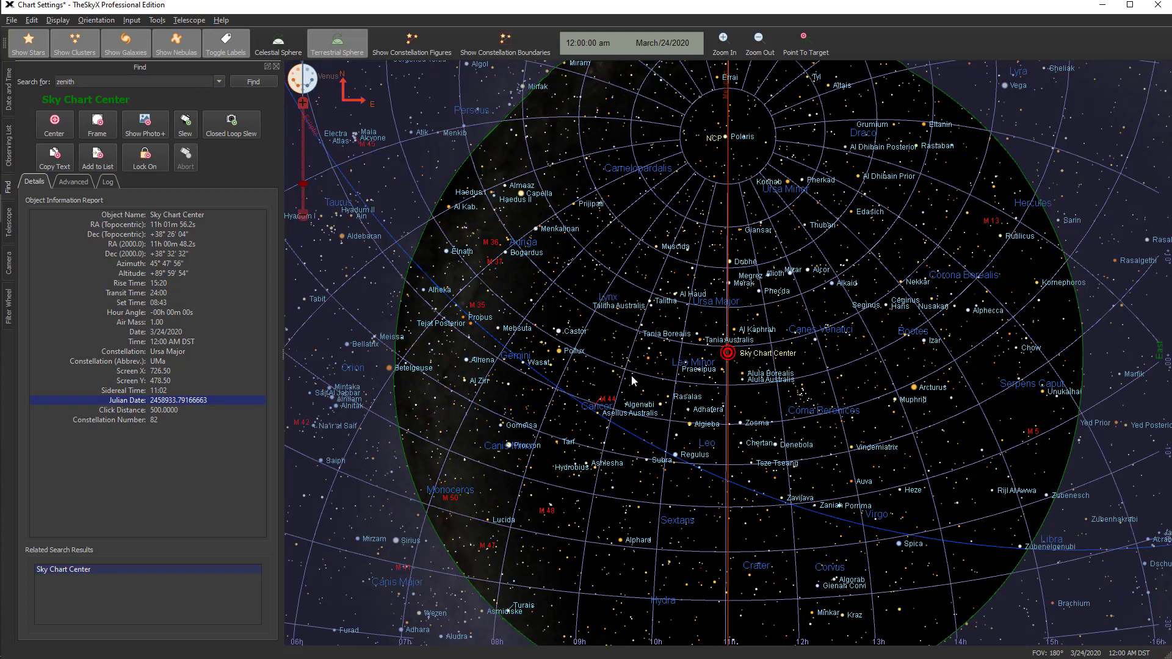
pyautogui.moveTo(631, 375)
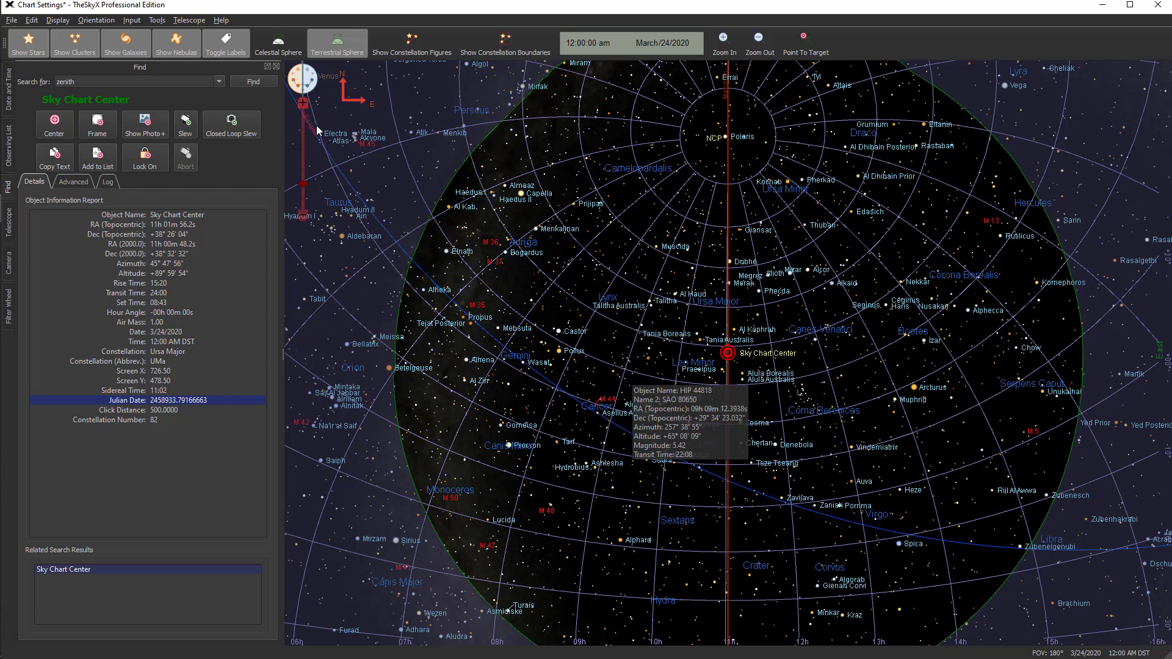
# Switch to the Celestial Sphere orientation and center the chart on the NCP at an 83° field of view
pyautogui.click(267, 54)
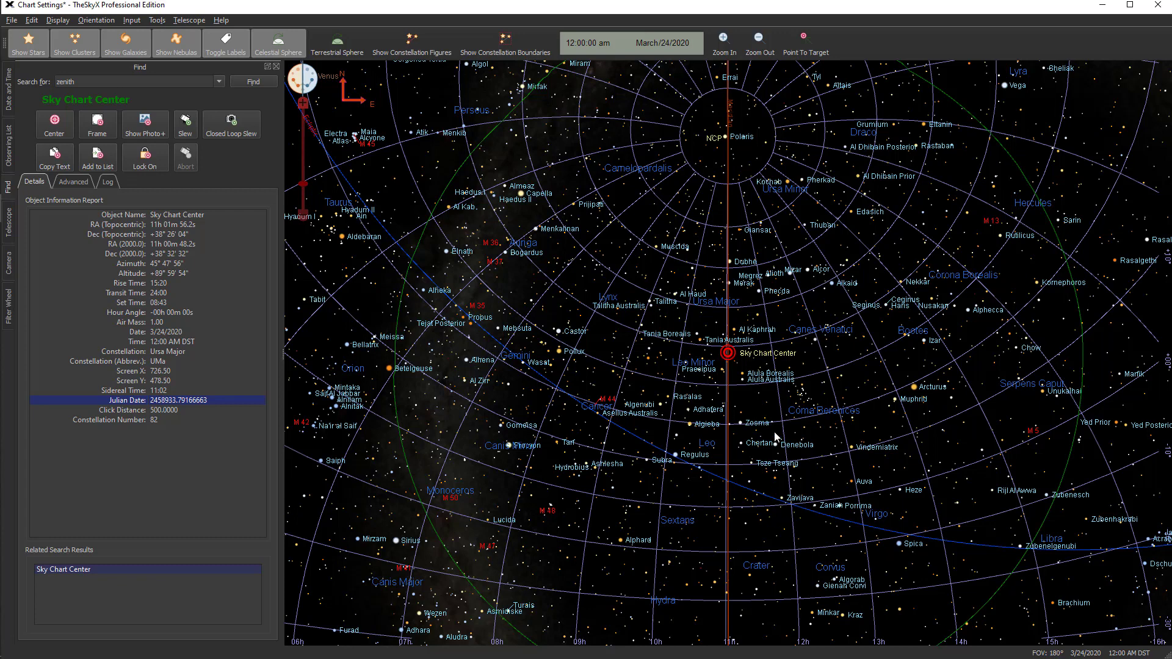
pyautogui.click(726, 139)
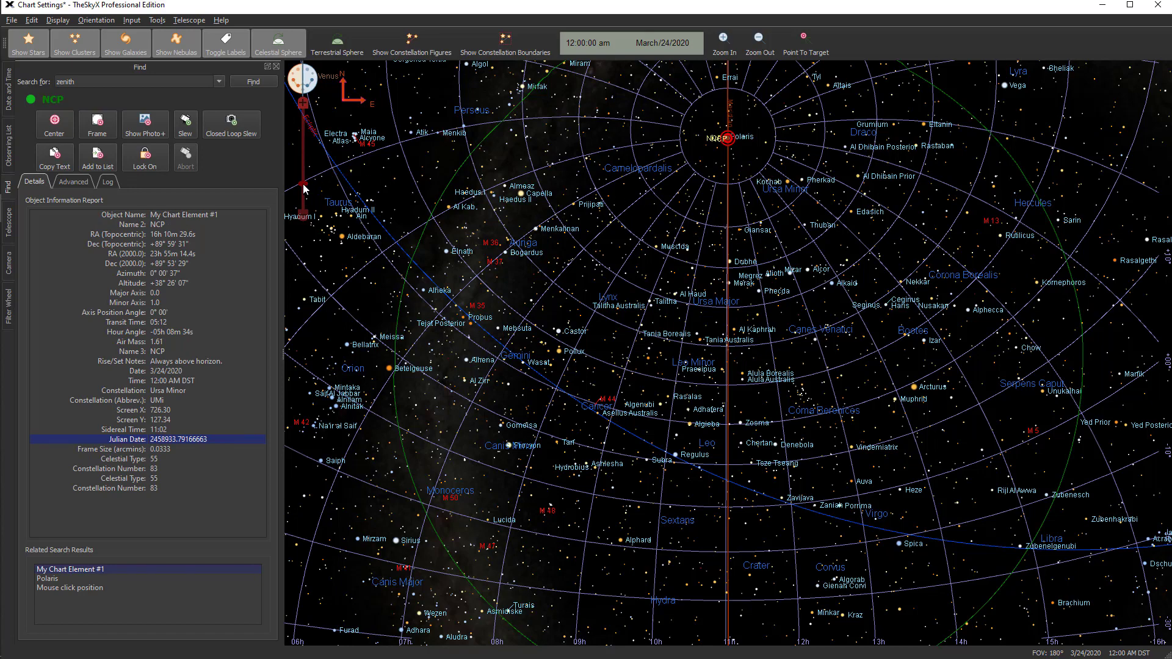
pyautogui.moveTo(305, 188); pyautogui.dragTo(303, 145)
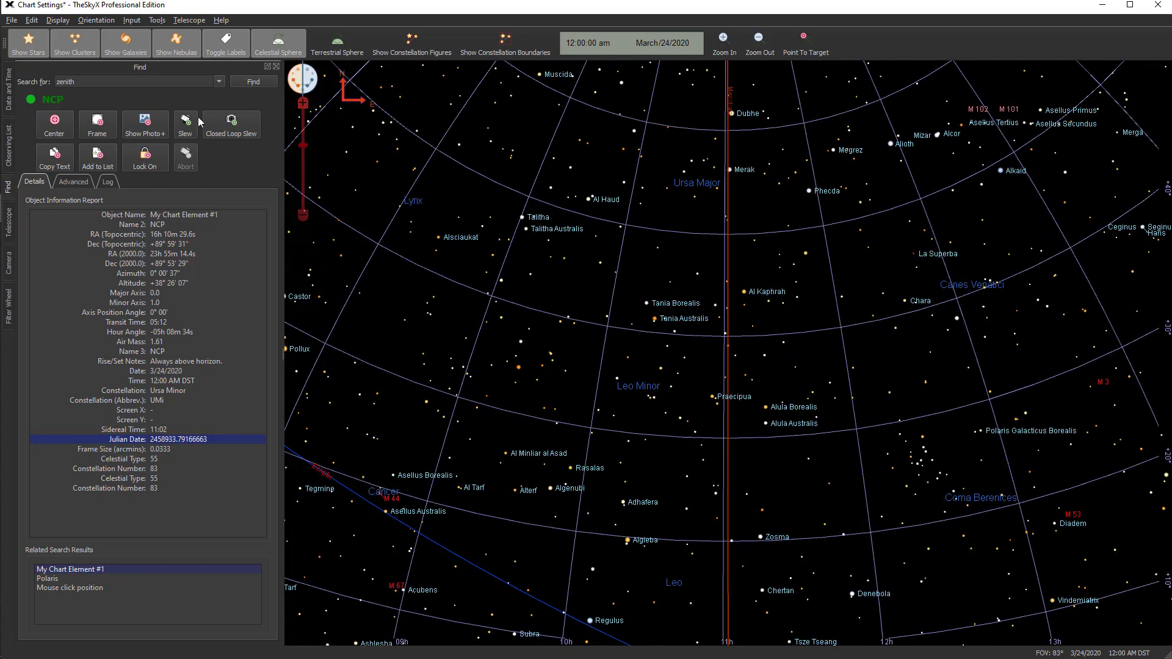
pyautogui.click(54, 123)
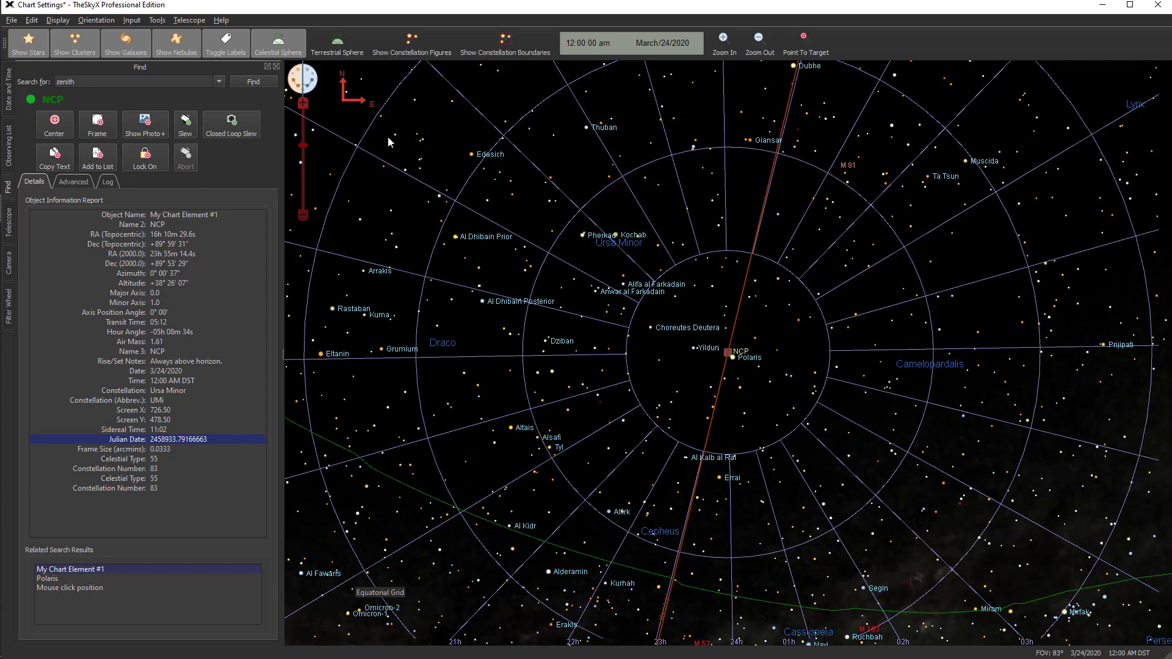
# Return the NCP-centered chart to the Terrestrial Sphere orientation
pyautogui.click(339, 49)
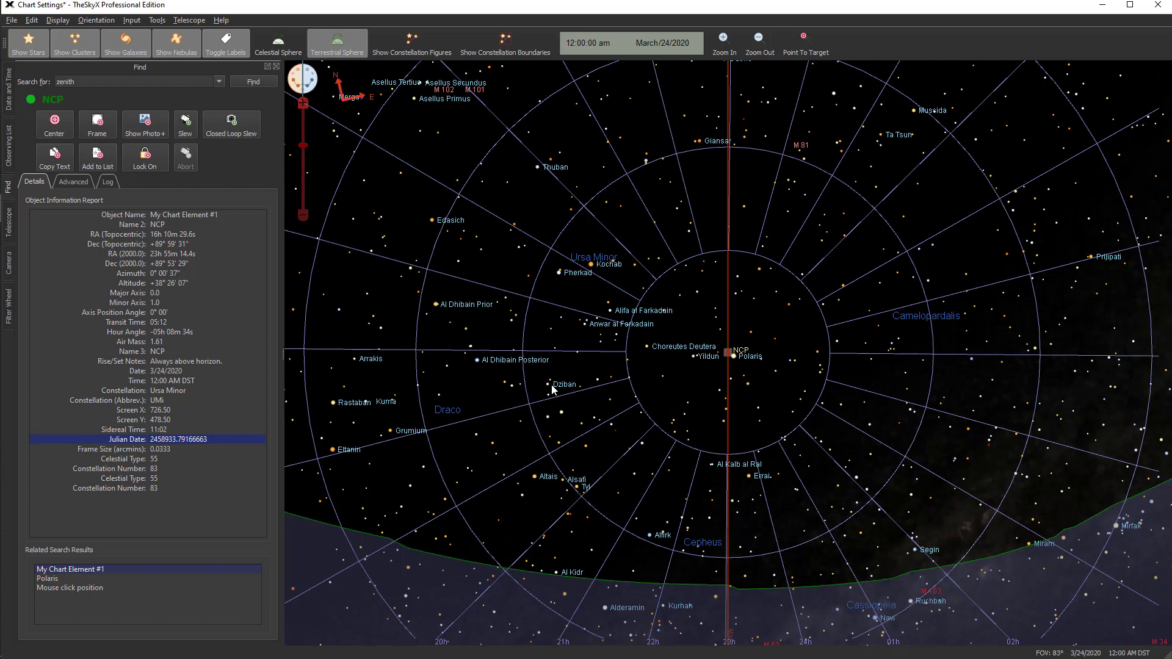
pyautogui.moveTo(553, 388)
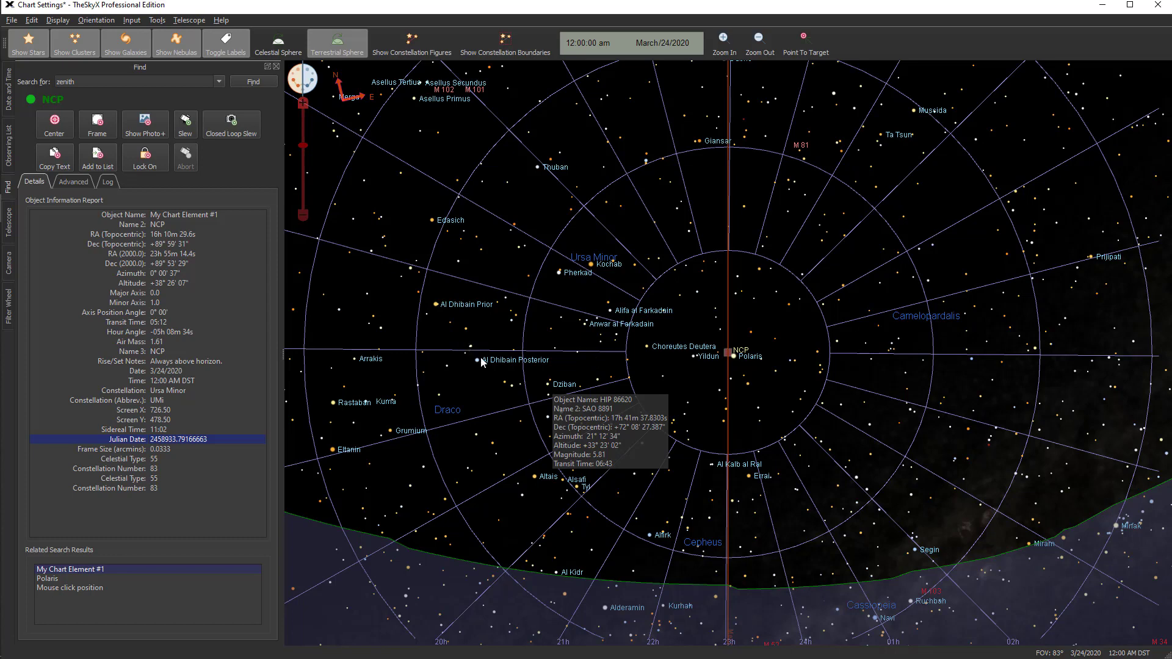
pyautogui.click(57, 21)
pyautogui.click(57, 22)
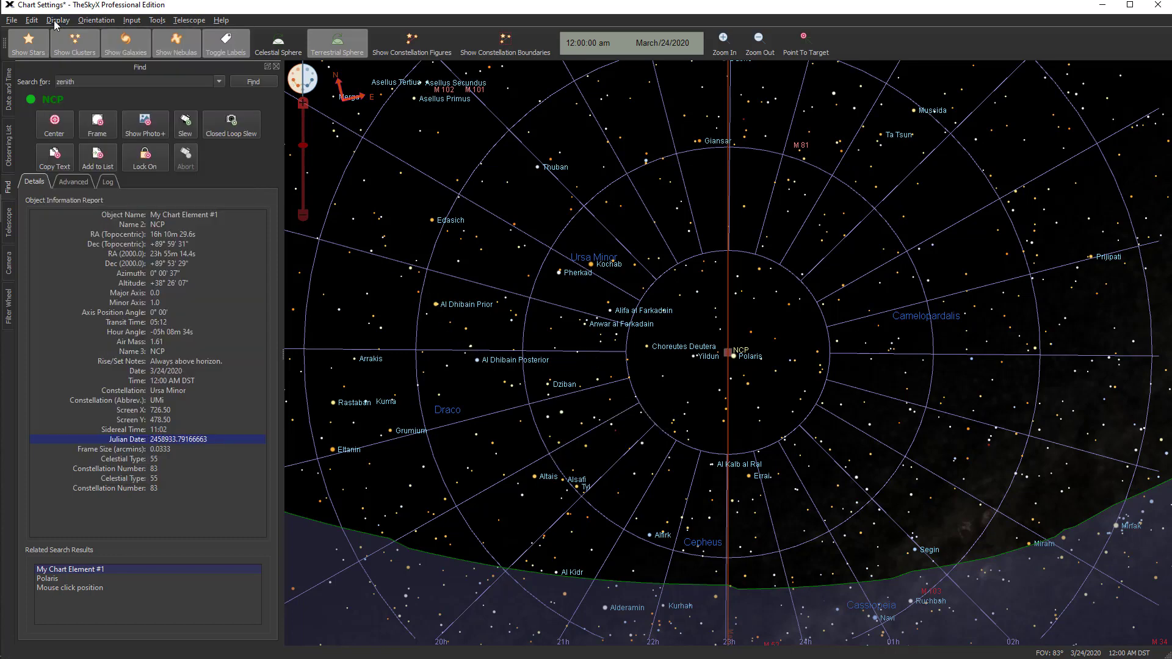
# Check the chart's date and time from the Observing List window, and return to the list
pyautogui.click(9, 147)
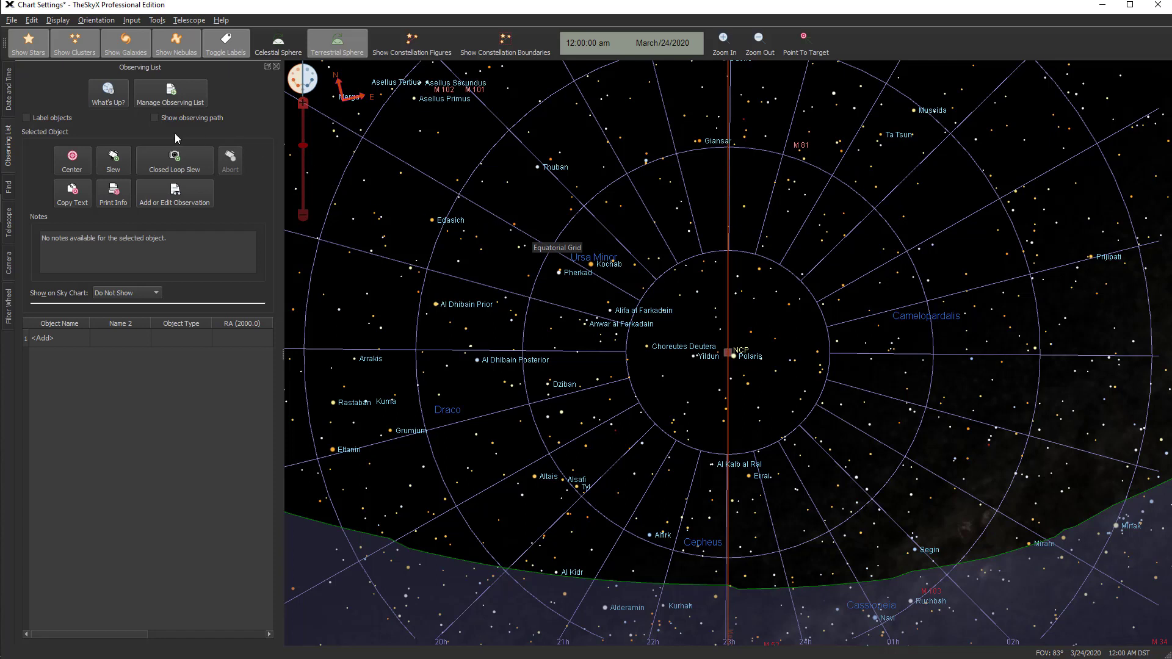
pyautogui.click(10, 91)
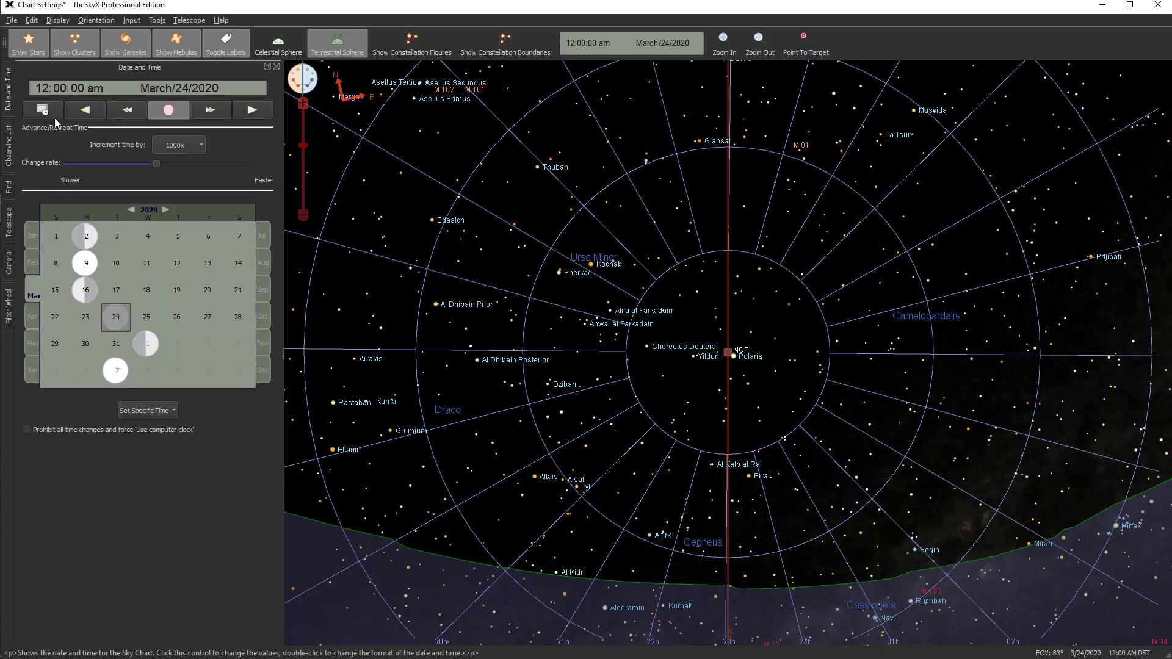
pyautogui.click(8, 150)
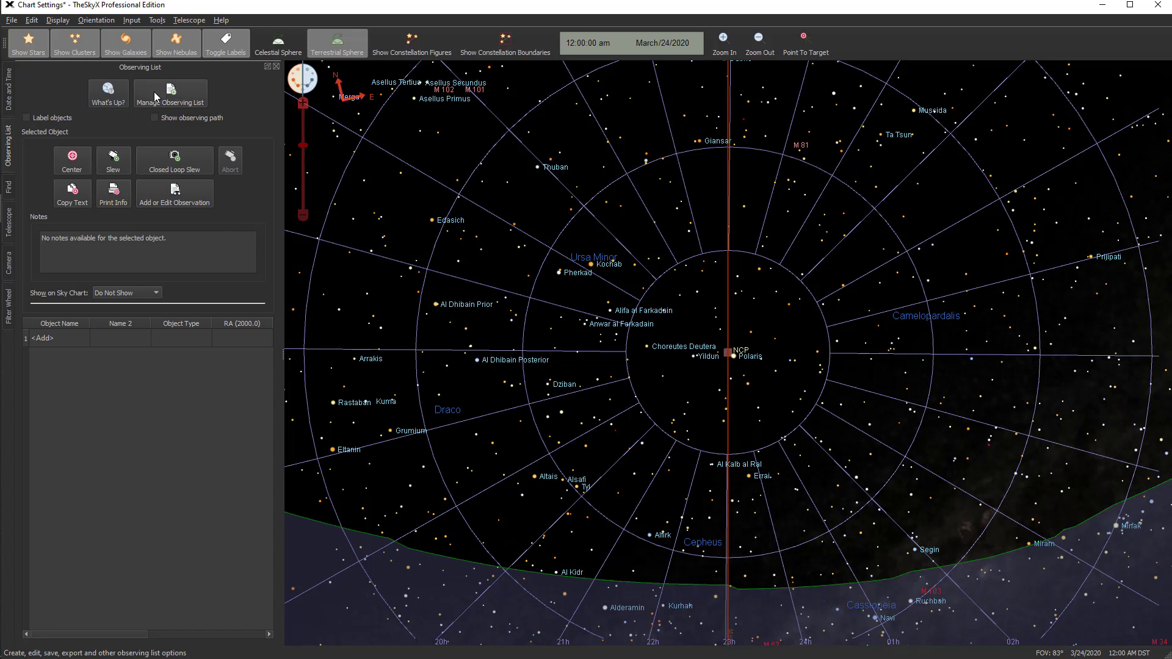
# Generate a What's Up list of interesting objects and widen the Observing List window to reveal more columns
pyautogui.click(108, 94)
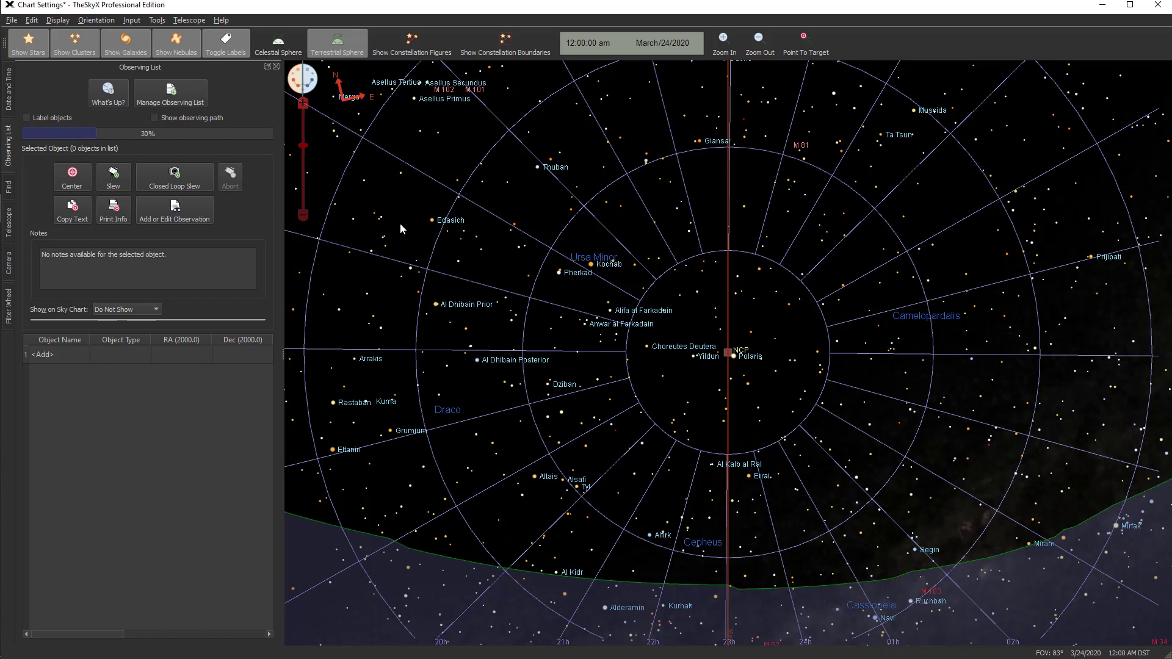
pyautogui.moveTo(401, 224)
pyautogui.moveTo(280, 355); pyautogui.dragTo(443, 364)
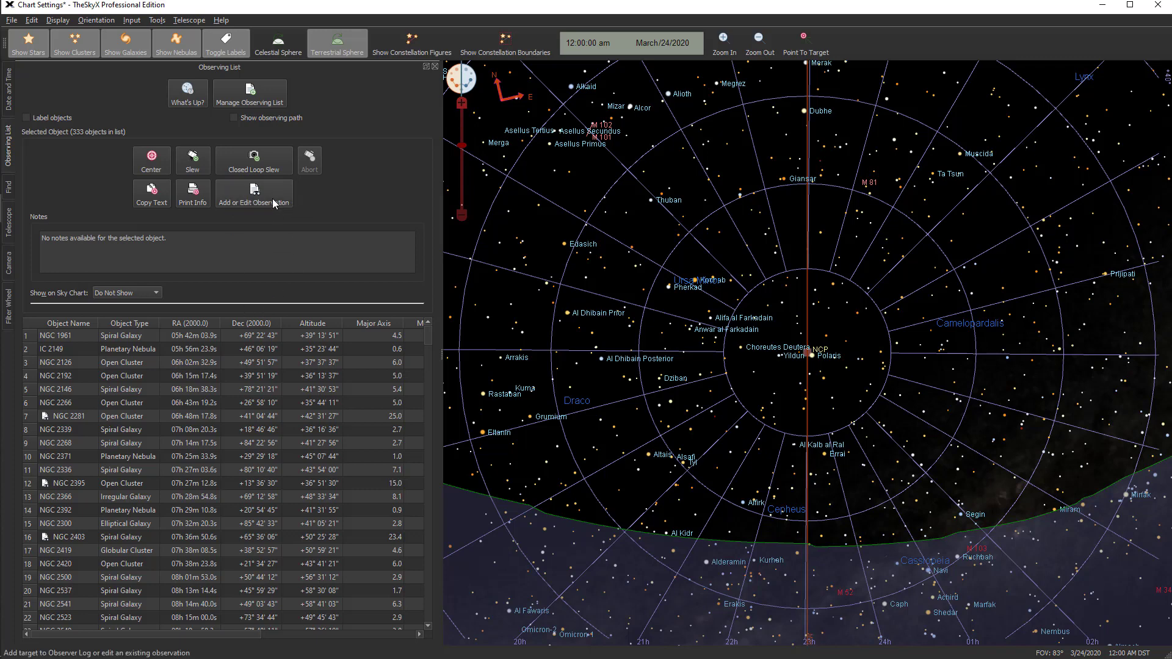
# Select NGC 1961 in the observing list and open its observation entry in the Observer Log
pyautogui.click(137, 336)
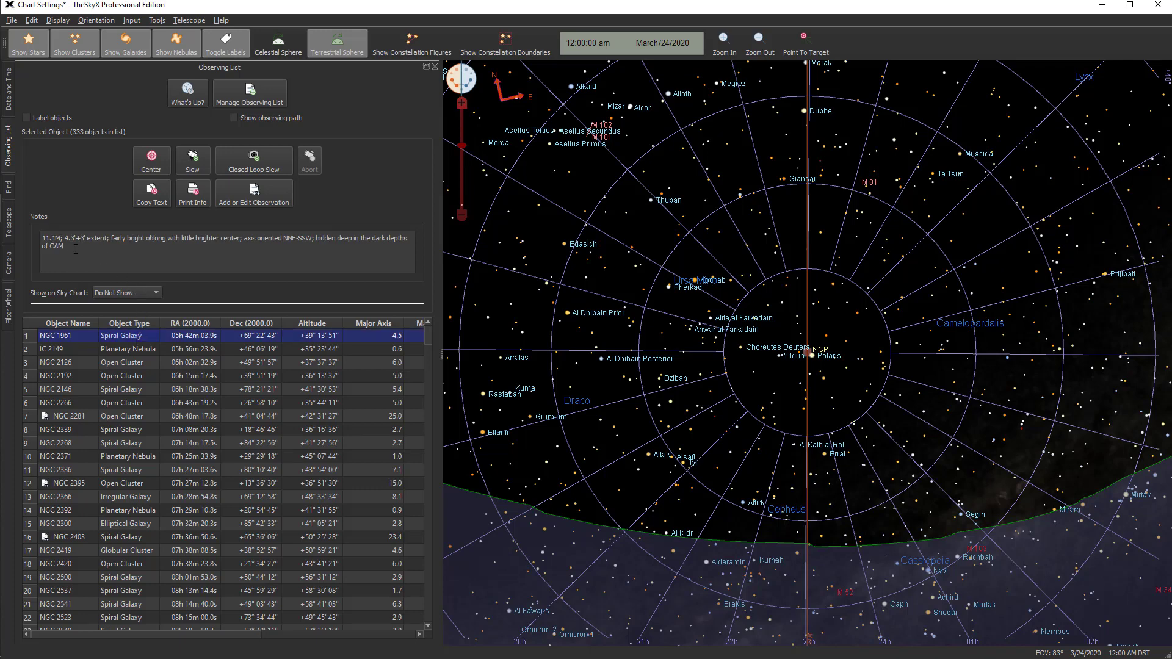
pyautogui.click(241, 199)
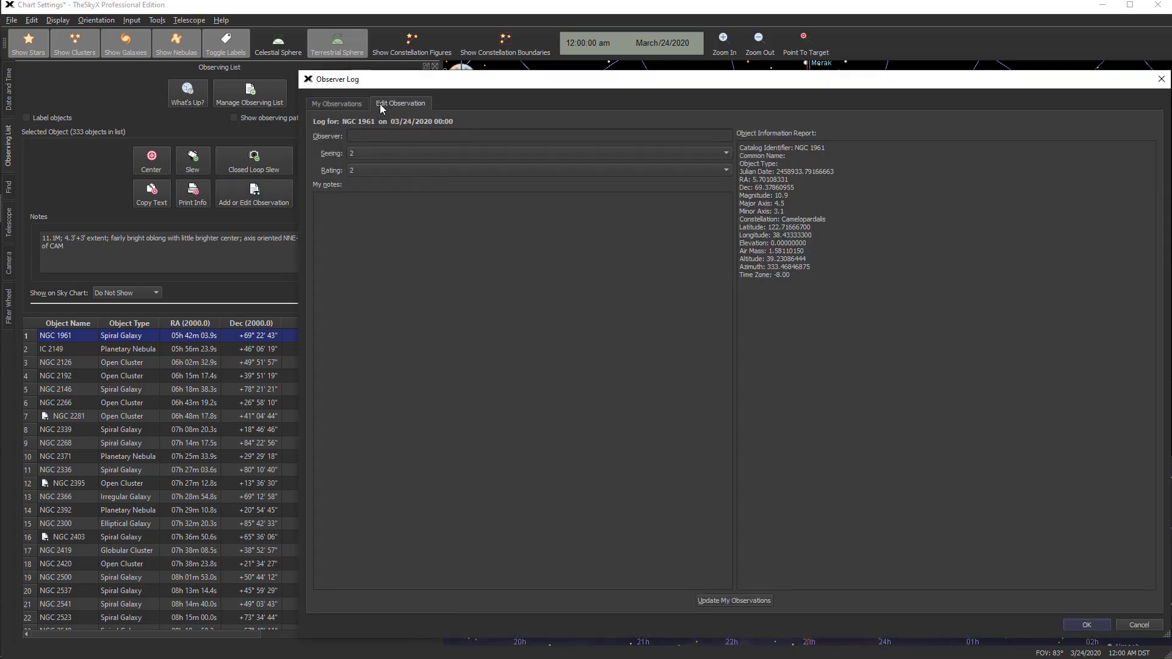
# Save the NGC 1961 observation entry and close the Observer Log
pyautogui.click(345, 209)
pyautogui.click(1087, 625)
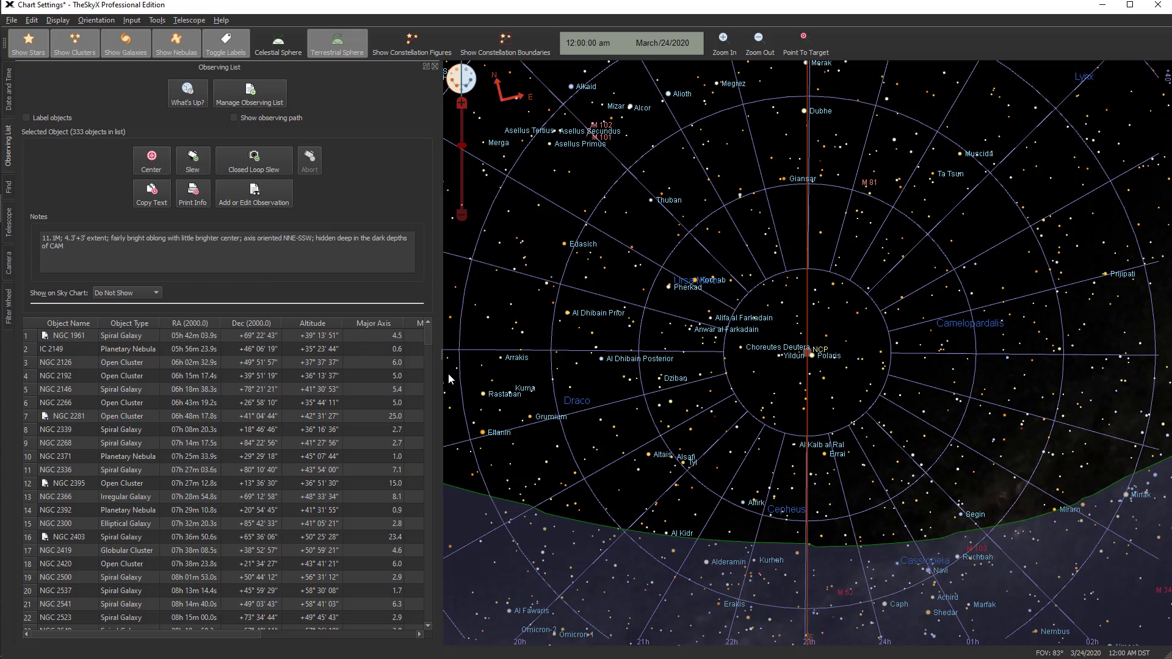
# Look through the full observing list and widen its window until the magnitude, transit, rise and set time columns show
pyautogui.moveTo(428, 337); pyautogui.dragTo(427, 638)
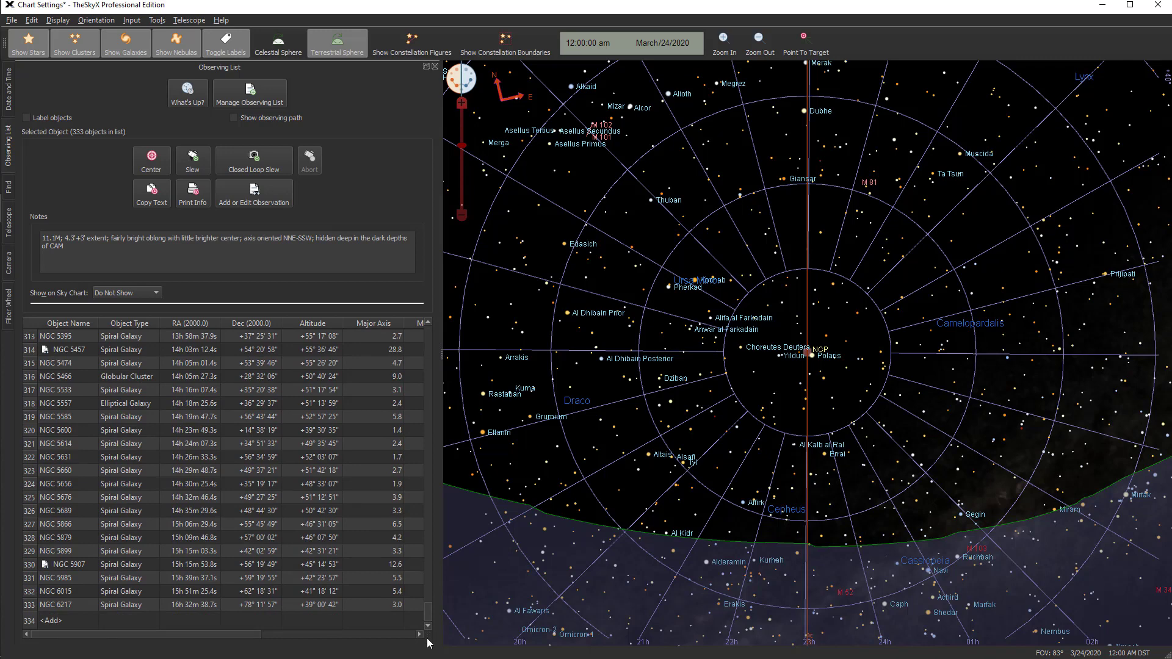
pyautogui.moveTo(429, 642); pyautogui.dragTo(438, 312)
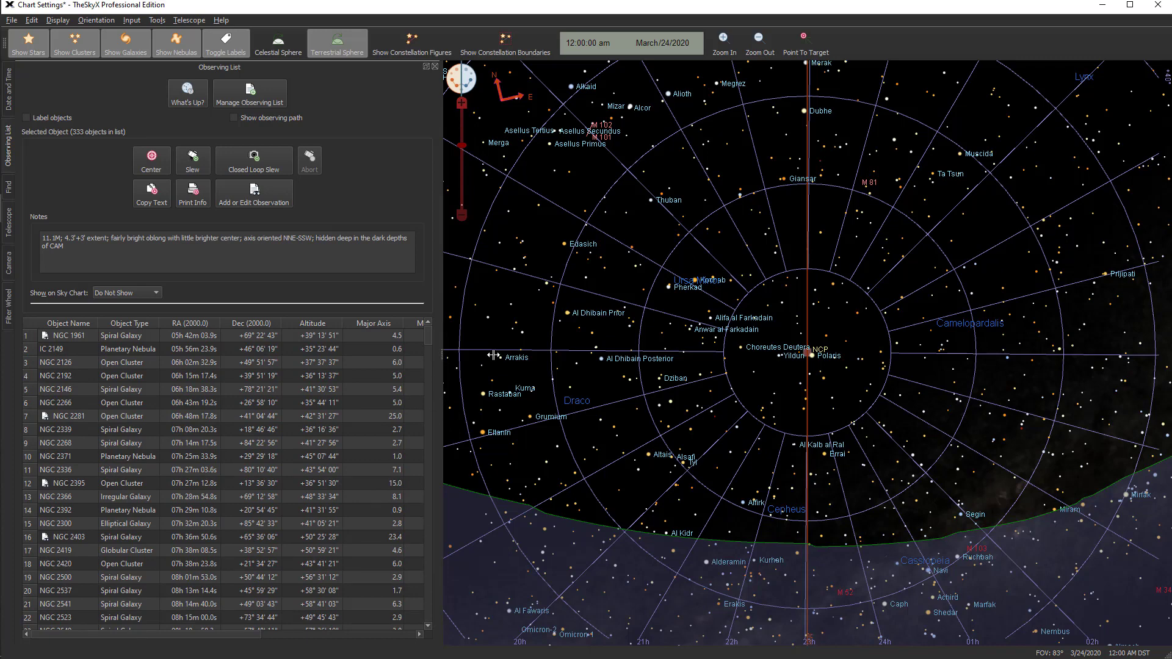
pyautogui.moveTo(493, 355); pyautogui.dragTo(726, 343)
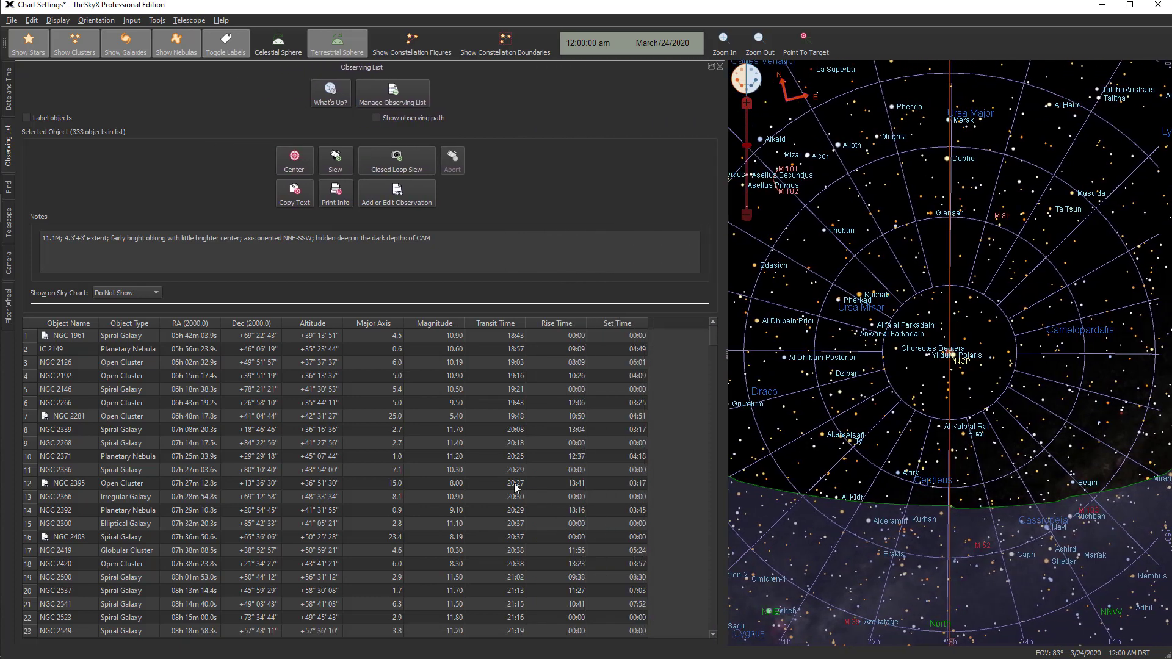
# Sort the observing list by major axis and remove all objects smaller than 5.0, from Virginids through NGC 4710
pyautogui.click(375, 325)
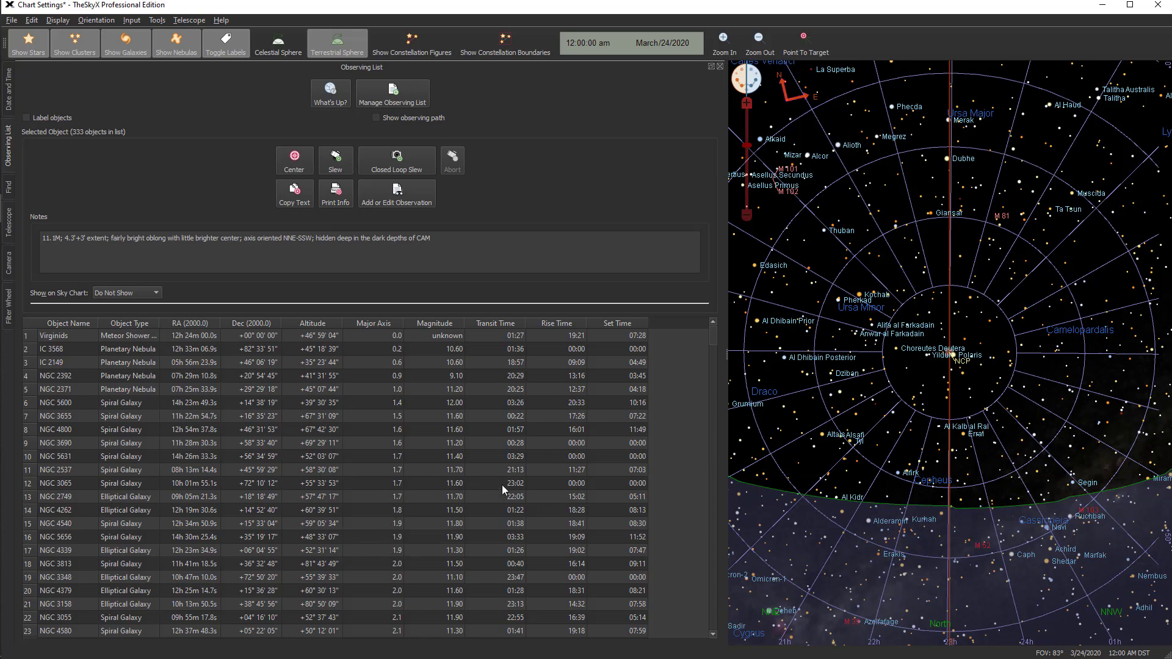
pyautogui.moveTo(712, 341); pyautogui.dragTo(712, 517)
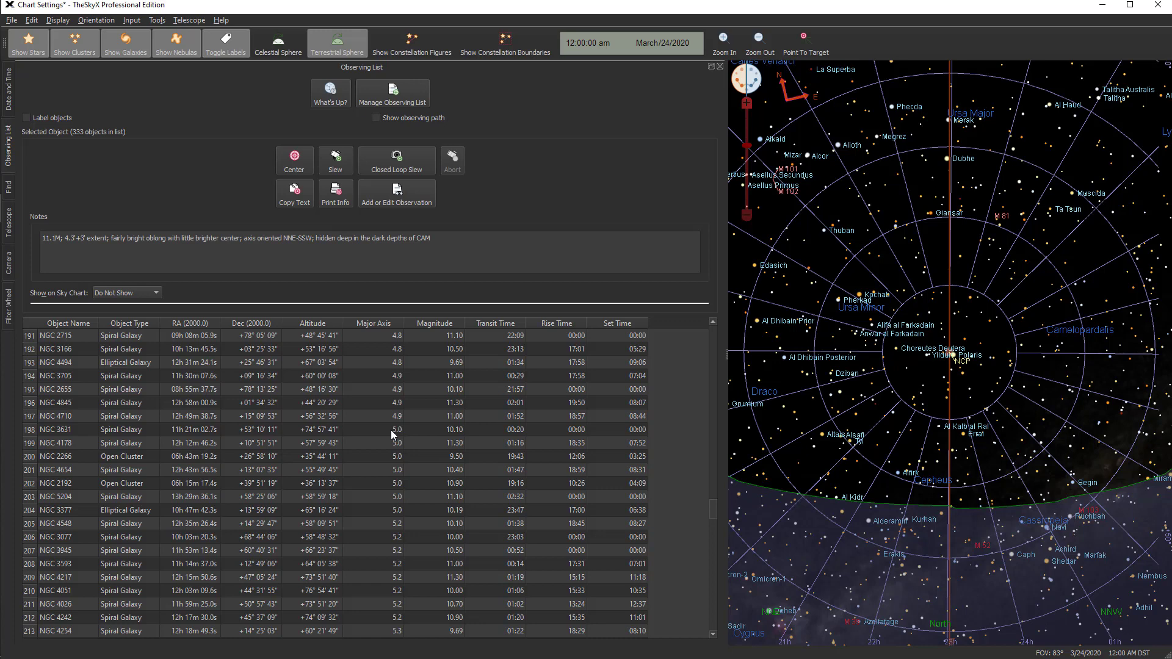
pyautogui.click(395, 418)
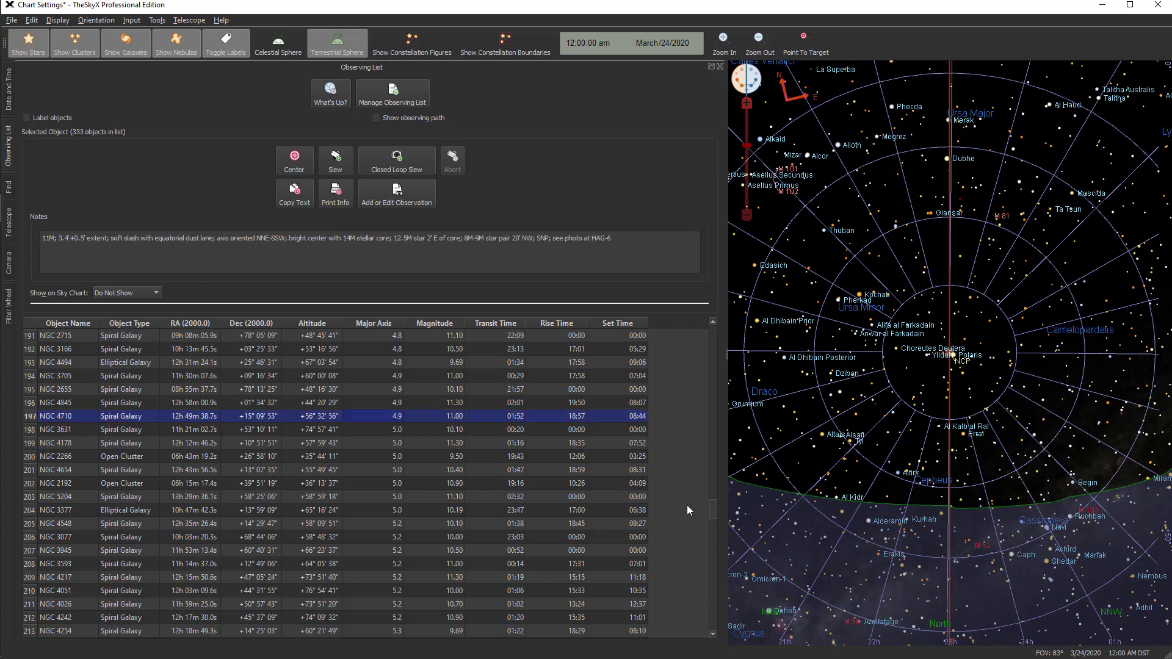
pyautogui.moveTo(709, 512); pyautogui.dragTo(714, 326)
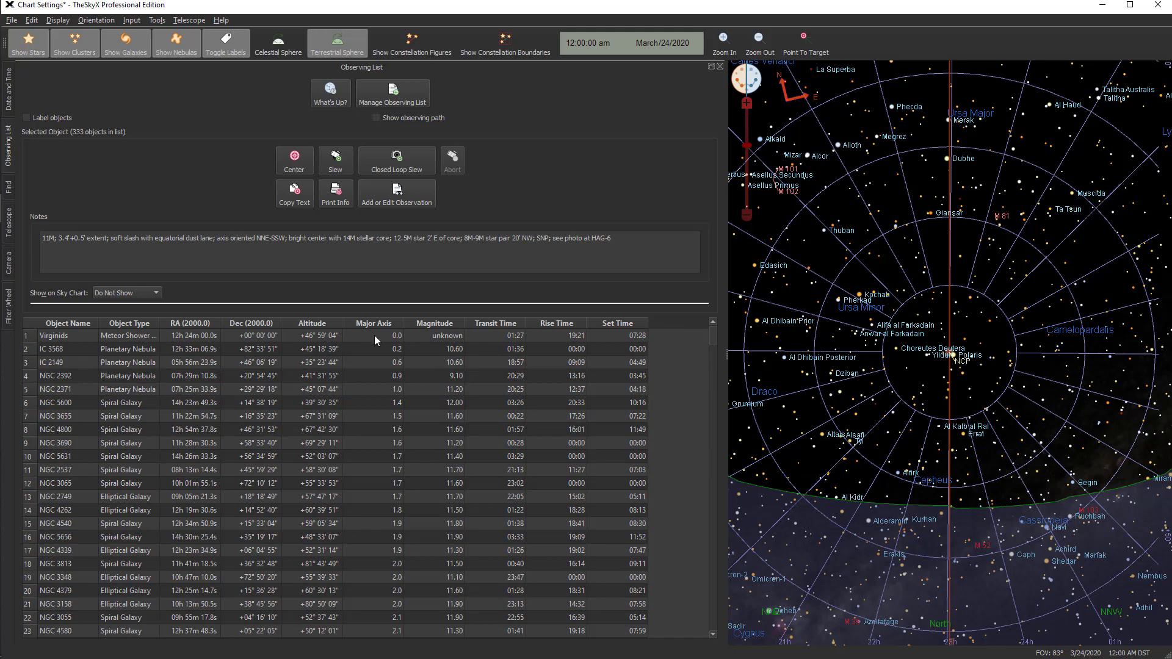
pyautogui.hotkey('ctrl', 'a')
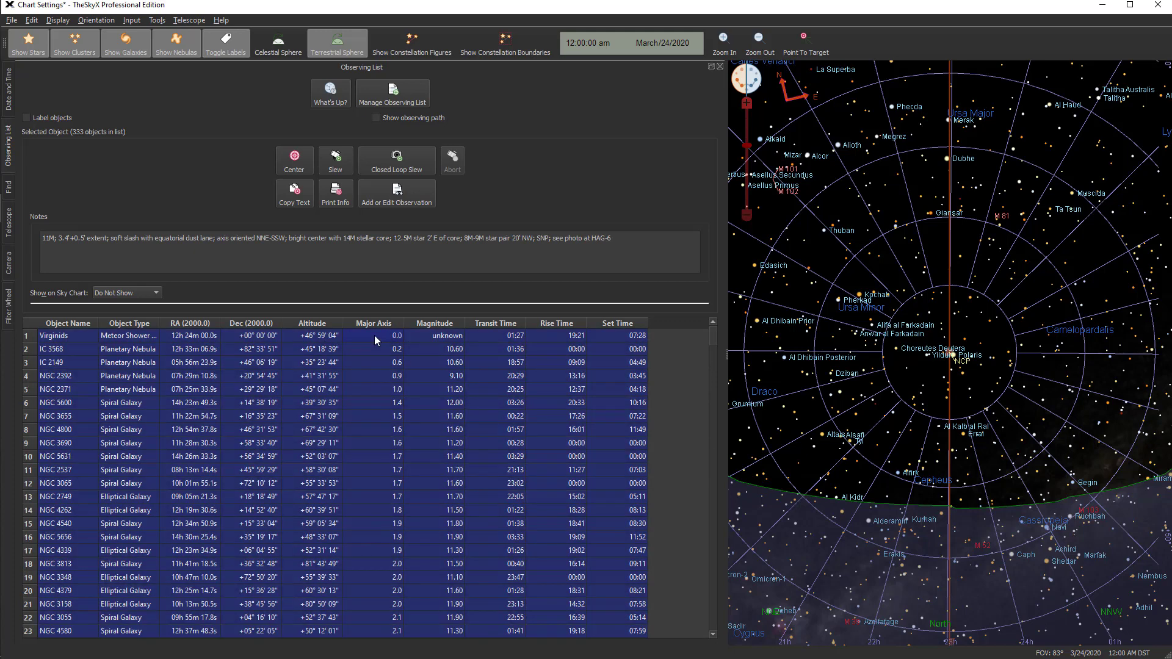
pyautogui.press('Delete')
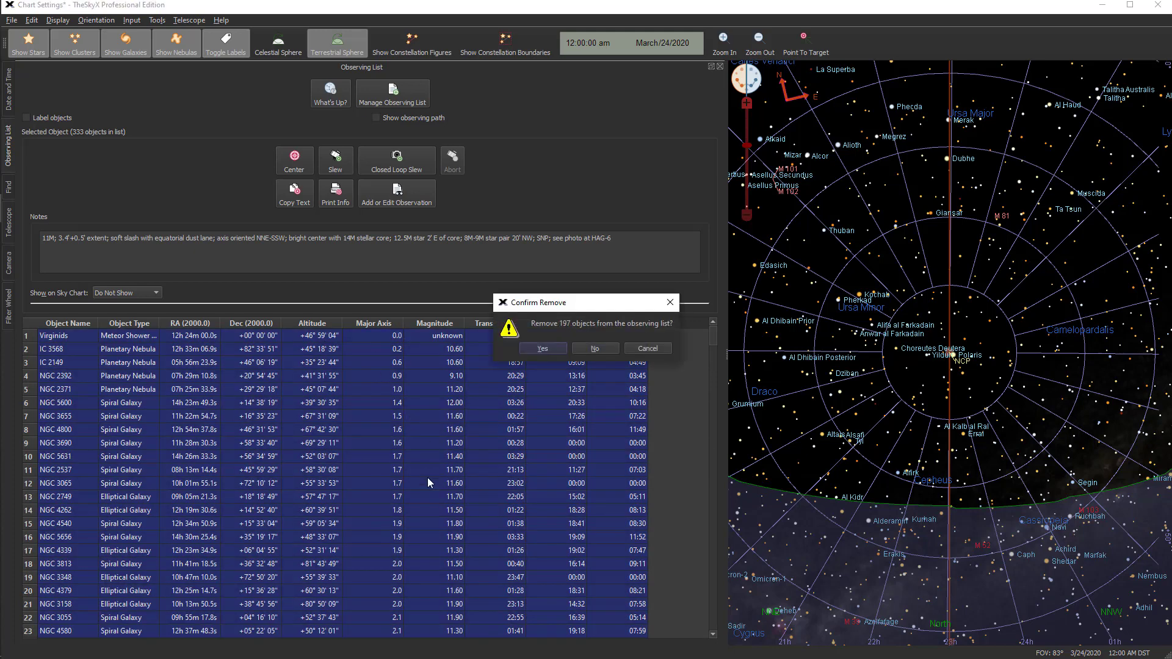
pyautogui.click(543, 348)
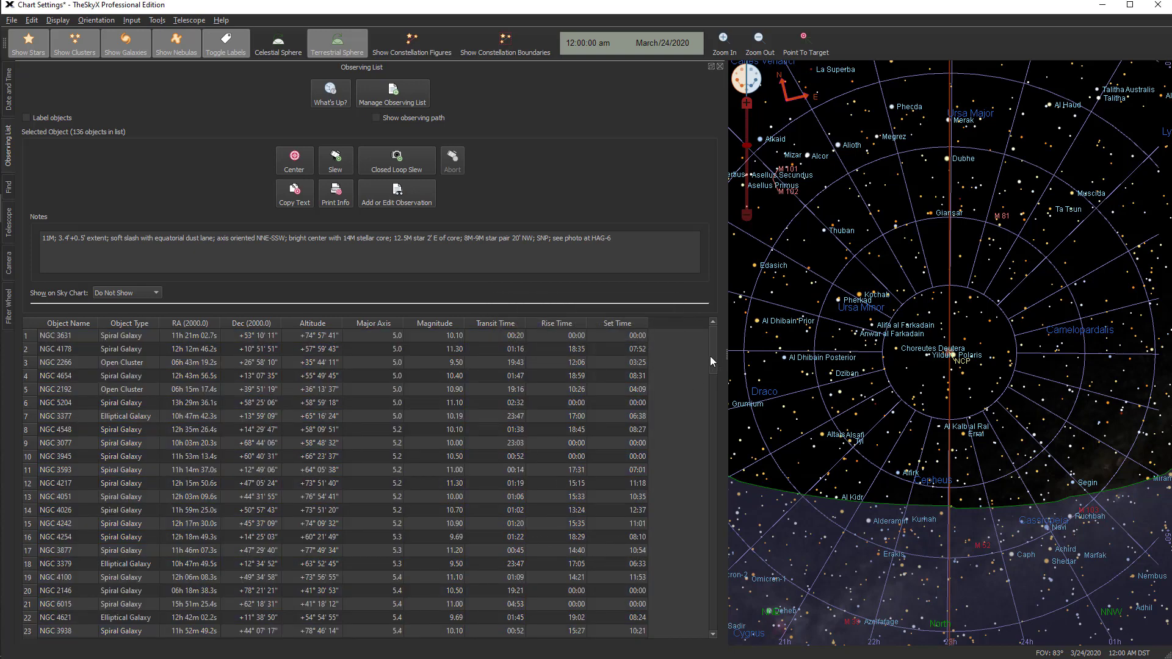
# Sort the observing list by magnitude and review it from the brightest to the faintest object
pyautogui.moveTo(709, 356); pyautogui.dragTo(710, 329)
pyautogui.click(433, 324)
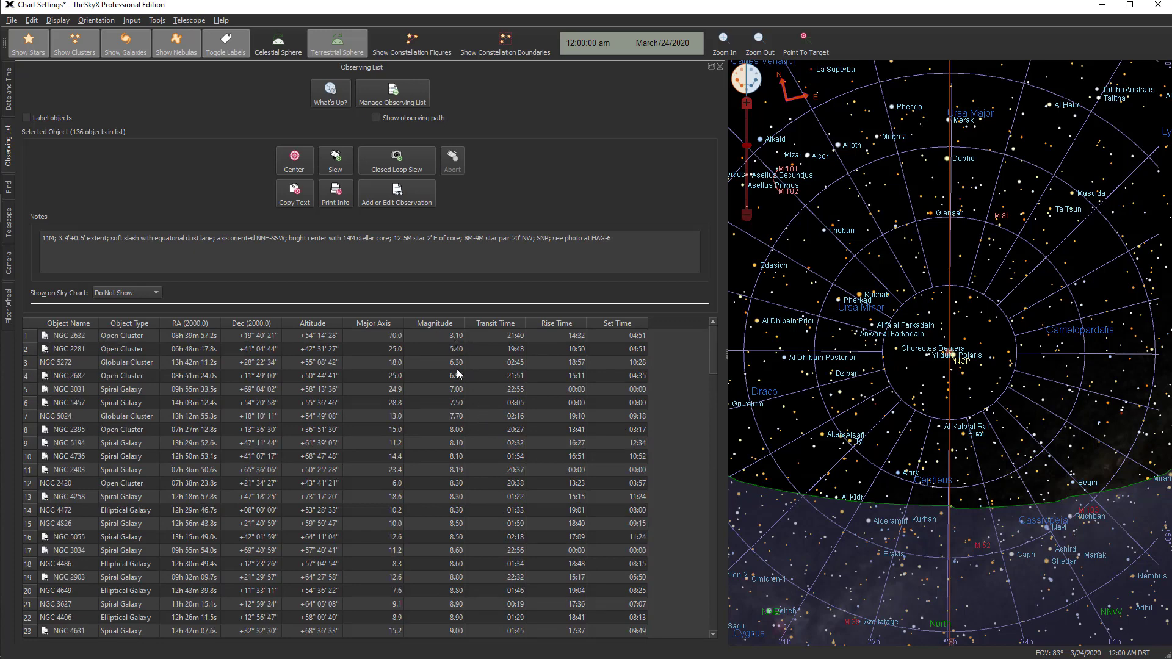
pyautogui.moveTo(713, 347); pyautogui.dragTo(719, 614)
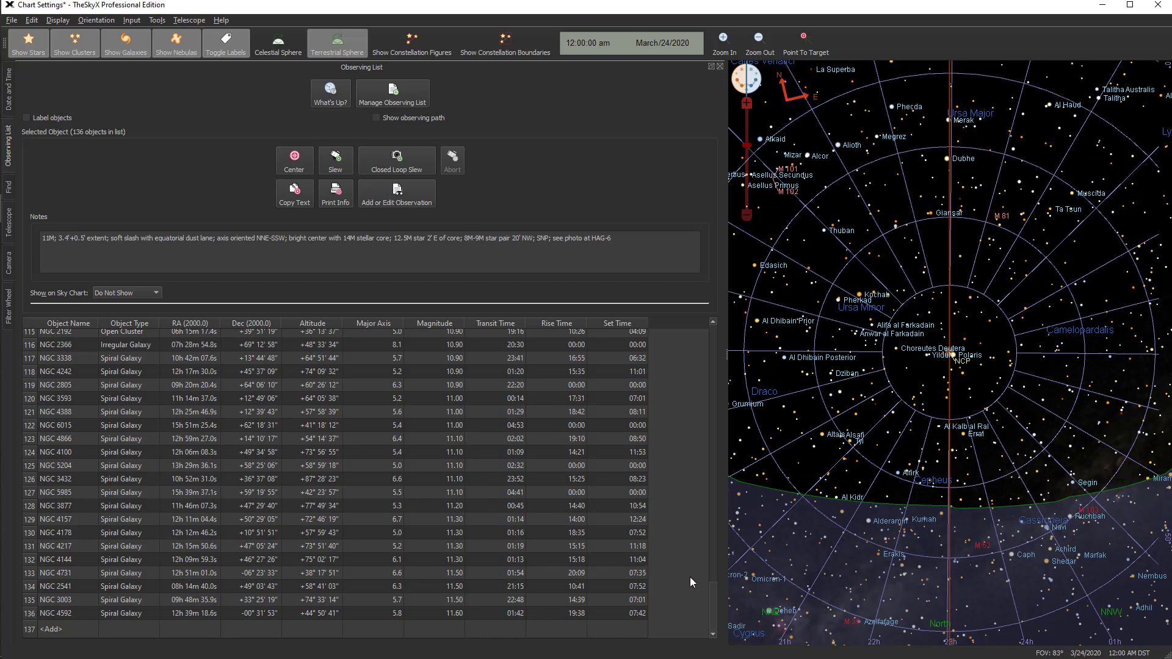
pyautogui.moveTo(711, 603); pyautogui.dragTo(710, 332)
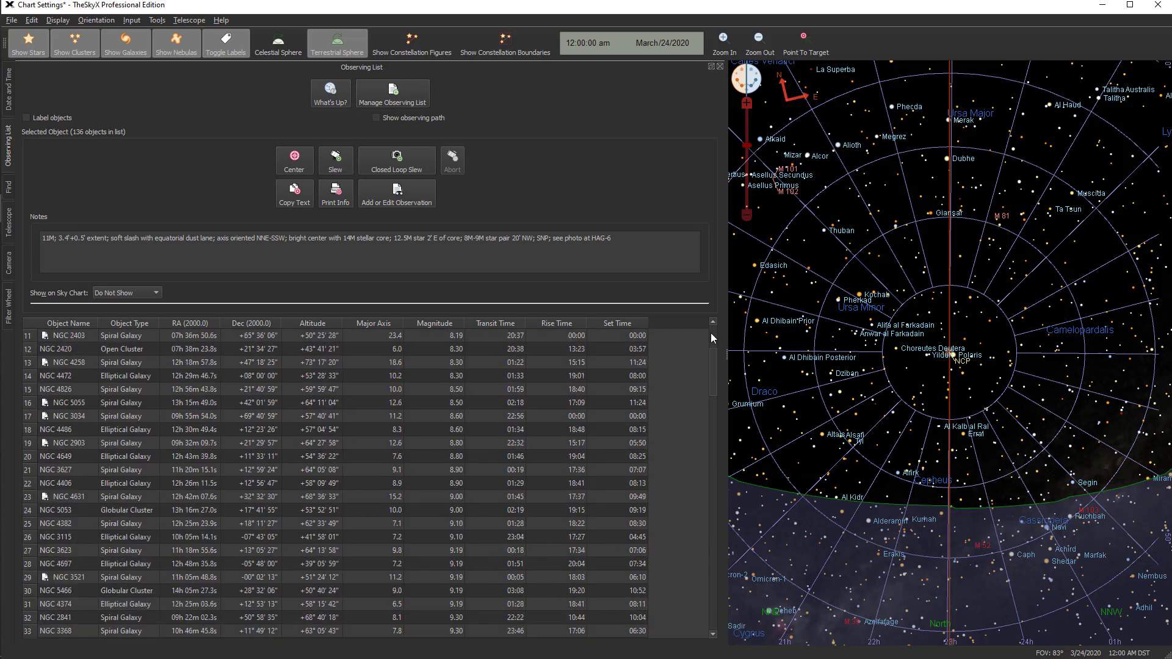
# Sort the observing list by rise time and remove the objects with a 00:00 rise time, from NGC 3718 through NGC 5322
pyautogui.click(558, 324)
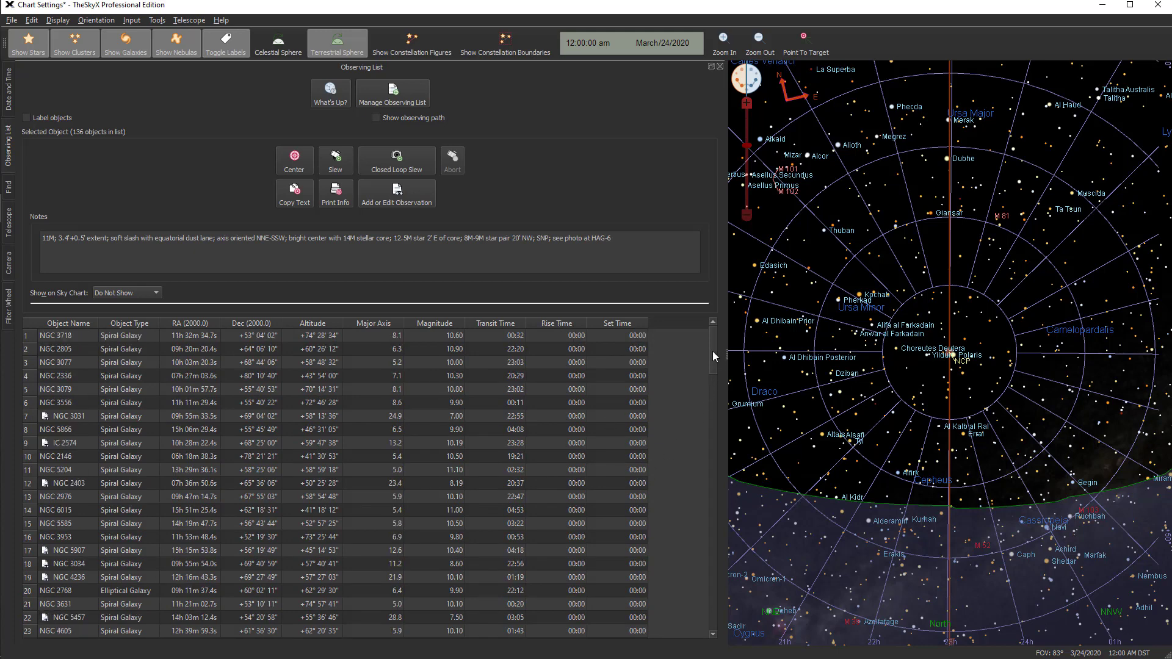
pyautogui.moveTo(713, 351); pyautogui.dragTo(712, 383)
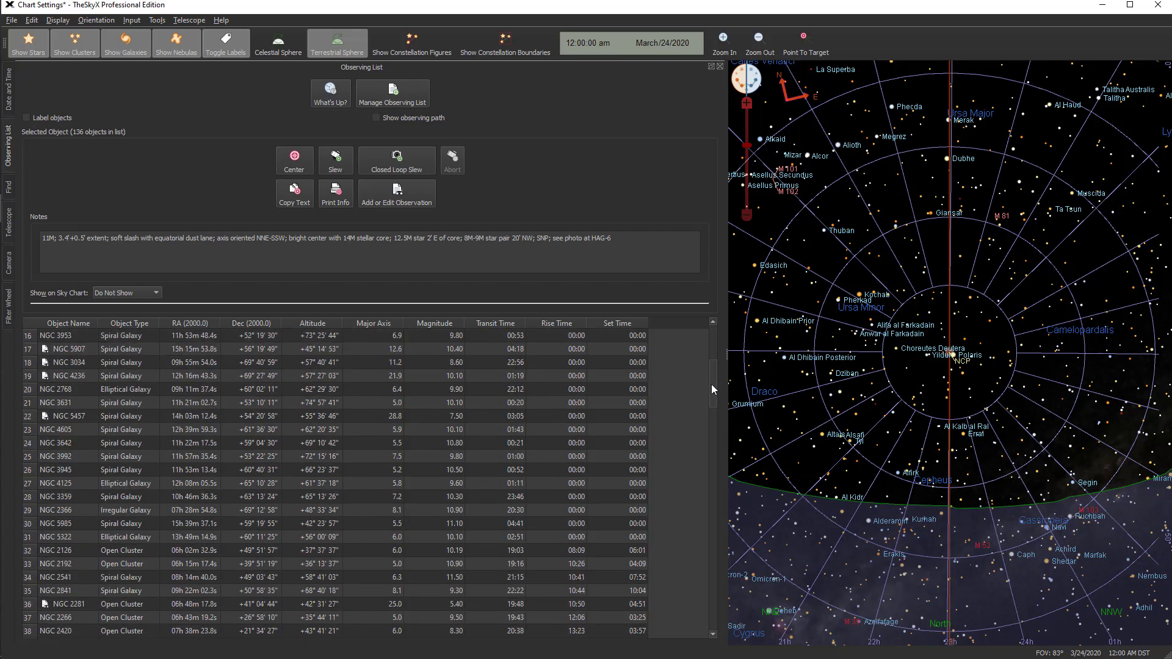
pyautogui.click(549, 537)
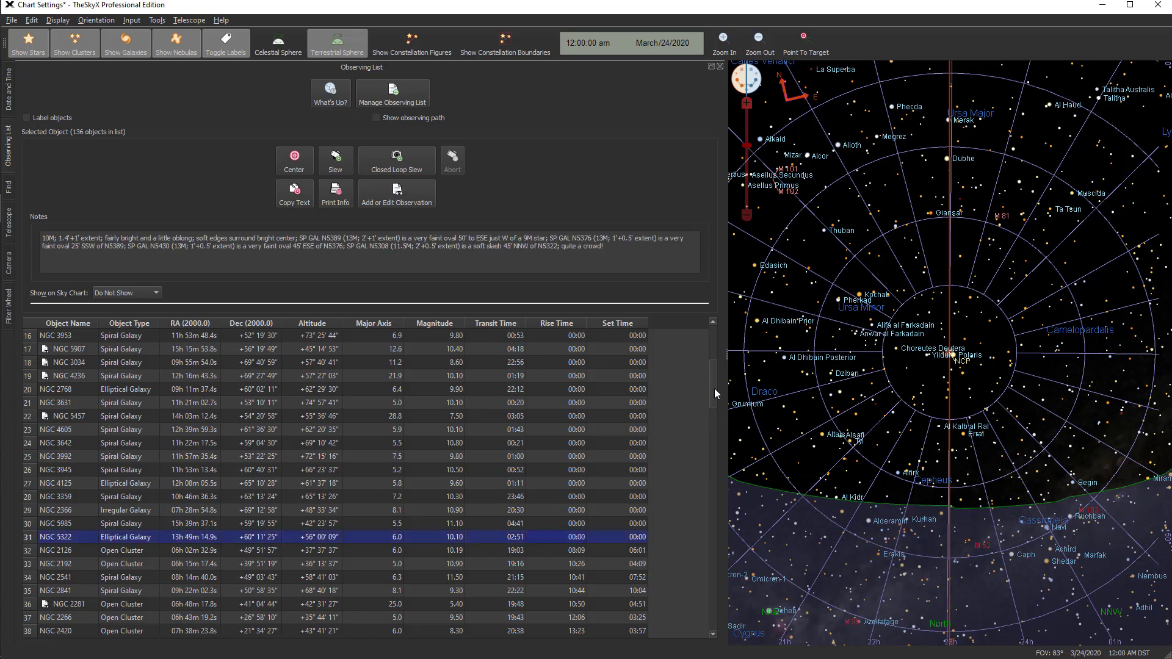
pyautogui.moveTo(714, 394); pyautogui.dragTo(709, 332)
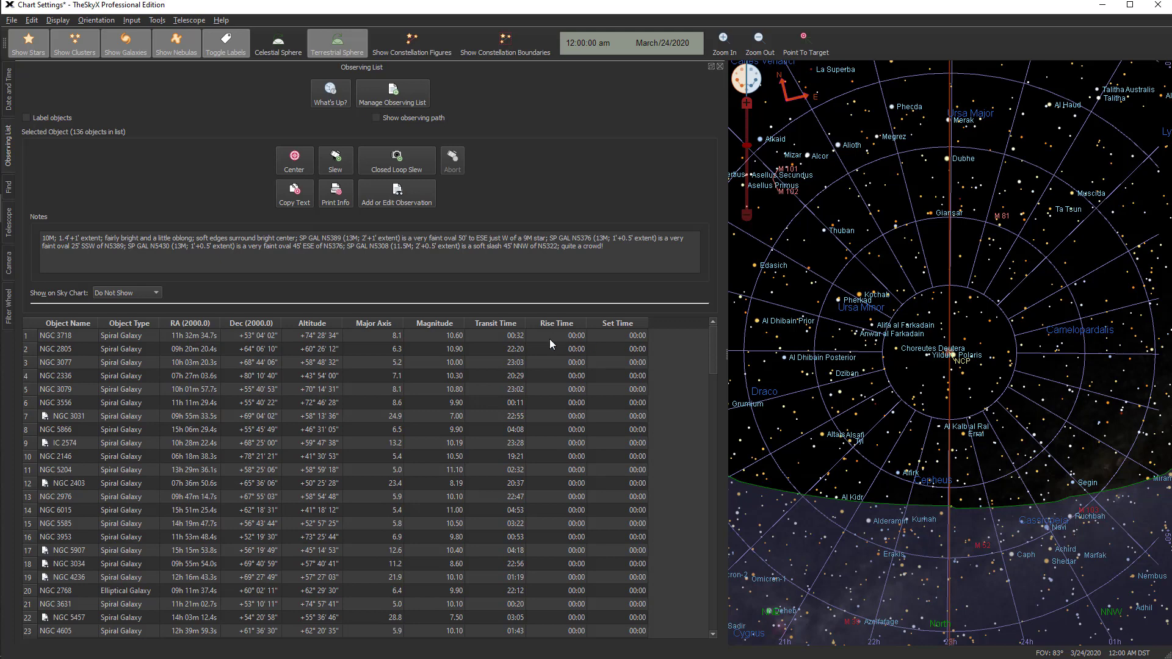
pyautogui.keyDown('shift'); pyautogui.click(548, 338); pyautogui.keyUp('shift')
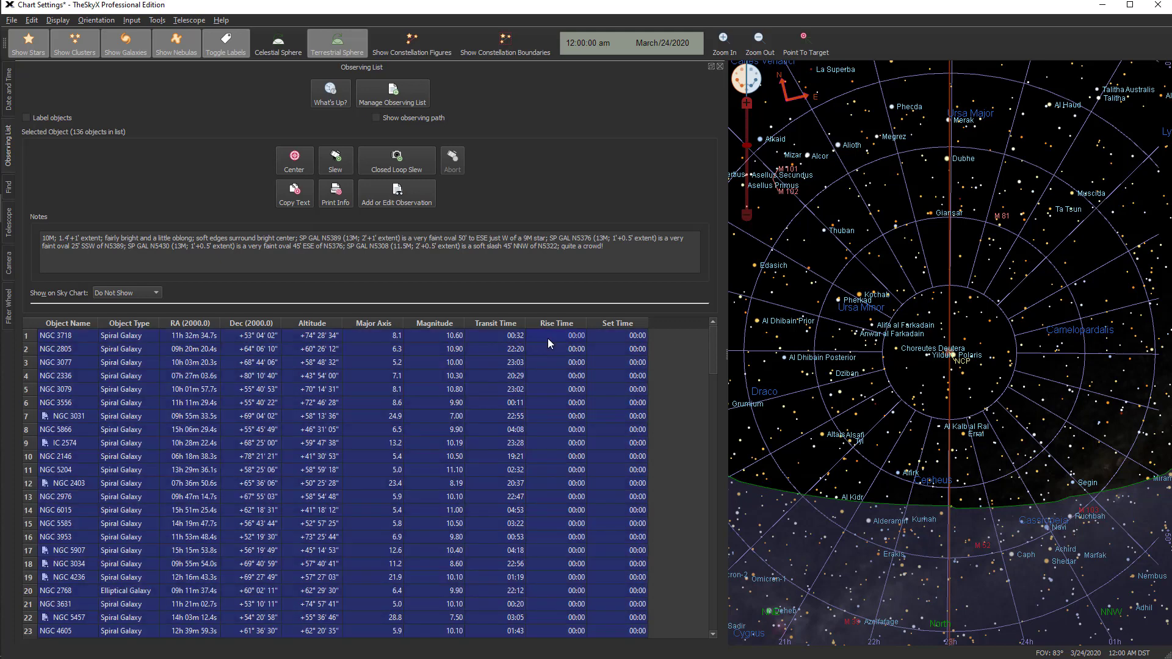
pyautogui.press('Delete')
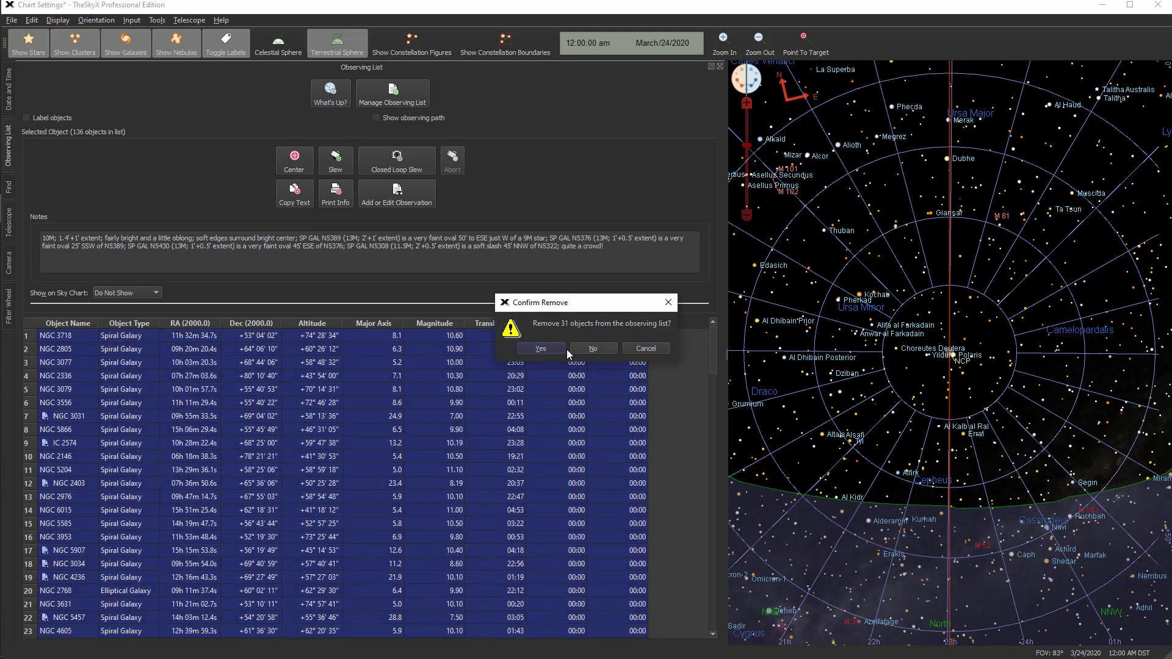
pyautogui.click(551, 350)
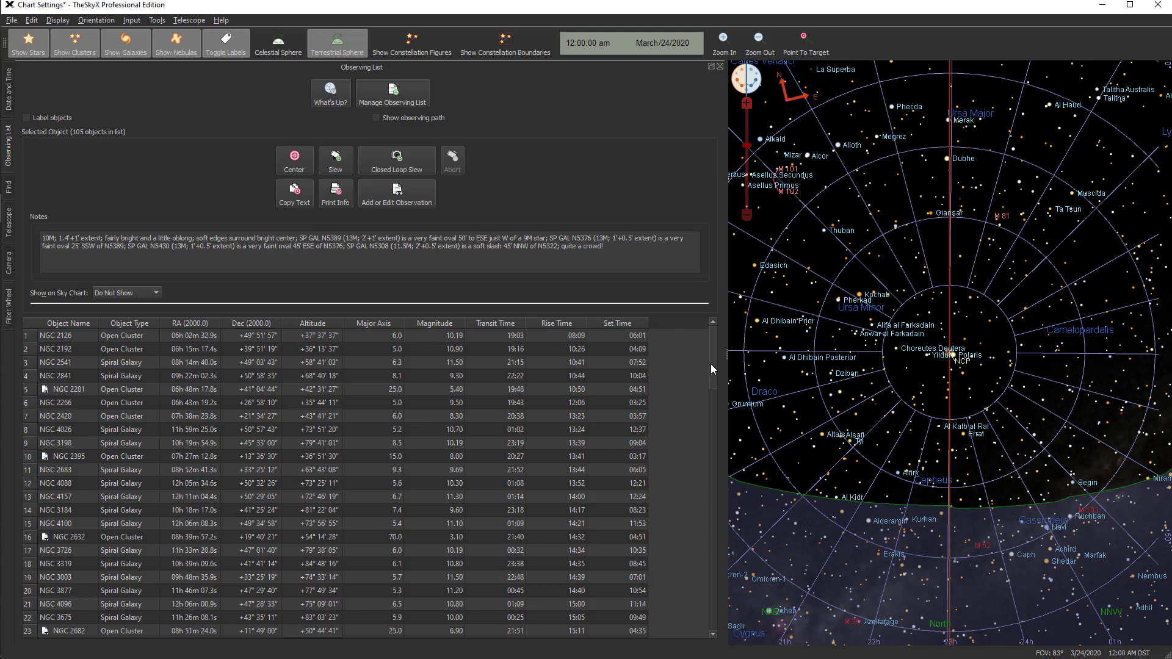
# Sort the observing list by set time and review the order in which objects set
pyautogui.click(607, 322)
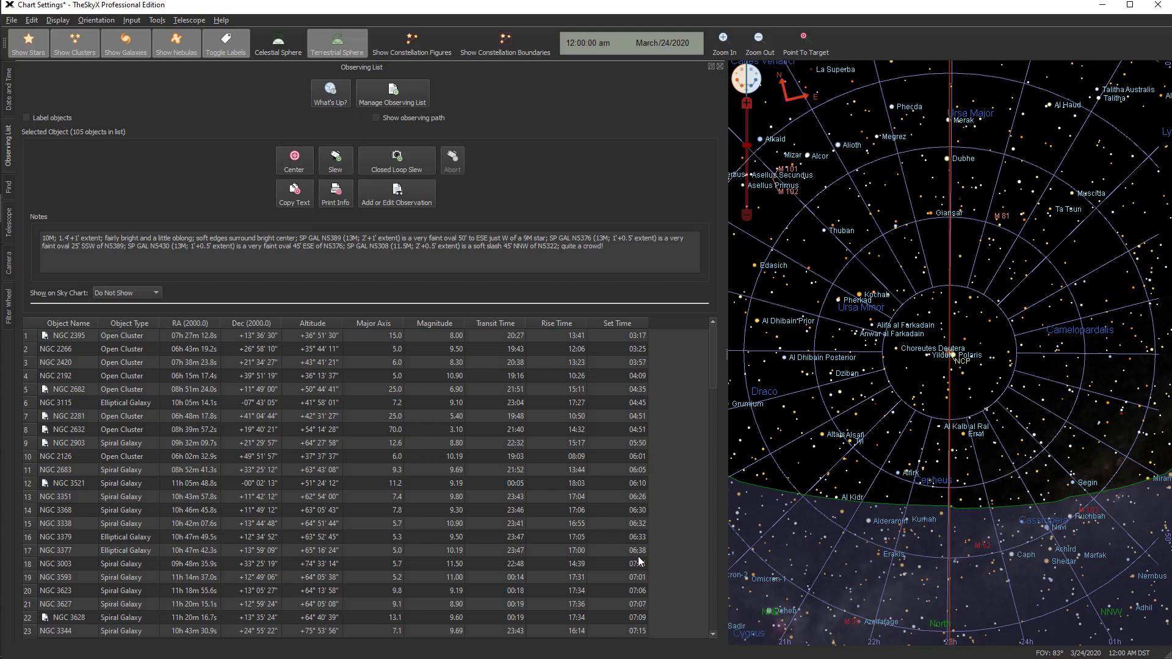
pyautogui.scroll(-7, 711, 375)
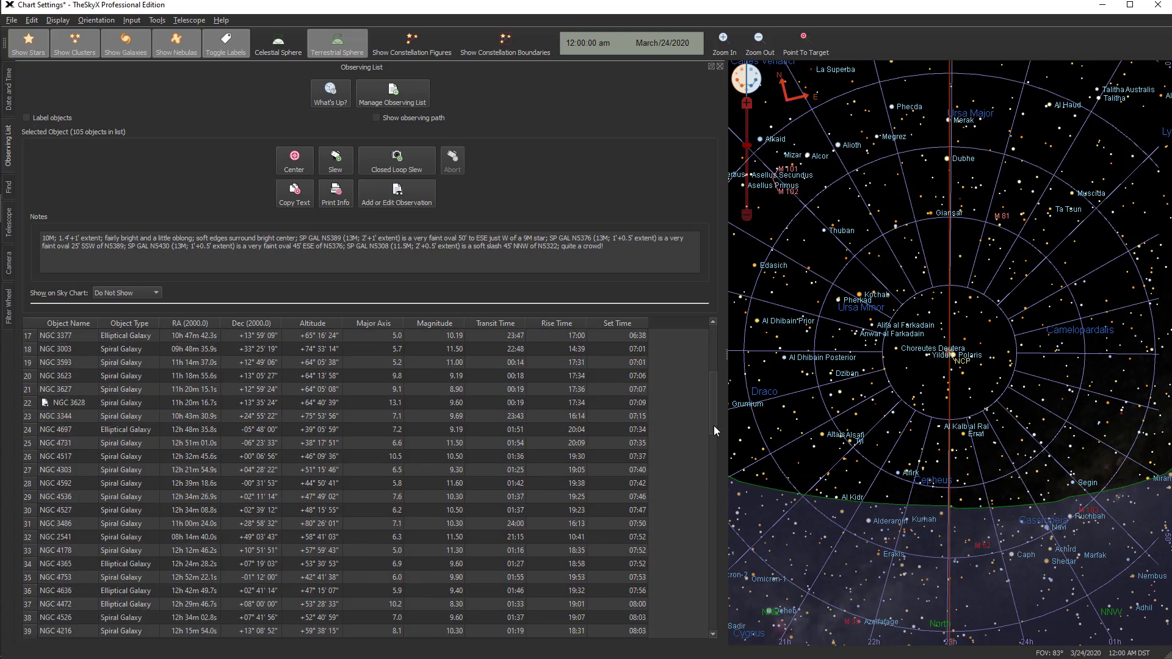
pyautogui.moveTo(714, 458); pyautogui.dragTo(717, 346)
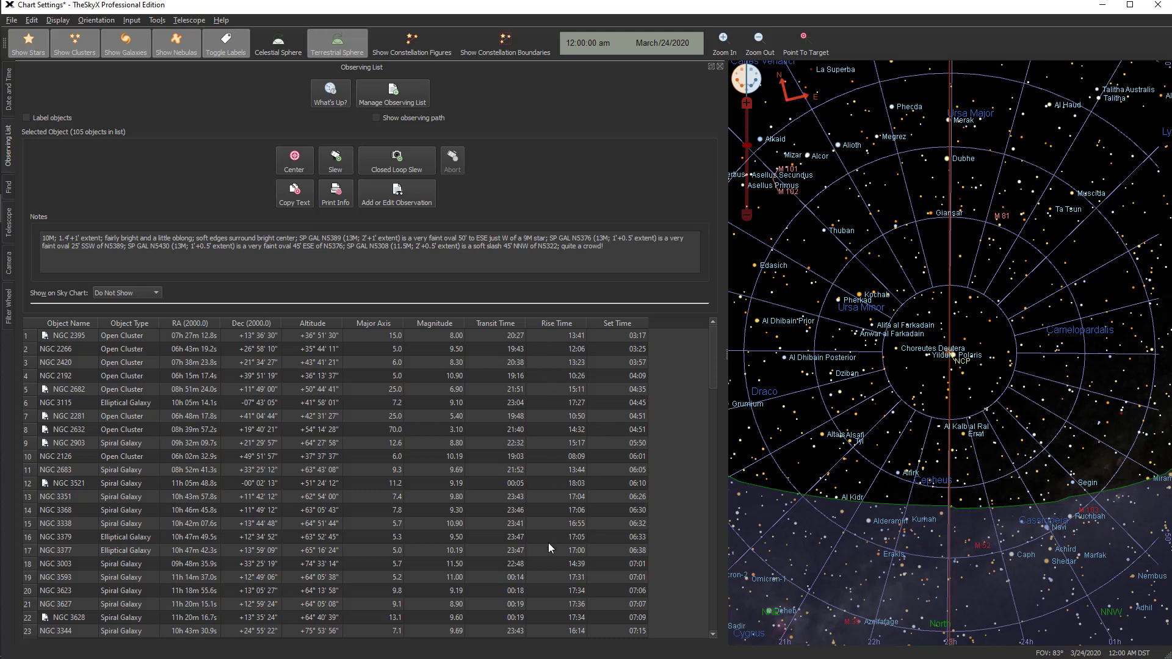
# Sort the observing list by transit time and remove NGC 5466, the globular cluster transiting at 03:08
pyautogui.click(497, 324)
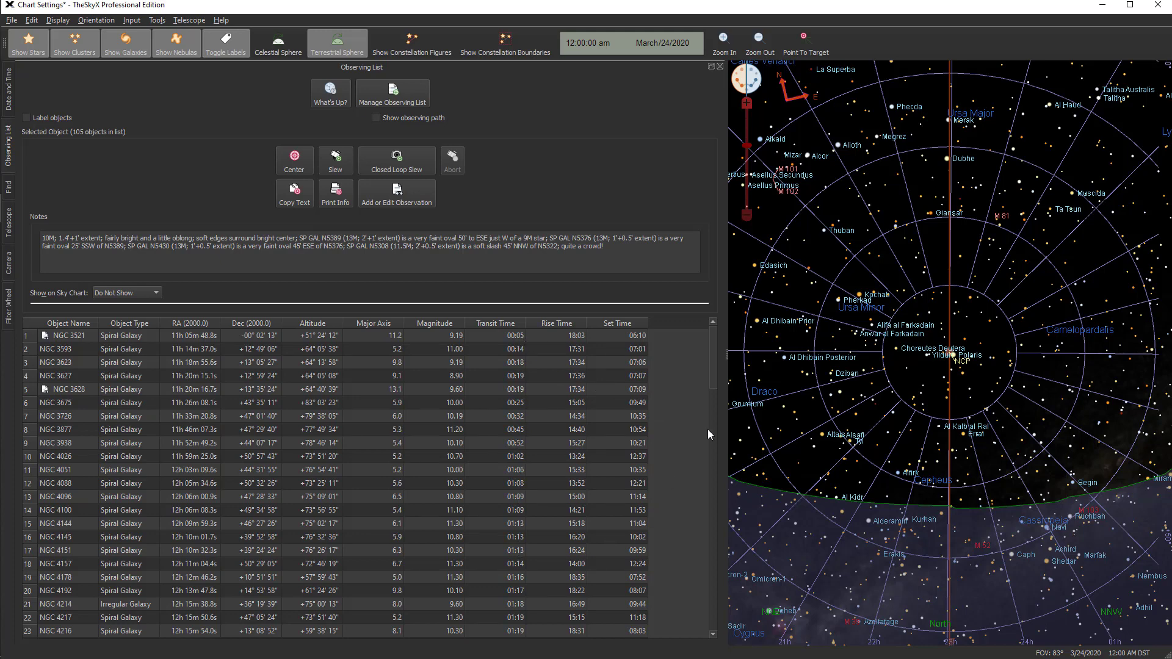
pyautogui.moveTo(714, 371); pyautogui.dragTo(720, 558)
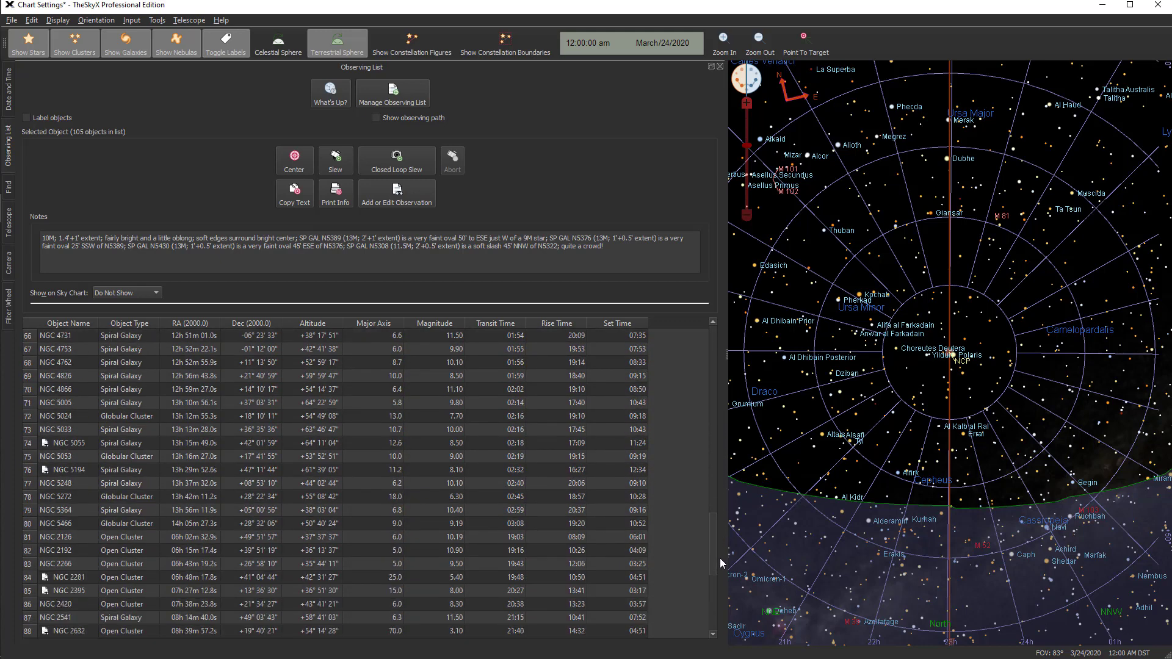
pyautogui.click(516, 525)
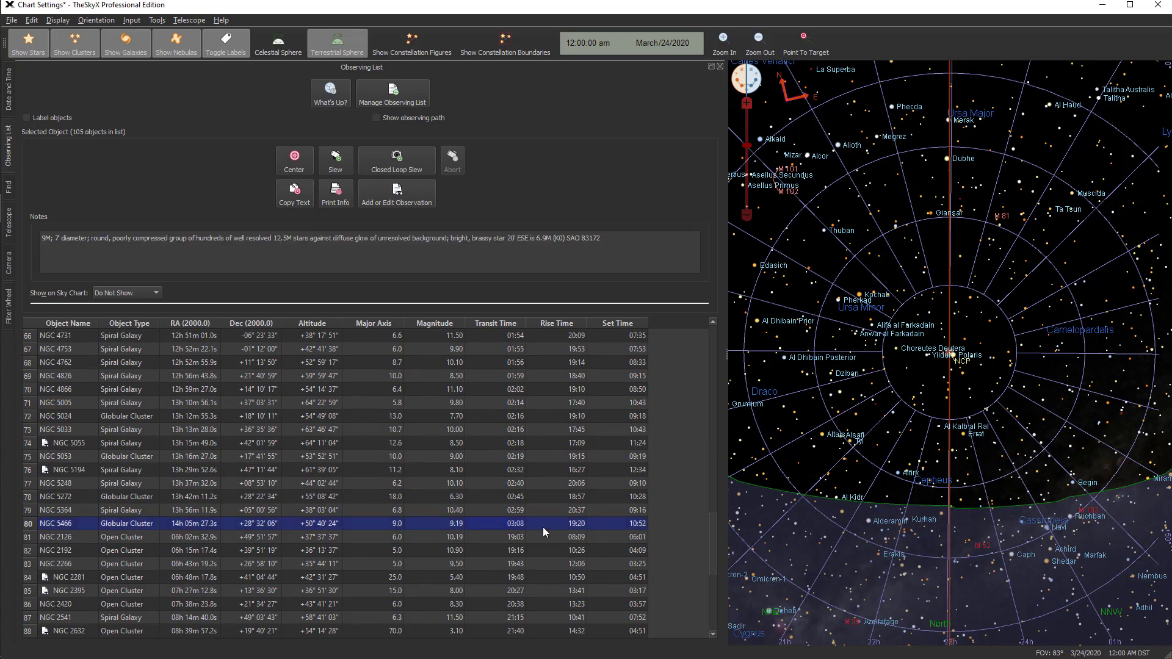
pyautogui.press('Delete')
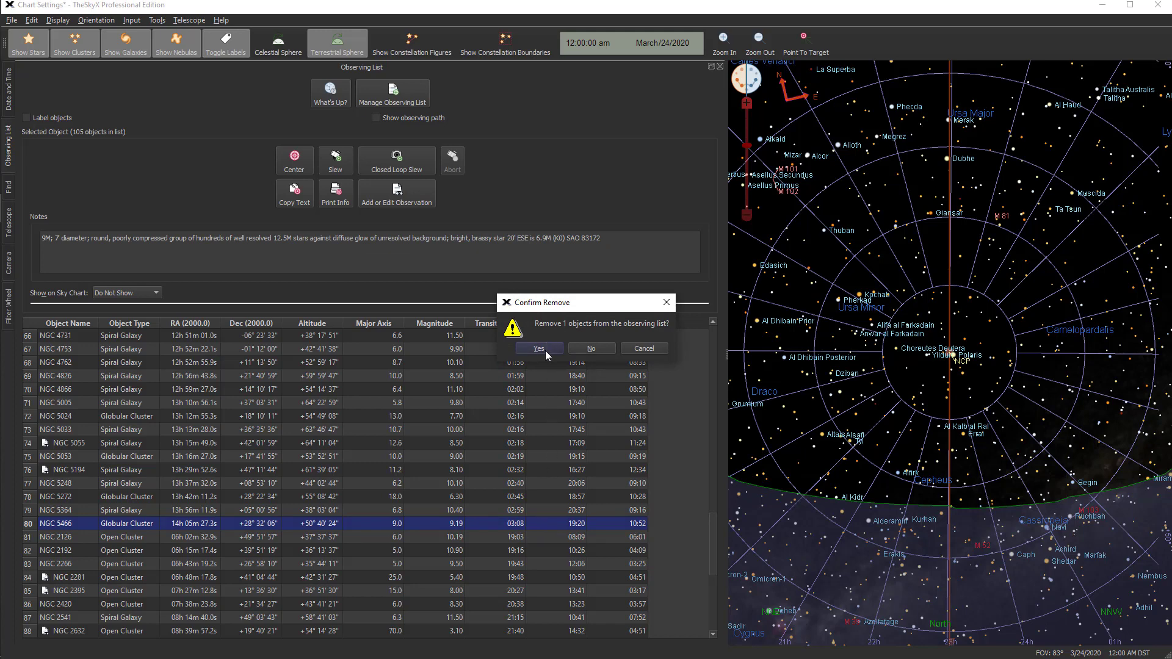
pyautogui.click(538, 349)
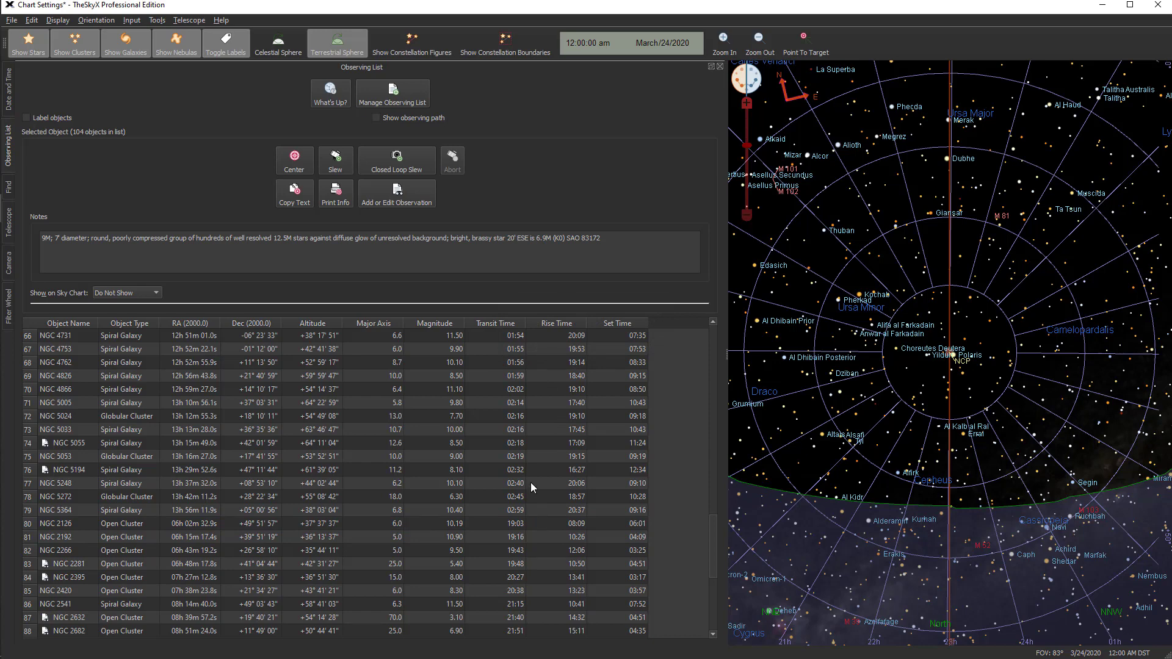
# Remove the objects transiting between 02:02 and 02:59, from NGC 4866 through NGC 5364, from the observing list
pyautogui.click(512, 392)
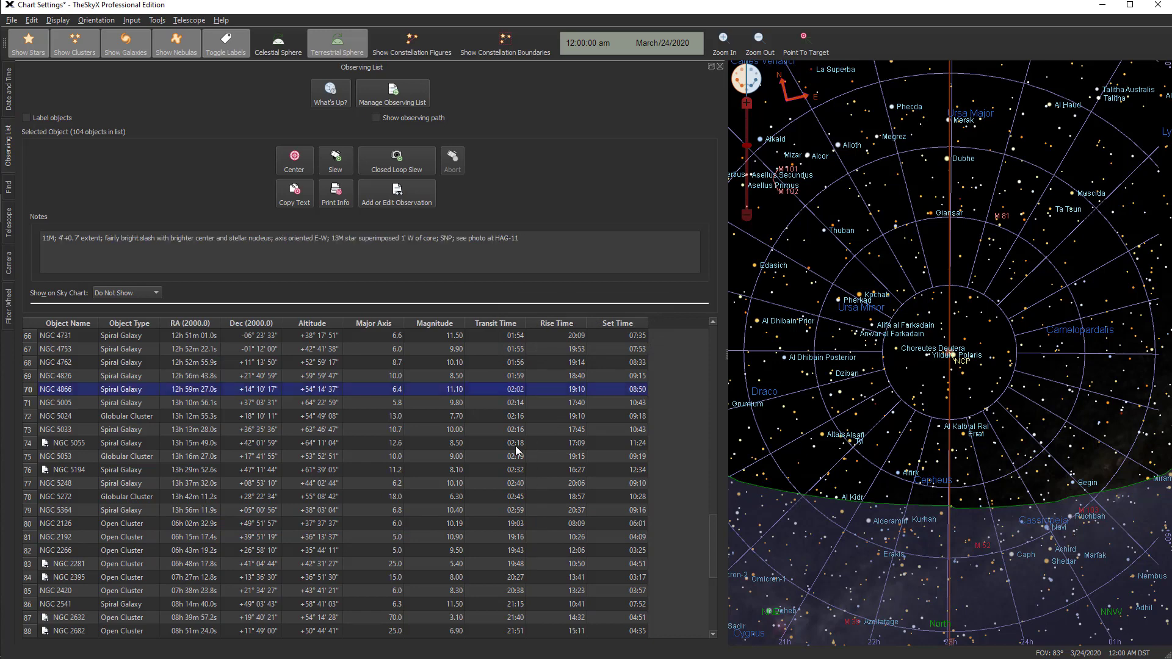
pyautogui.keyDown('shift'); pyautogui.click(512, 512); pyautogui.keyUp('shift')
pyautogui.press('Delete')
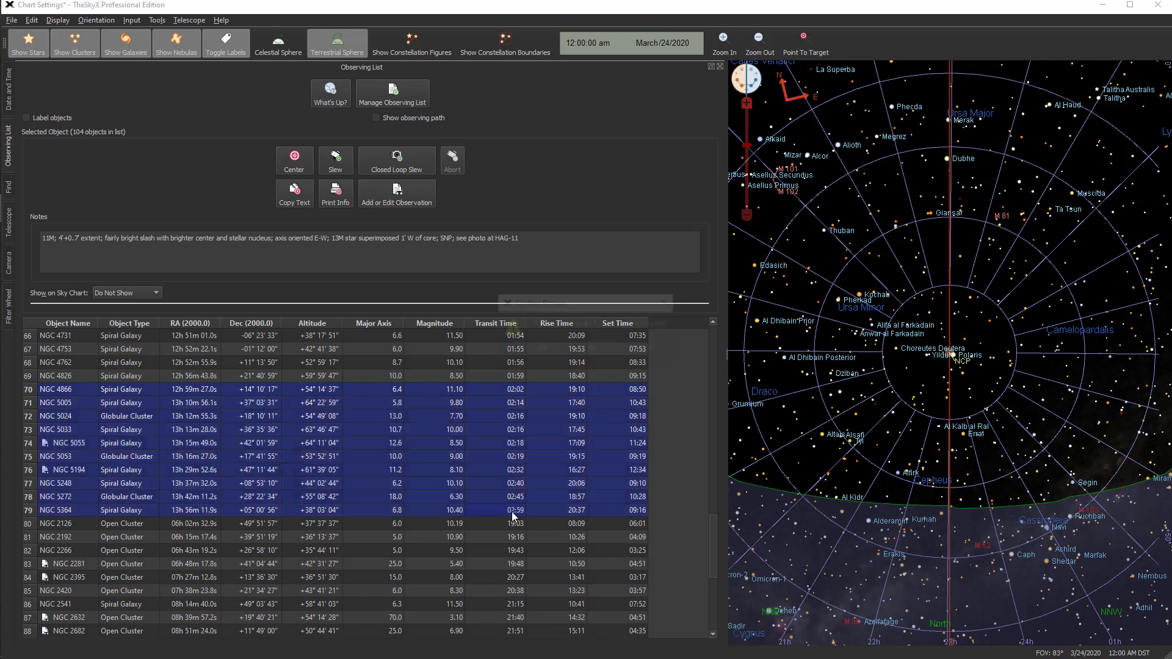
pyautogui.click(540, 349)
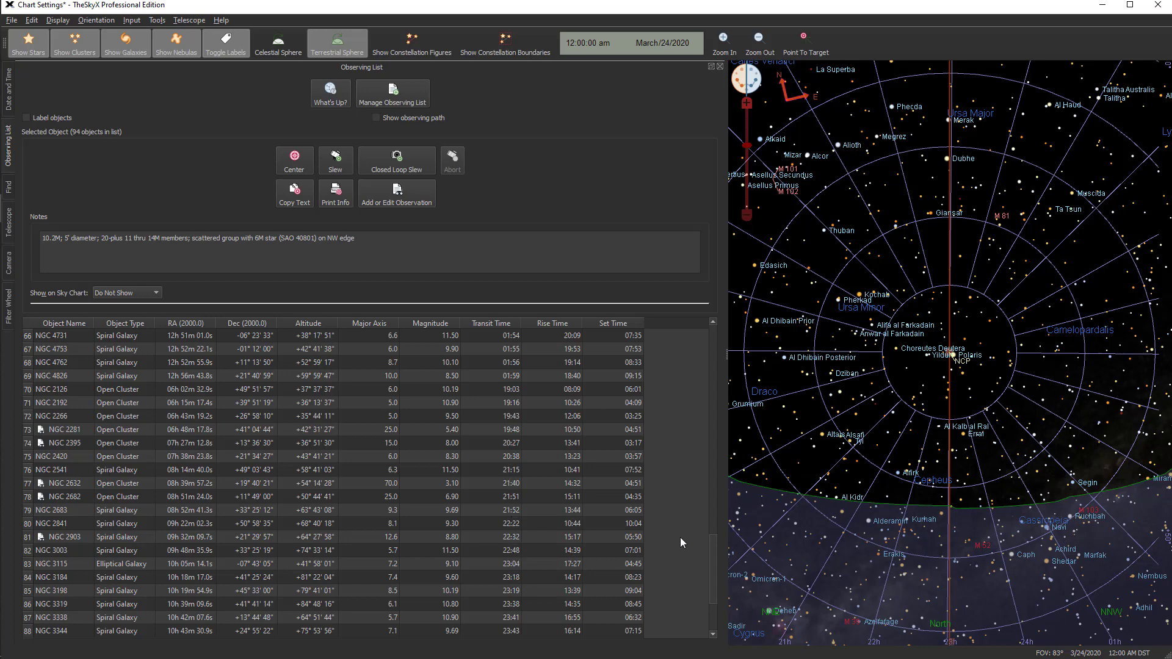
# Review the remaining objects in the observing list and open the Manage Observing List window
pyautogui.moveTo(709, 583); pyautogui.dragTo(715, 632)
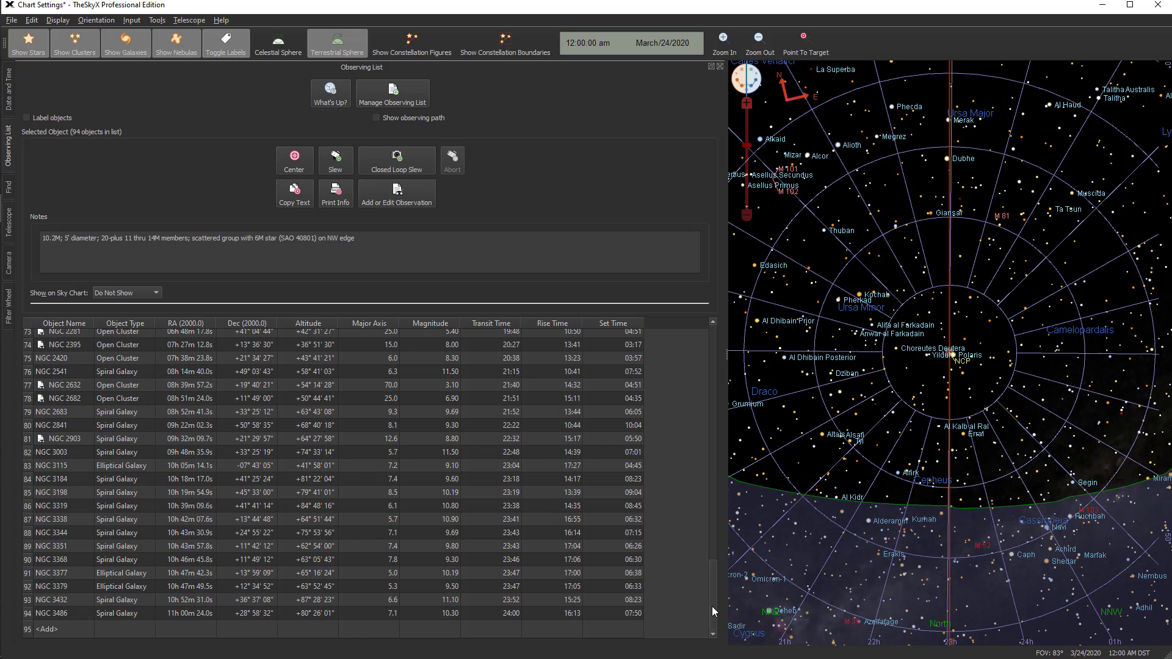
pyautogui.moveTo(712, 606); pyautogui.dragTo(709, 587)
pyautogui.moveTo(698, 481); pyautogui.dragTo(697, 323)
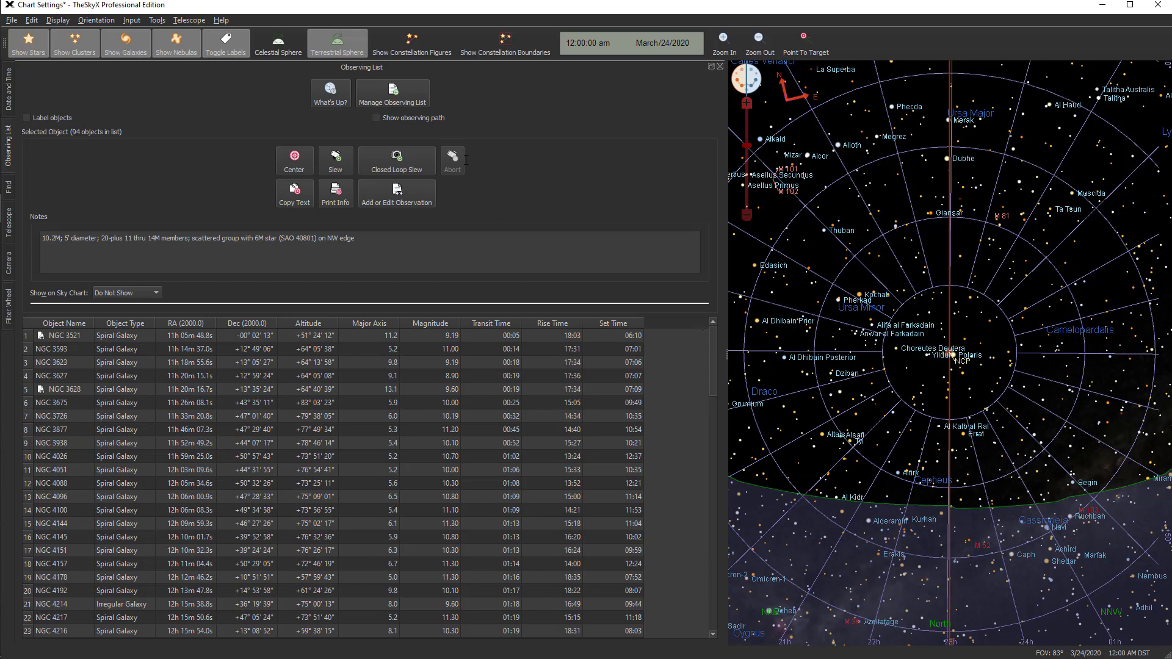
pyautogui.click(393, 93)
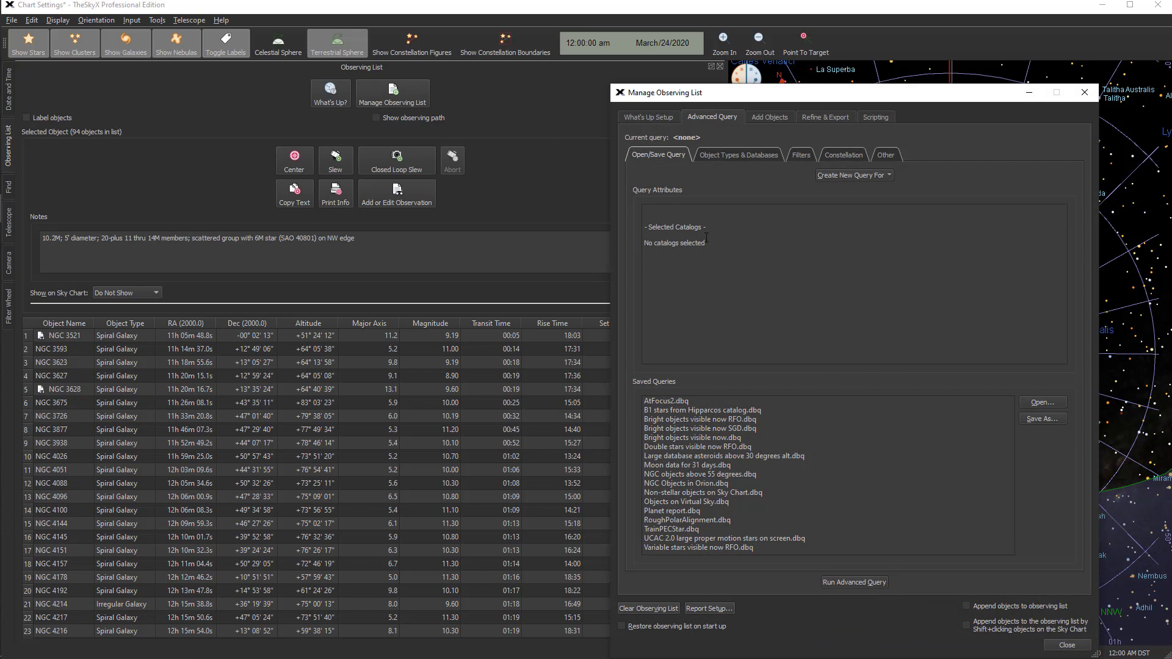
# Load the saved query "Bright objects visible now RFO.dbq", run it, and look through the resulting observing list
pyautogui.doubleClick(698, 420)
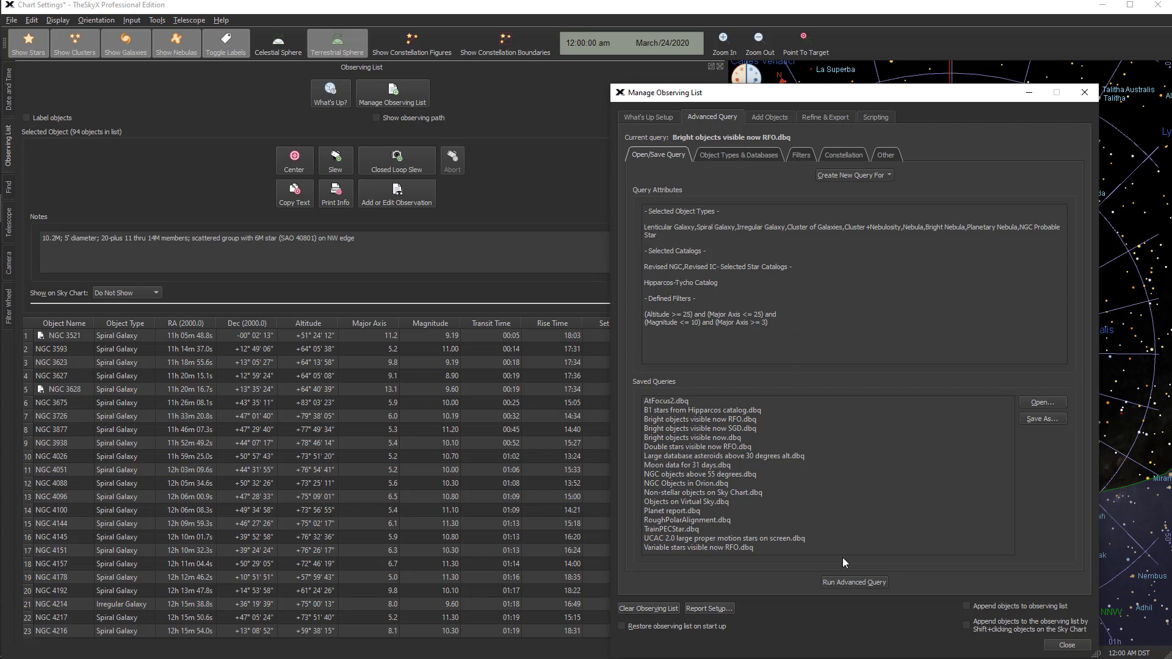
pyautogui.click(849, 584)
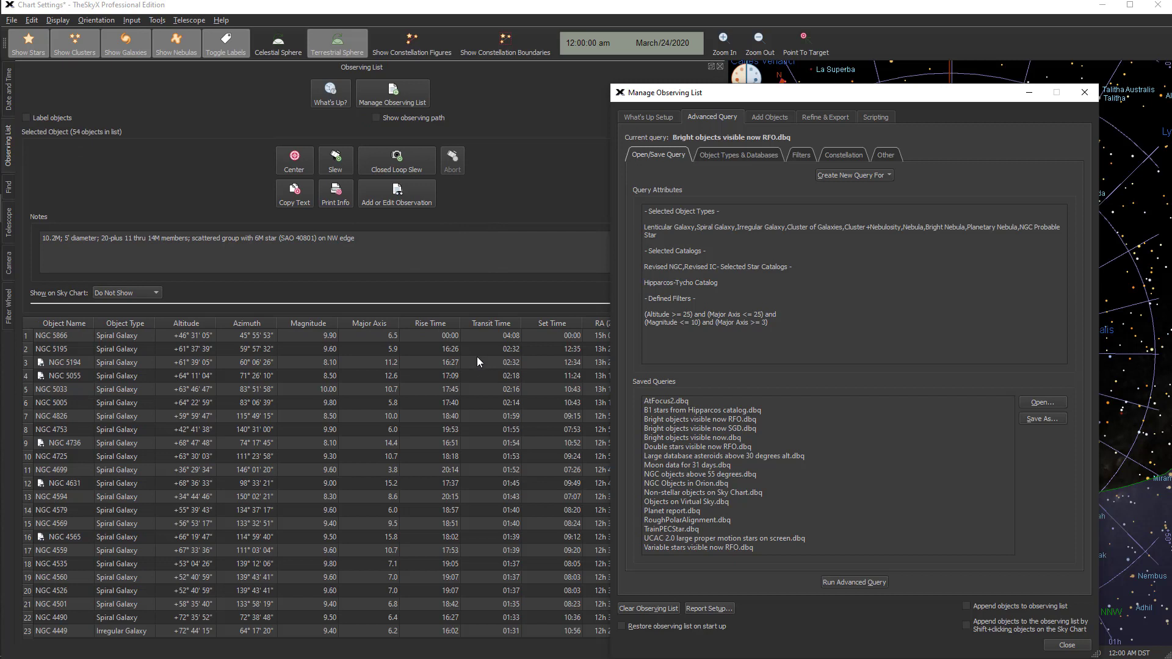
pyautogui.click(1029, 94)
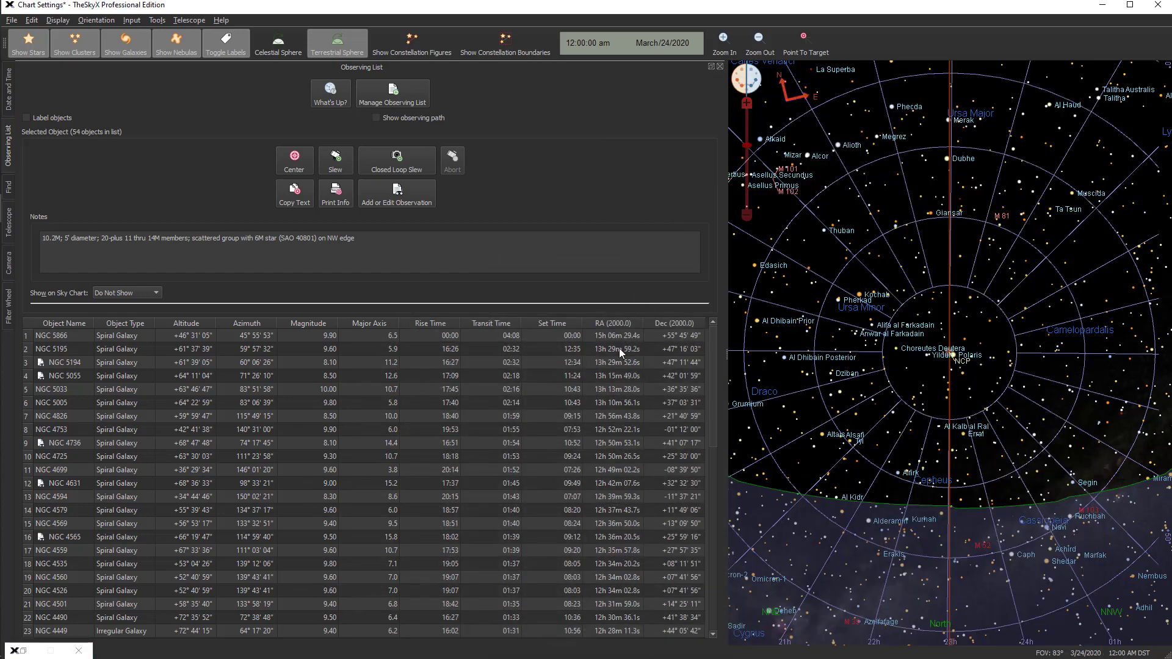
pyautogui.moveTo(713, 348); pyautogui.dragTo(694, 304)
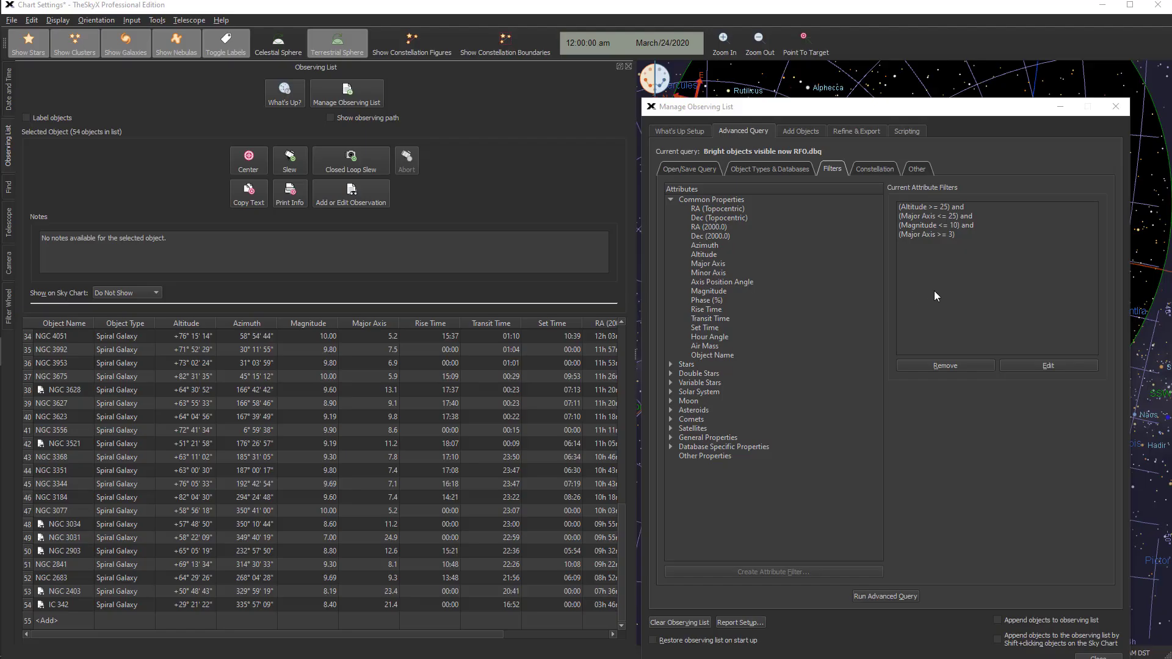
# Change the query's minimum Major Axis filter to greater than or equal to 10 and rerun the advanced query
pyautogui.click(919, 233)
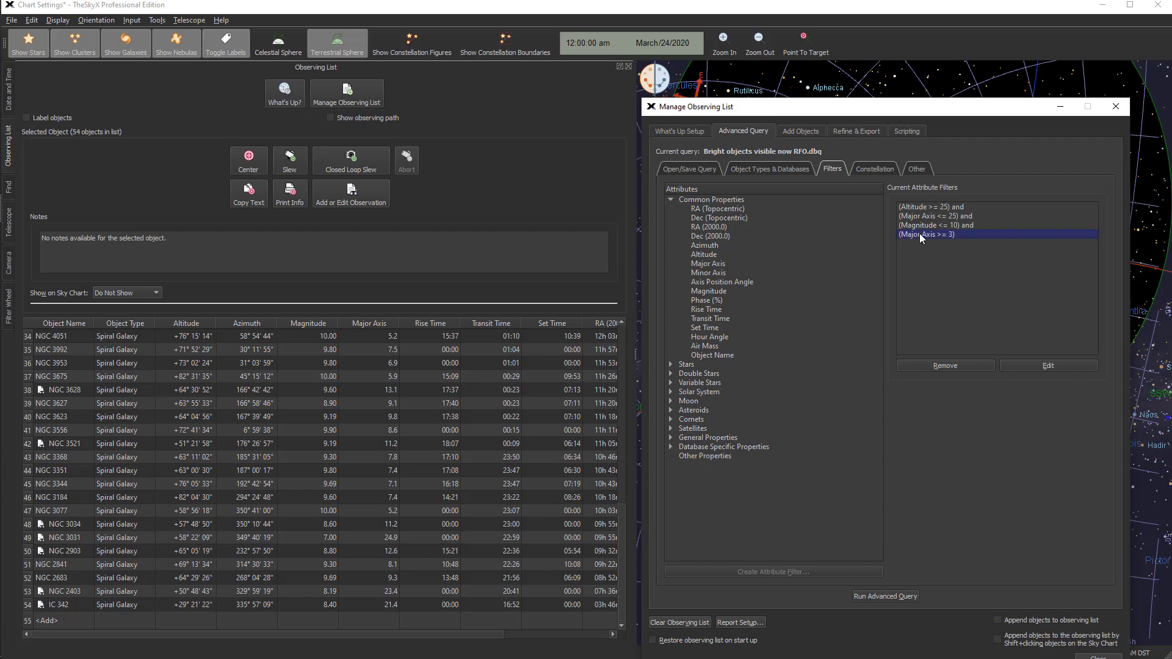
pyautogui.click(1037, 365)
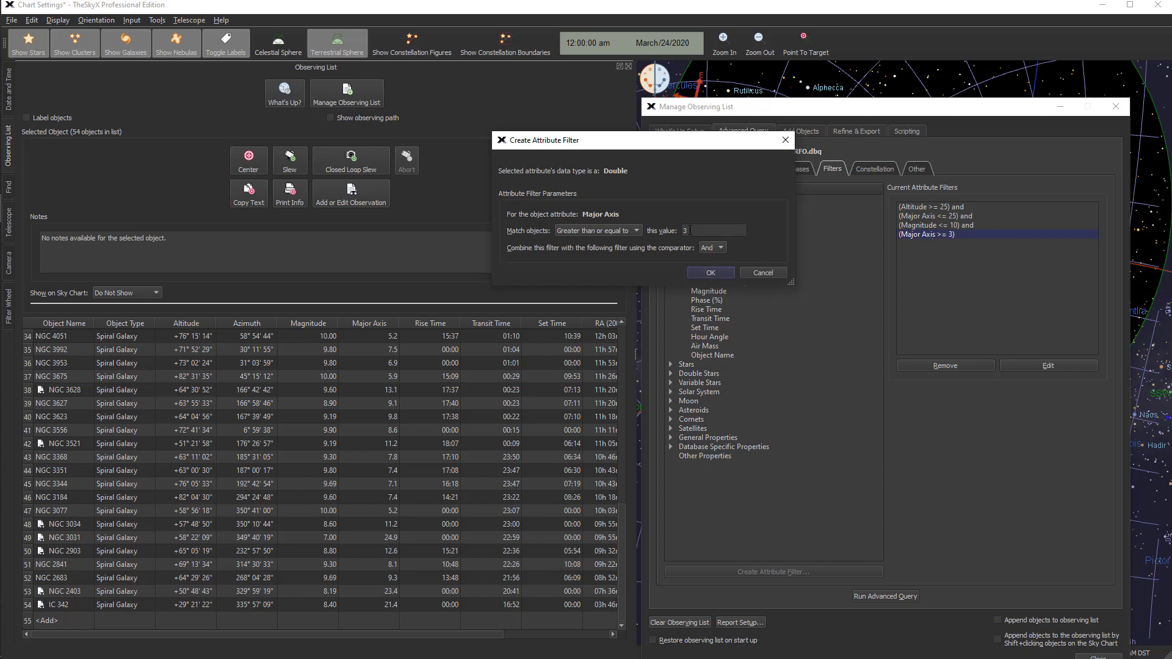
pyautogui.moveTo(690, 230); pyautogui.dragTo(684, 230)
pyautogui.write('10')
pyautogui.click(710, 273)
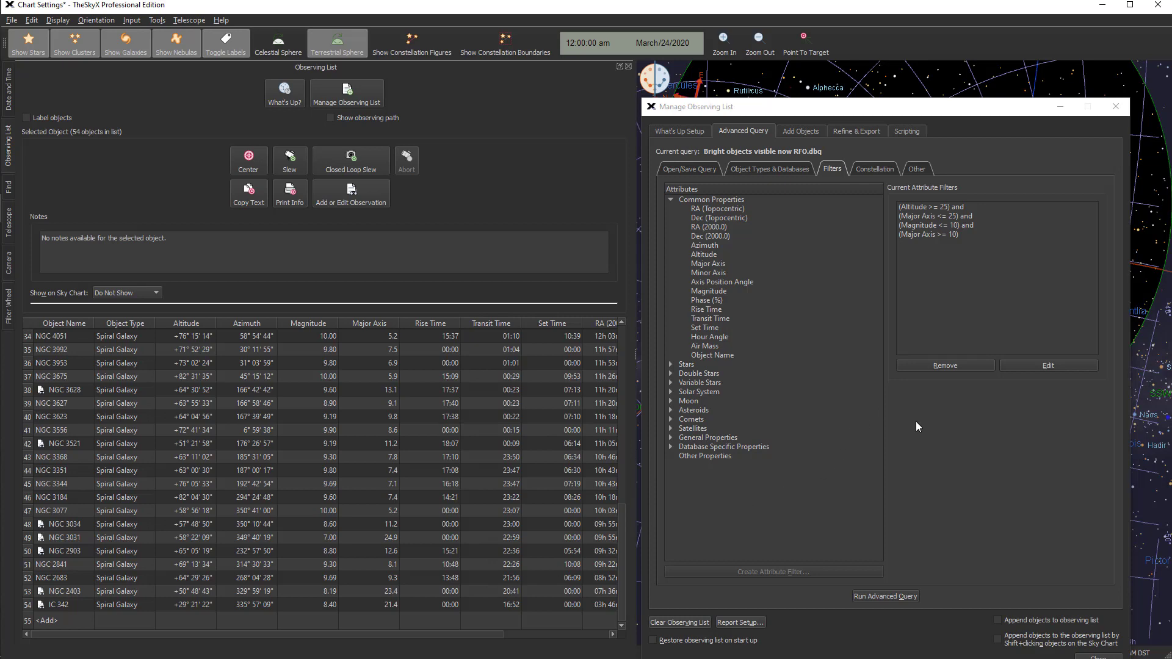
pyautogui.click(877, 595)
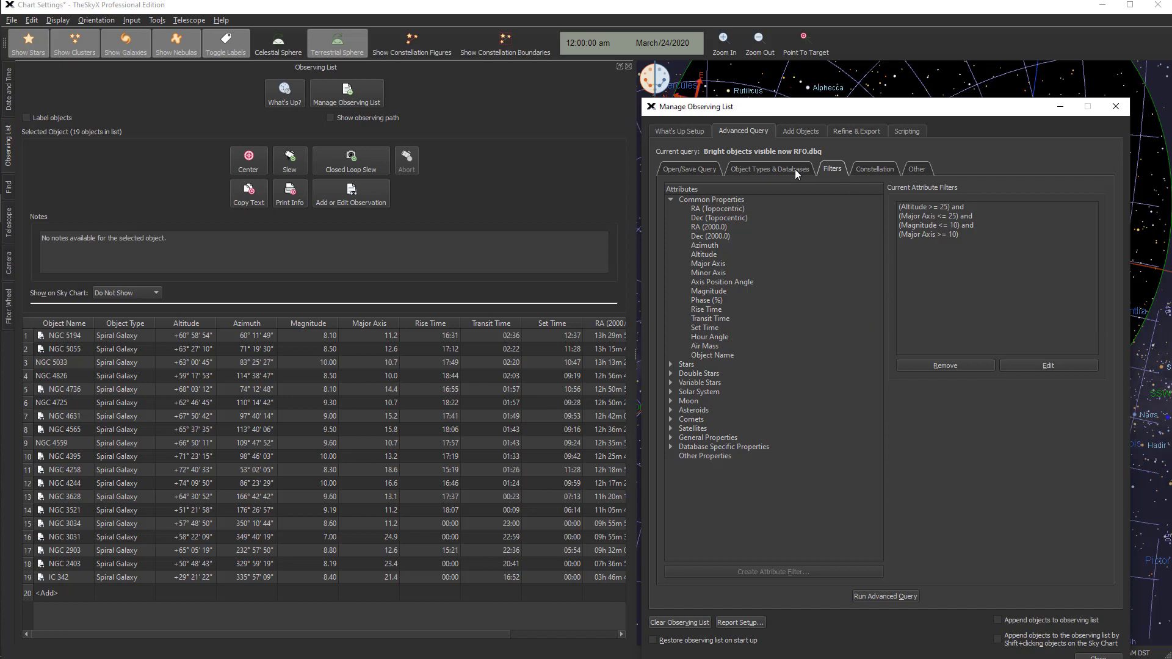
# Remove duplicate objects from the observing list using the refine options
pyautogui.click(861, 132)
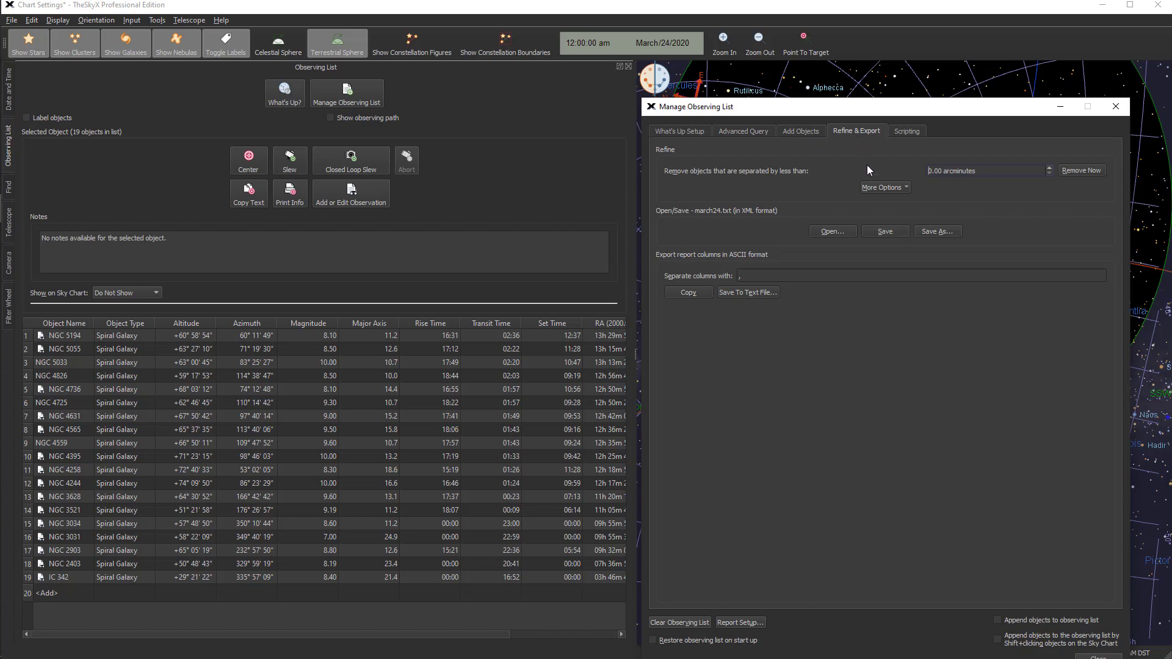
pyautogui.click(899, 189)
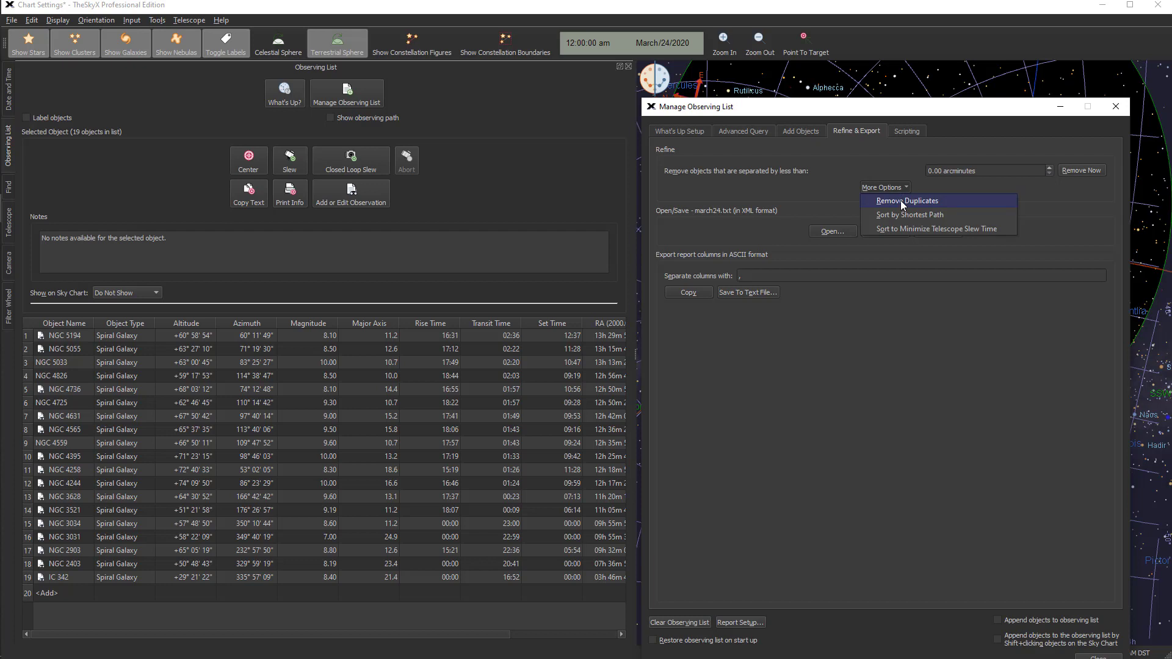
pyautogui.click(902, 202)
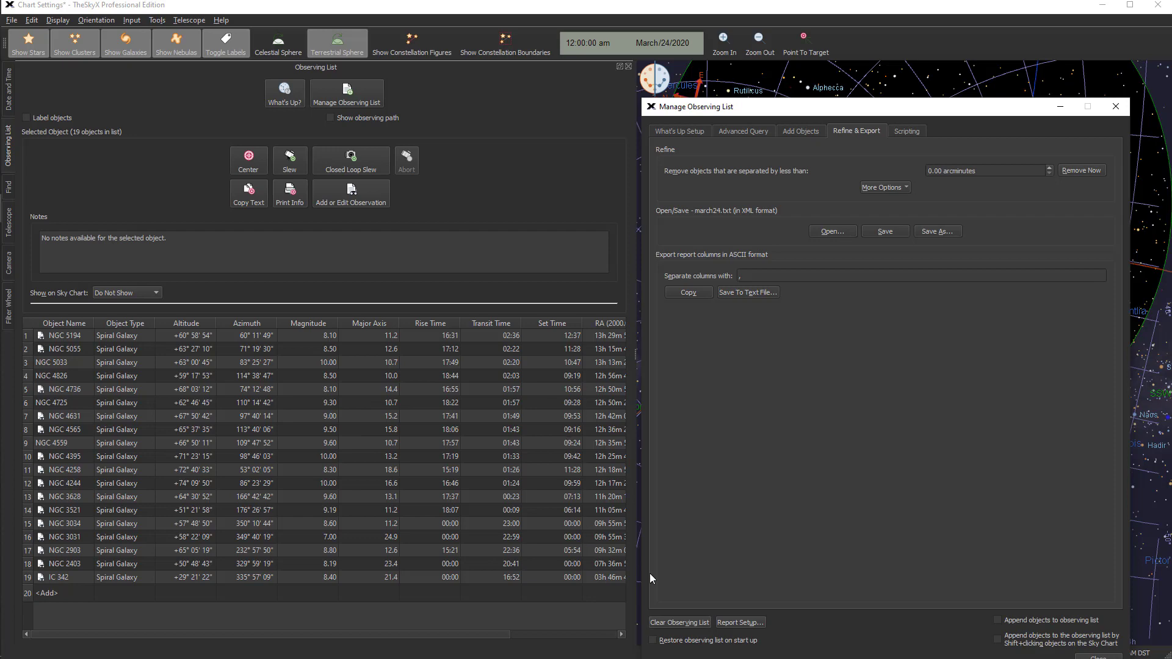
# Remove and re-add Rise Time in the Observing List report setup so it becomes the last report column
pyautogui.click(738, 622)
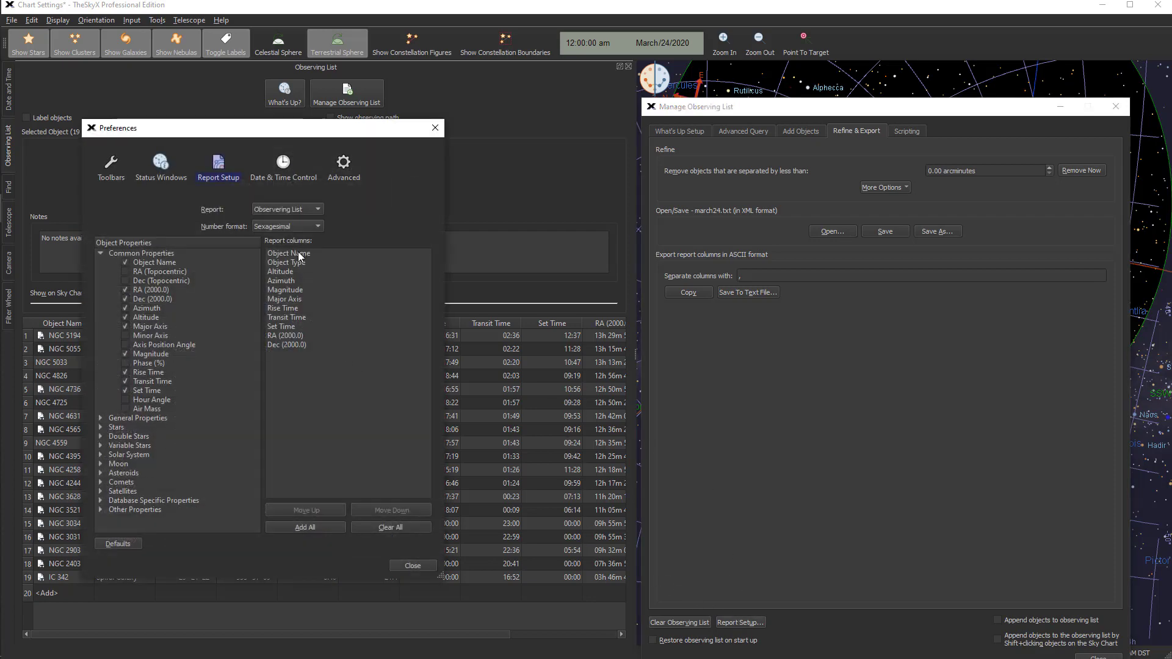
pyautogui.click(288, 309)
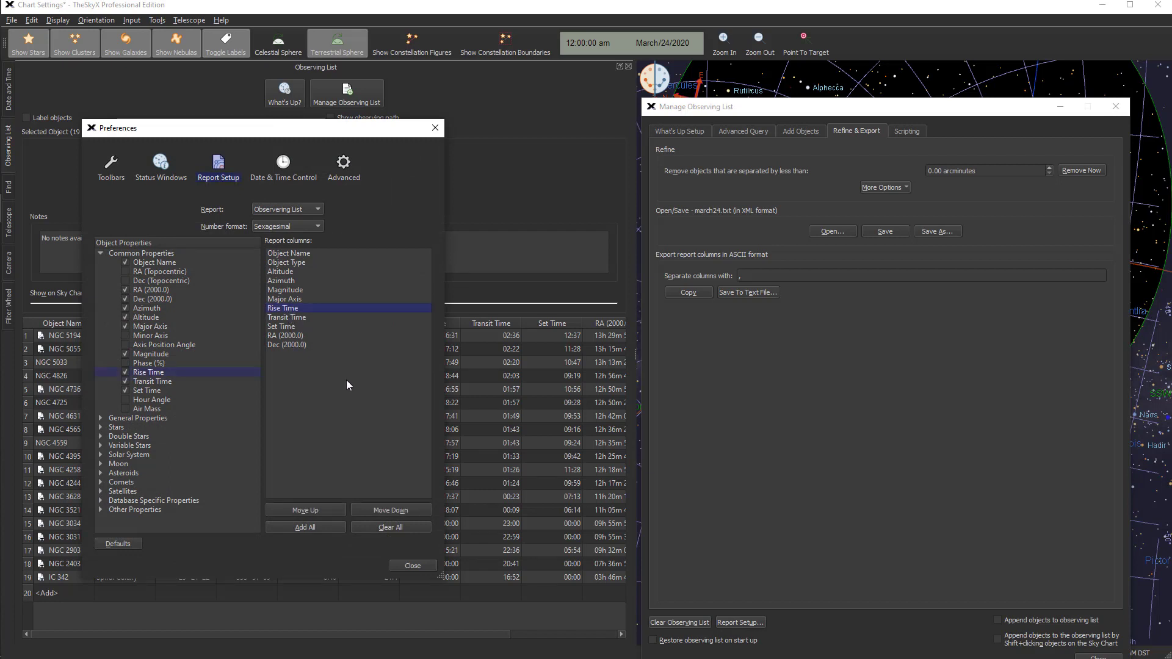
pyautogui.click(125, 373)
pyautogui.click(125, 373)
pyautogui.click(407, 565)
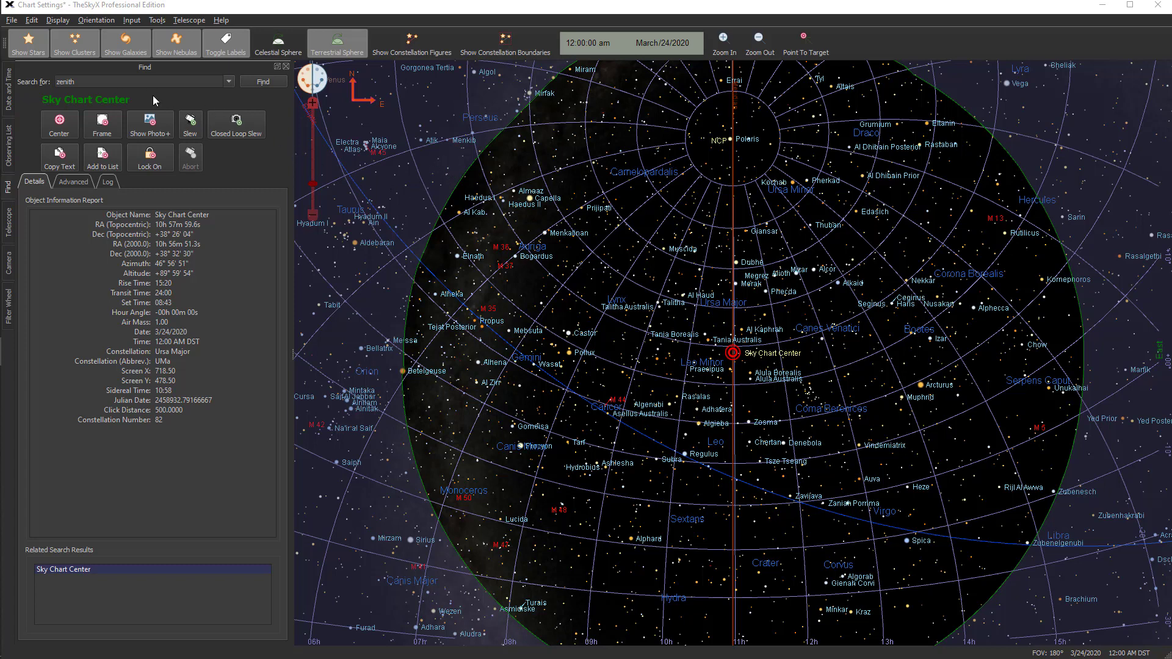
# Open the Chart Elements window and look over the elements under Reference Lines & Photos
pyautogui.click(58, 20)
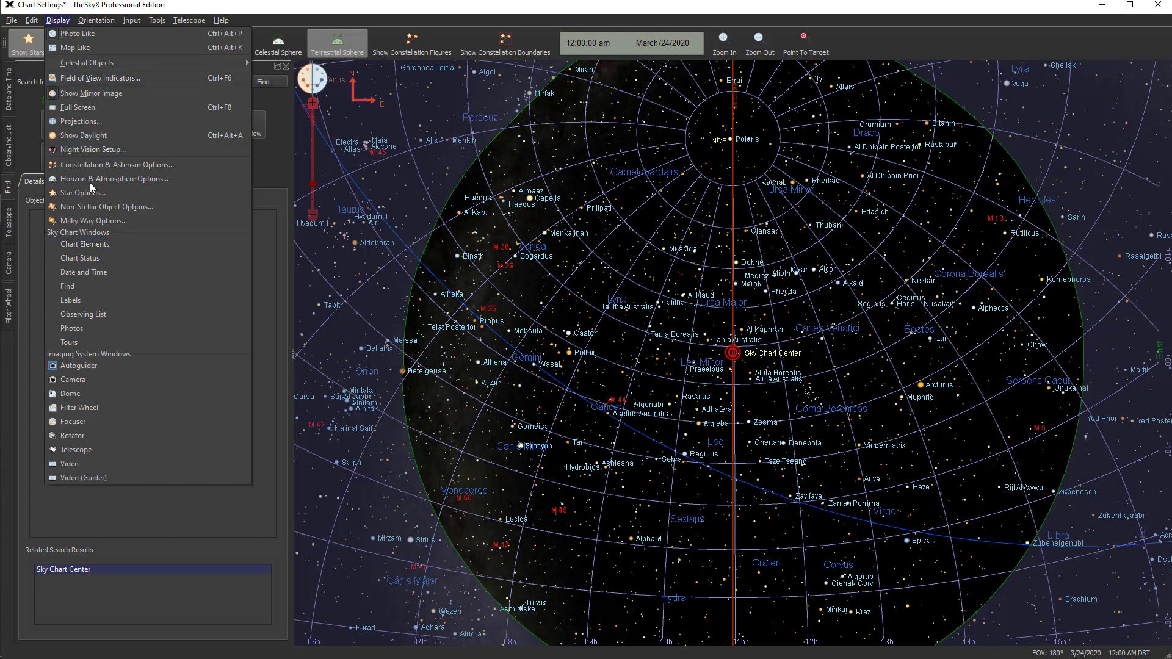
pyautogui.click(90, 244)
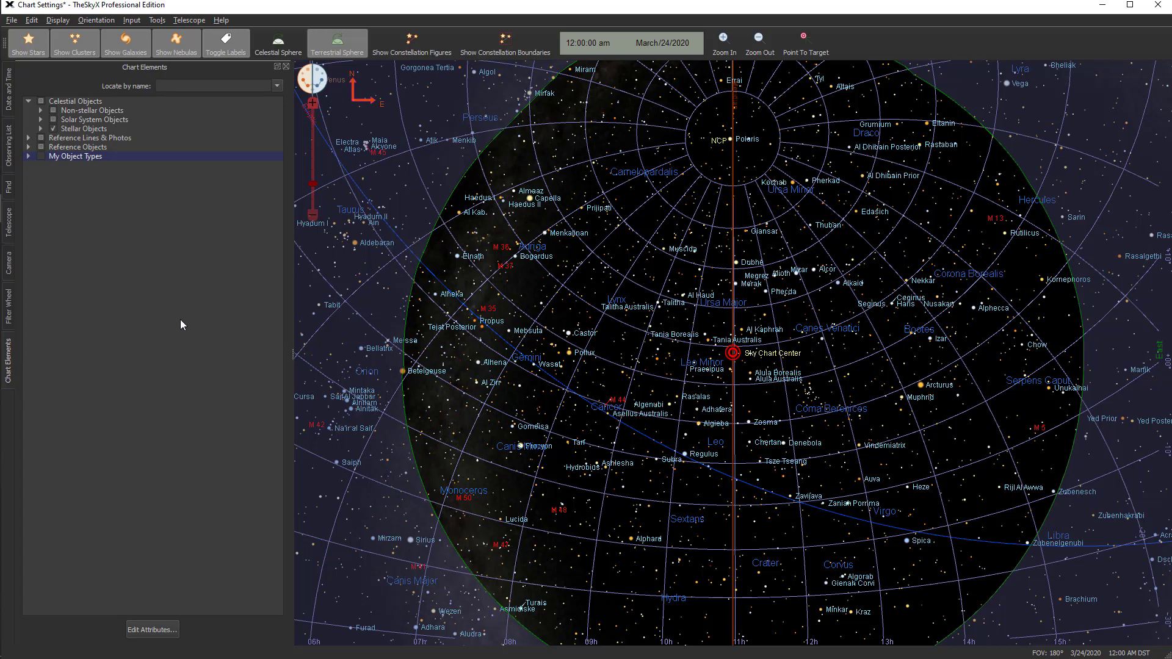
pyautogui.click(28, 138)
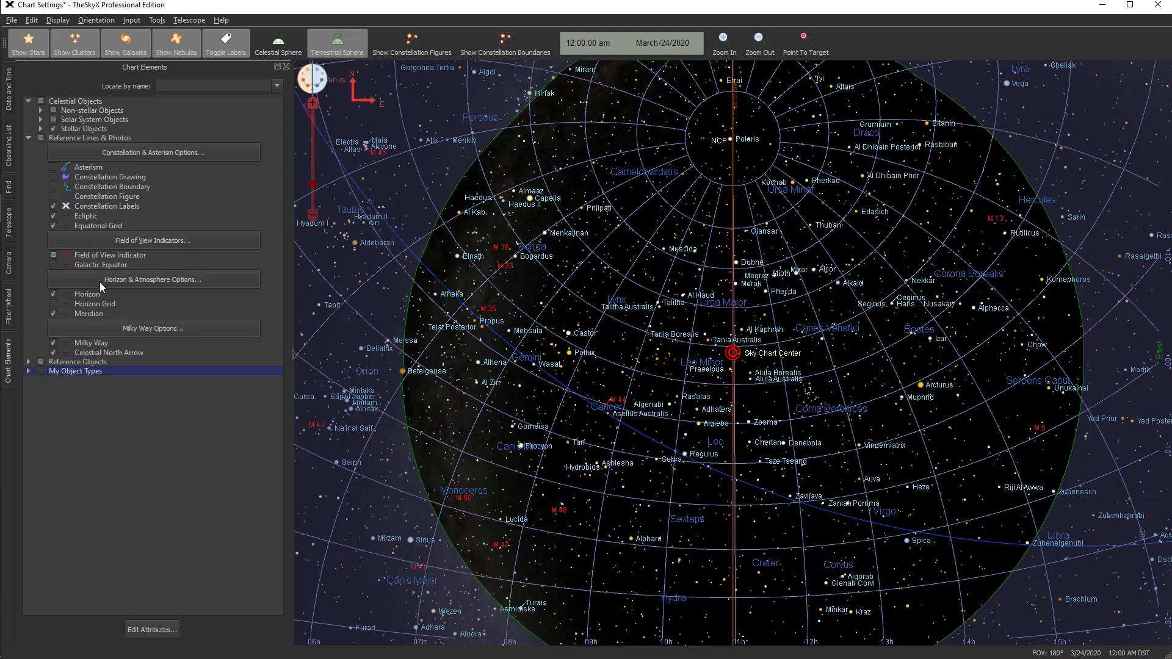
pyautogui.moveTo(567, 292)
pyautogui.click(28, 140)
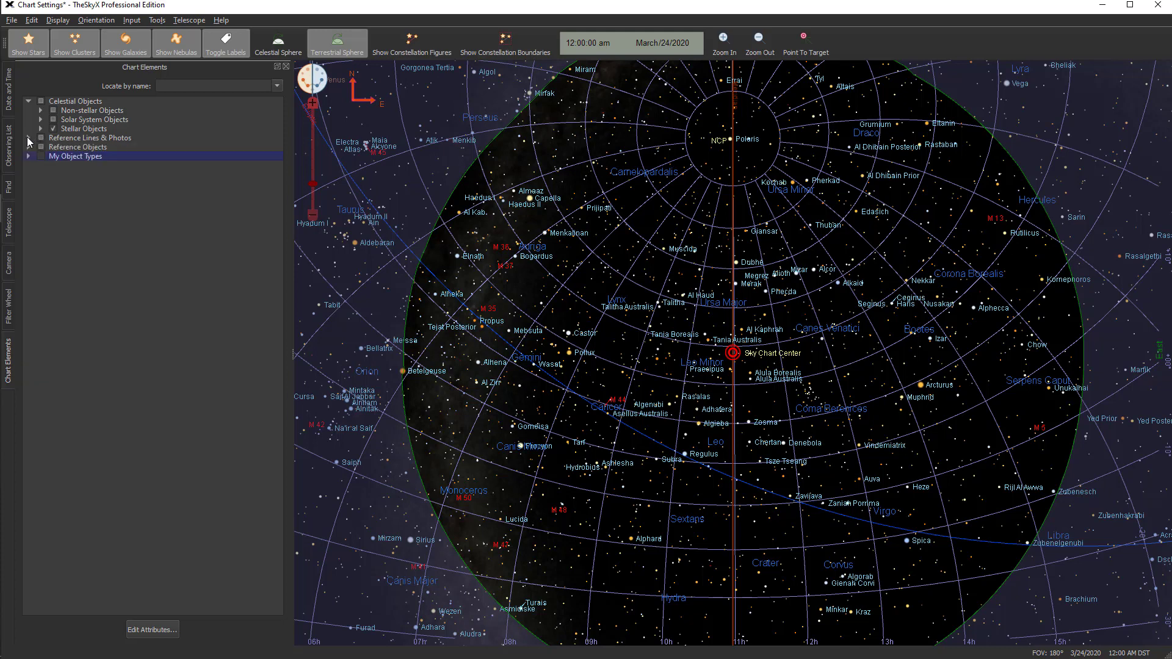
# In the Star Options, raise the halos to 99, return them to 0, and slightly increase the stars' brightness and contrast
pyautogui.click(71, 129)
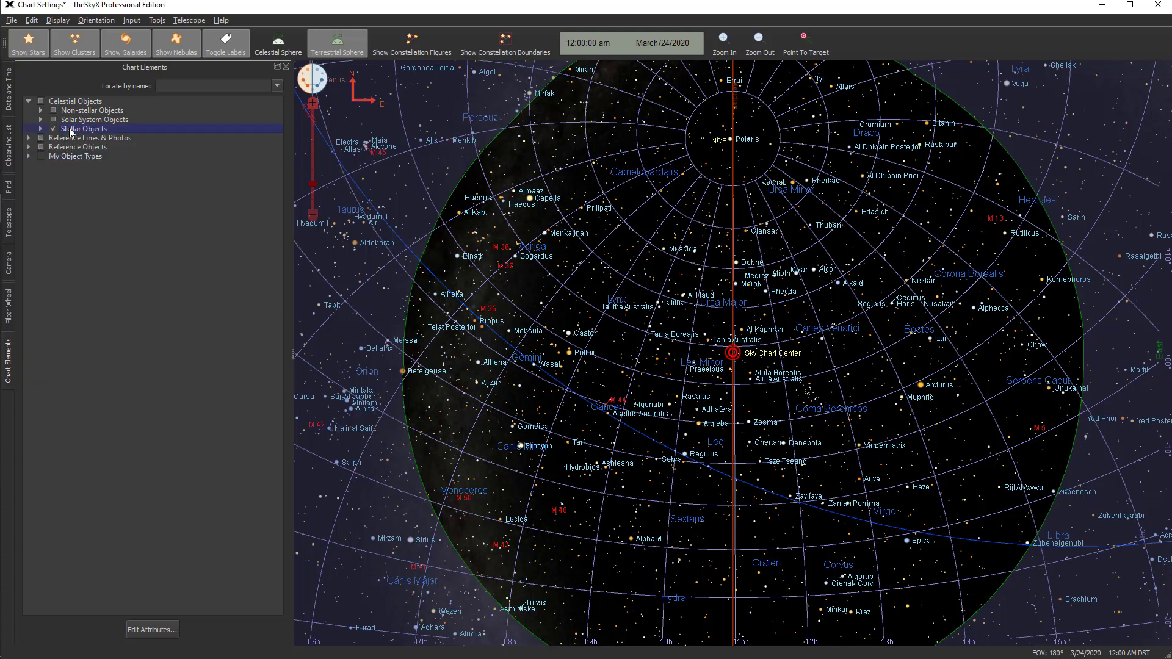
pyautogui.click(40, 129)
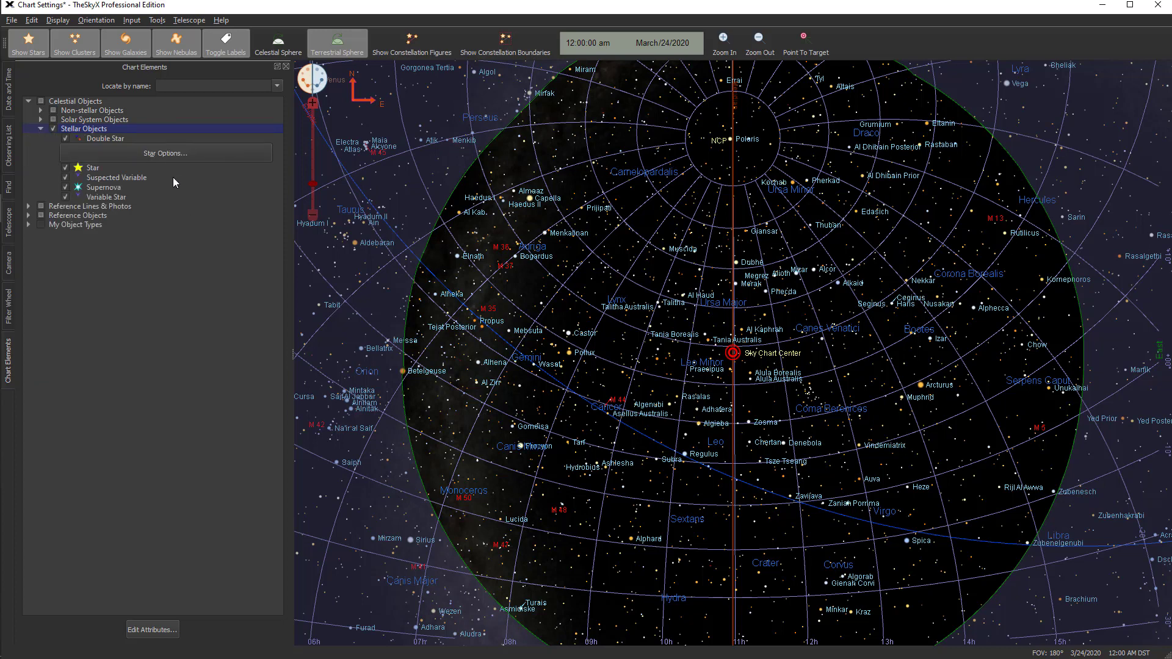
pyautogui.click(196, 153)
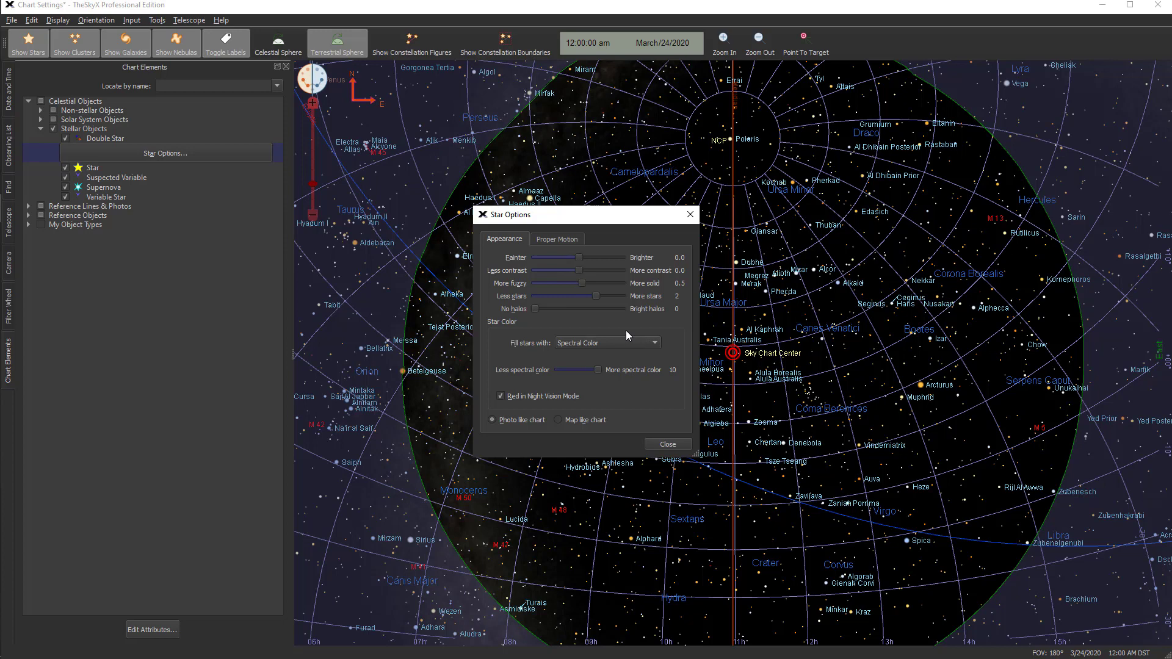
pyautogui.moveTo(534, 308); pyautogui.dragTo(621, 313)
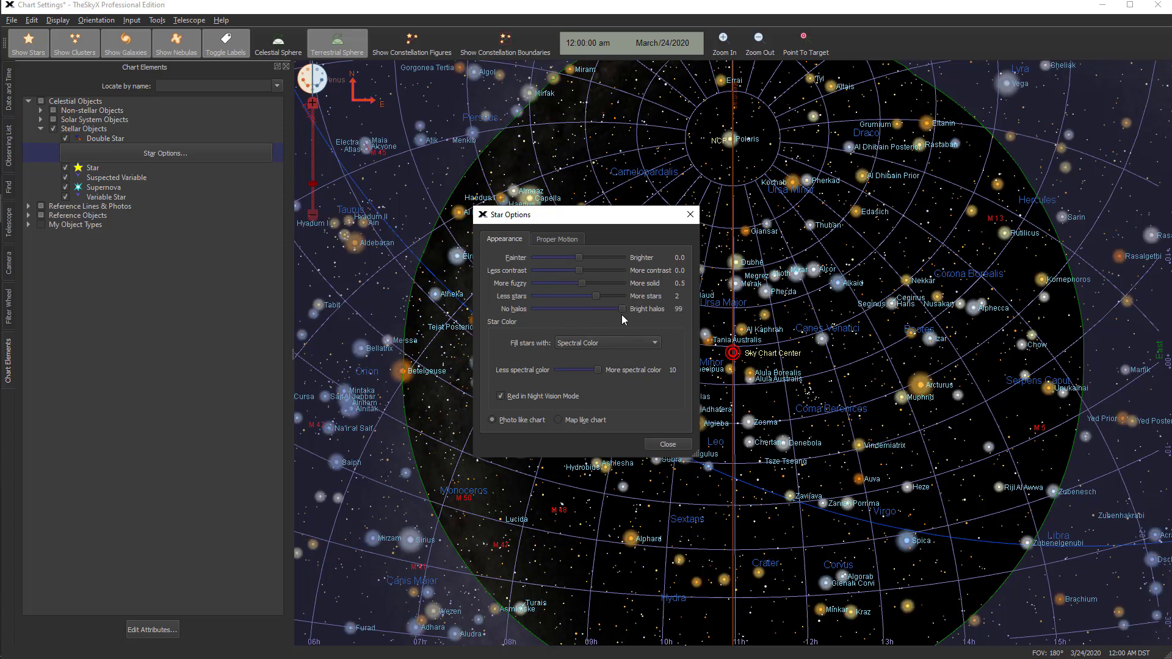
pyautogui.moveTo(622, 312); pyautogui.dragTo(522, 310)
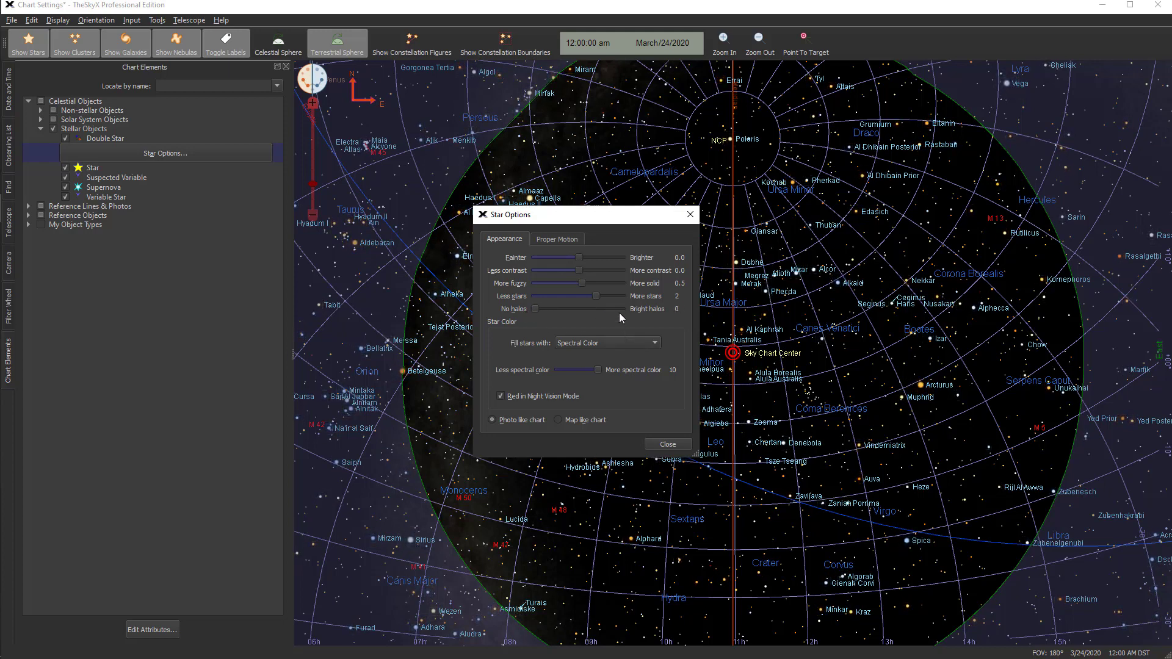
pyautogui.moveTo(578, 258)
pyautogui.mouseDown()
pyautogui.moveTo(635, 264)
pyautogui.moveTo(533, 255)
pyautogui.moveTo(584, 259)
pyautogui.mouseUp()
pyautogui.moveTo(577, 270)
pyautogui.mouseDown()
pyautogui.moveTo(540, 270)
pyautogui.moveTo(604, 281)
pyautogui.moveTo(582, 279)
pyautogui.mouseUp()
pyautogui.click(668, 445)
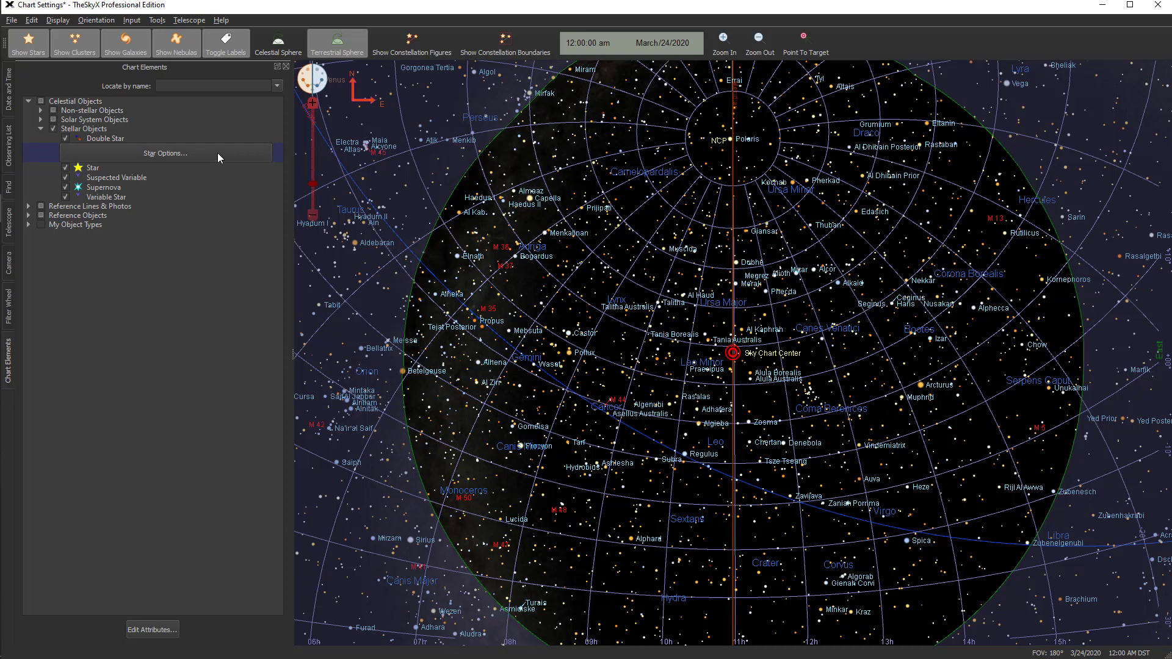
# Open the attributes of the Stellar Objects and try hiding stars fainter than magnitude 0.35 and 14.75
pyautogui.click(91, 130)
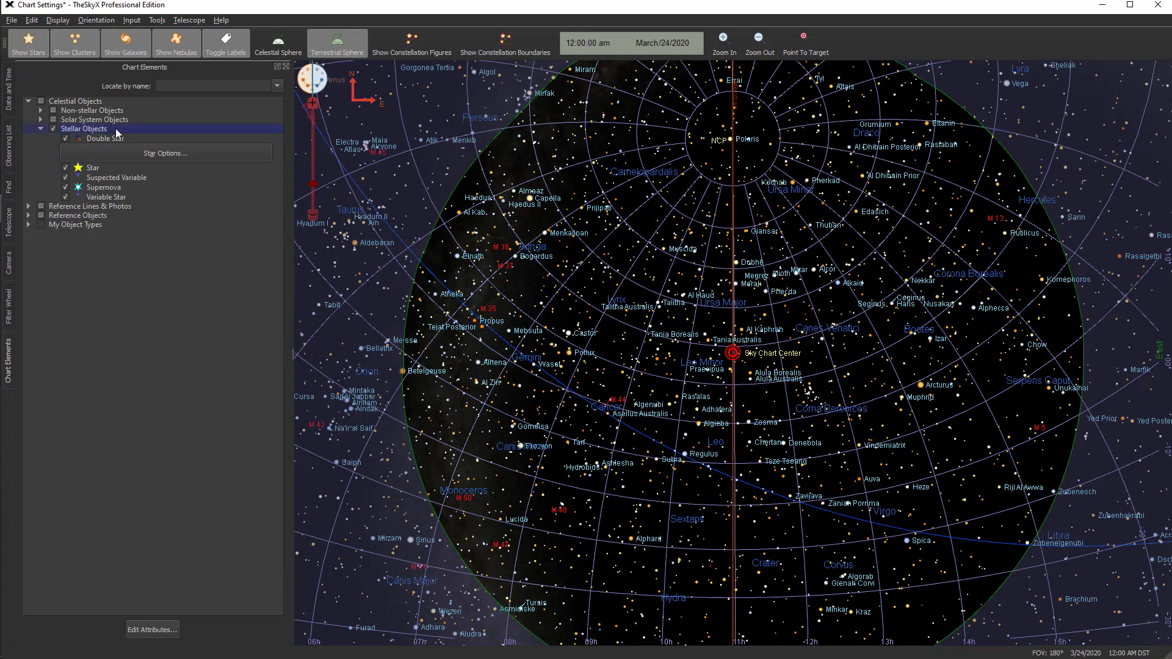
pyautogui.doubleClick(122, 131)
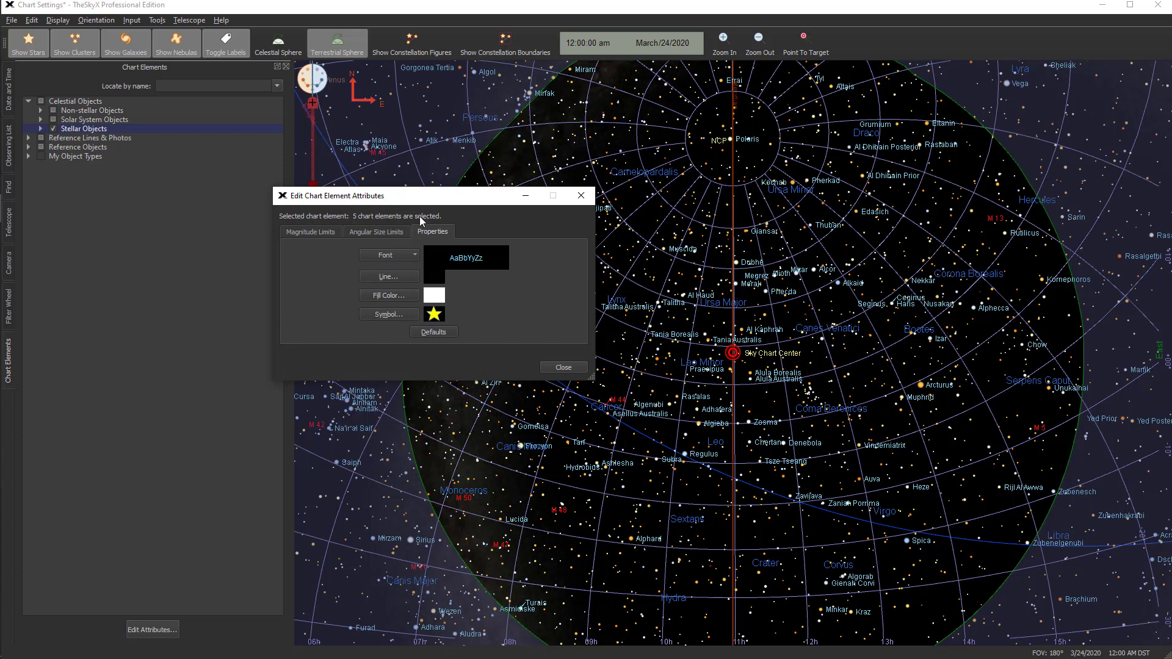
pyautogui.click(308, 233)
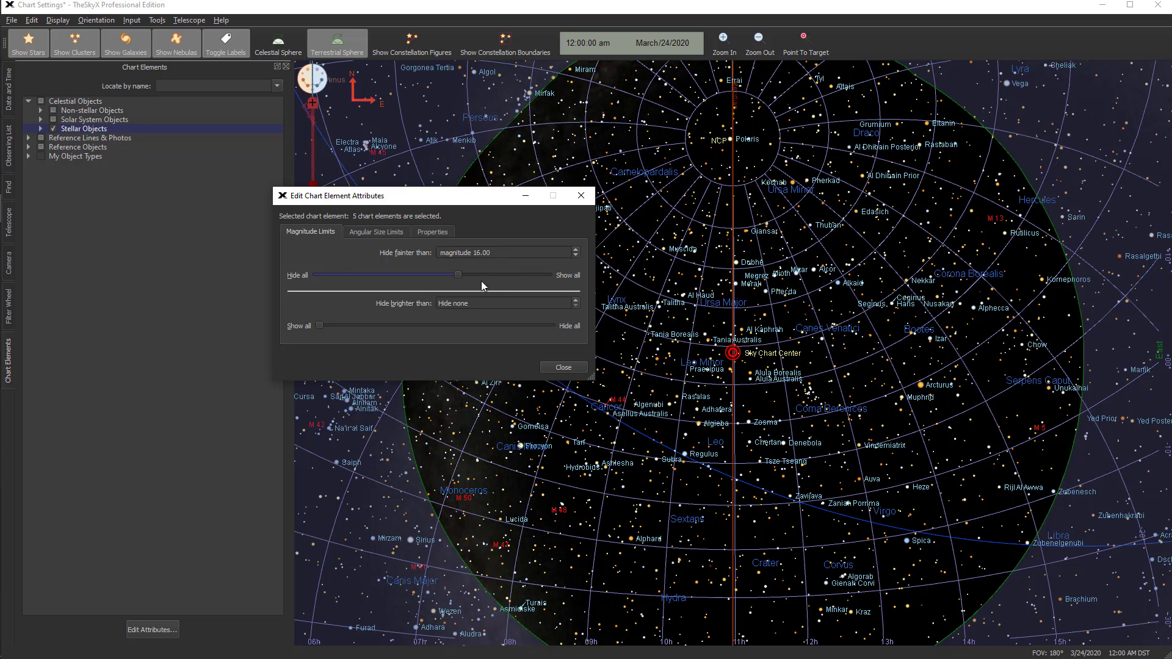
pyautogui.moveTo(458, 275); pyautogui.dragTo(357, 275)
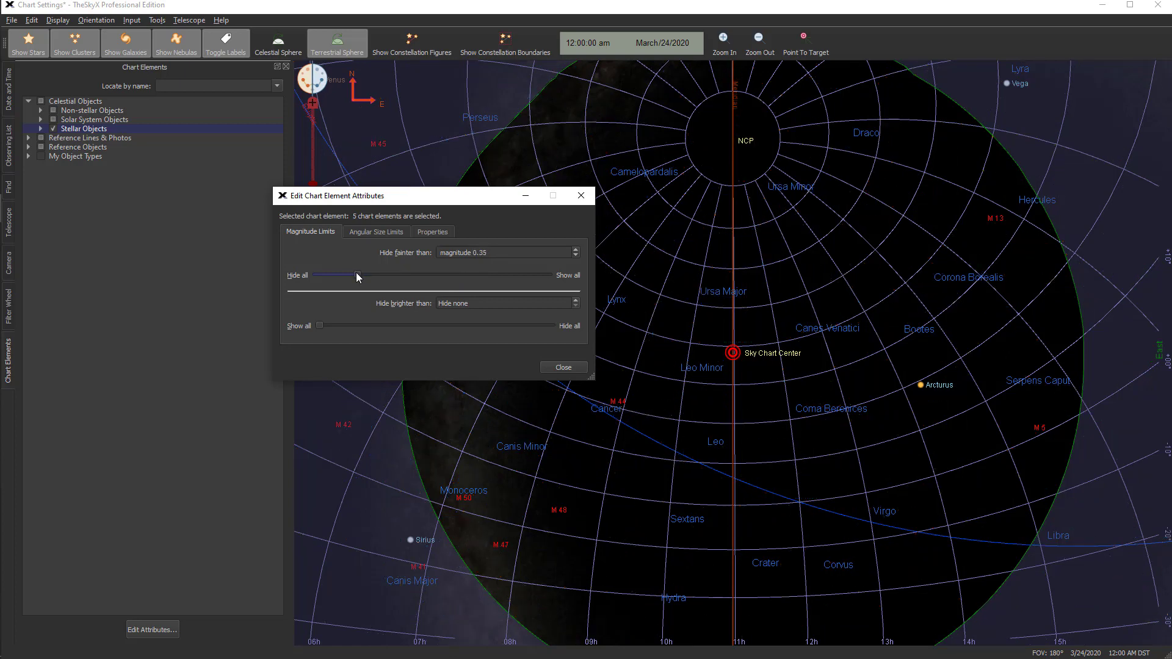
pyautogui.moveTo(358, 275); pyautogui.dragTo(450, 286)
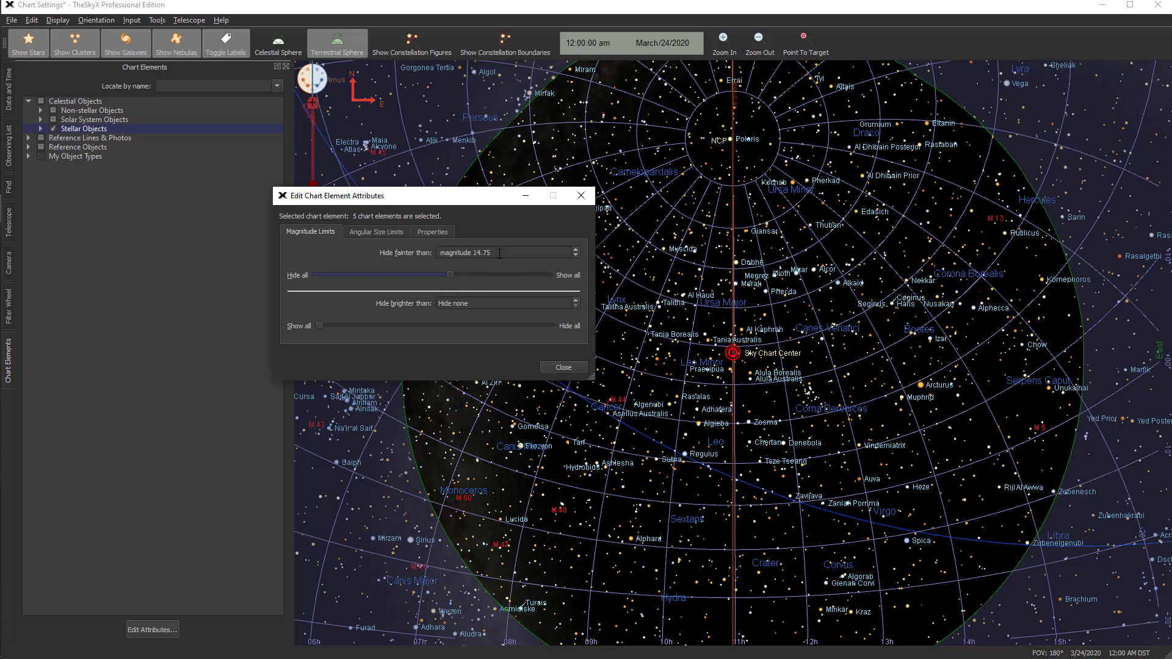
# Set the Stellar Objects' faint limit to magnitude 16, check their angular size limits, and close the attributes
pyautogui.click(472, 252)
pyautogui.write('16')
pyautogui.click(385, 234)
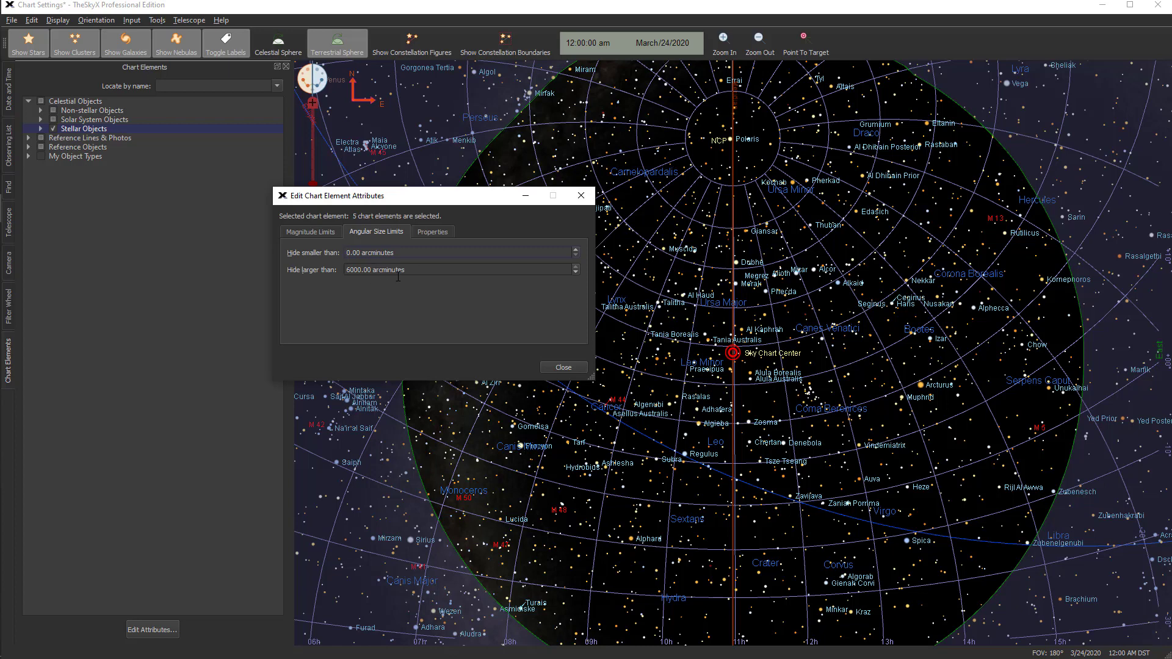
pyautogui.click(562, 368)
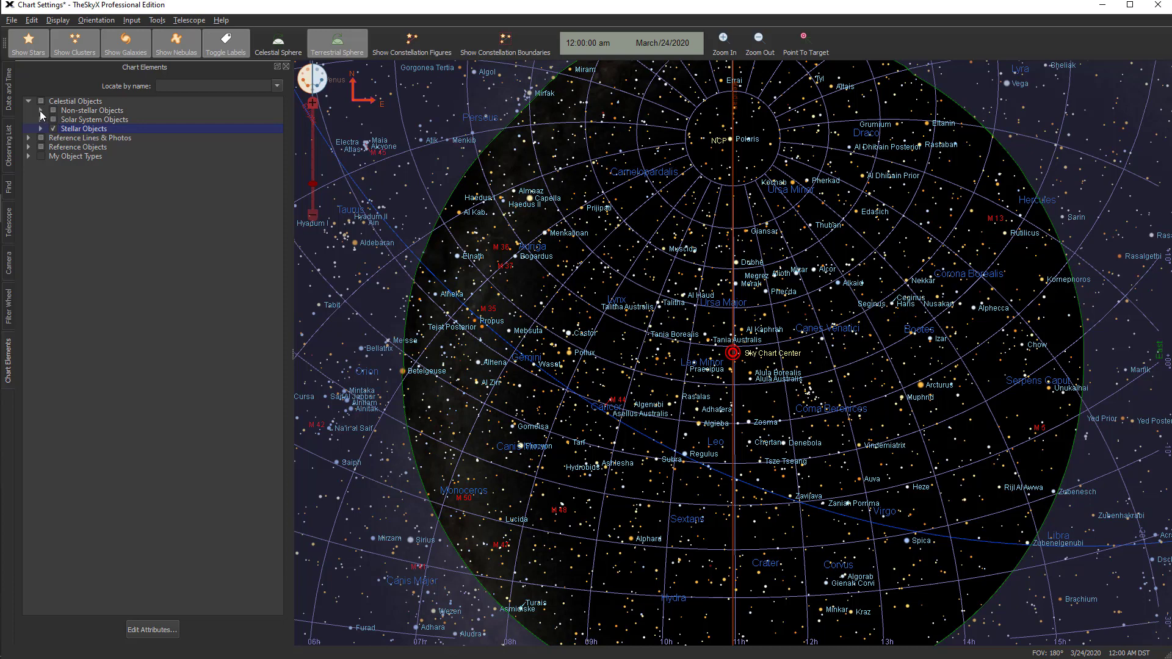
# Open the attributes of the Galaxies under Non-stellar Objects and review their angular size and magnitude limits
pyautogui.click(40, 110)
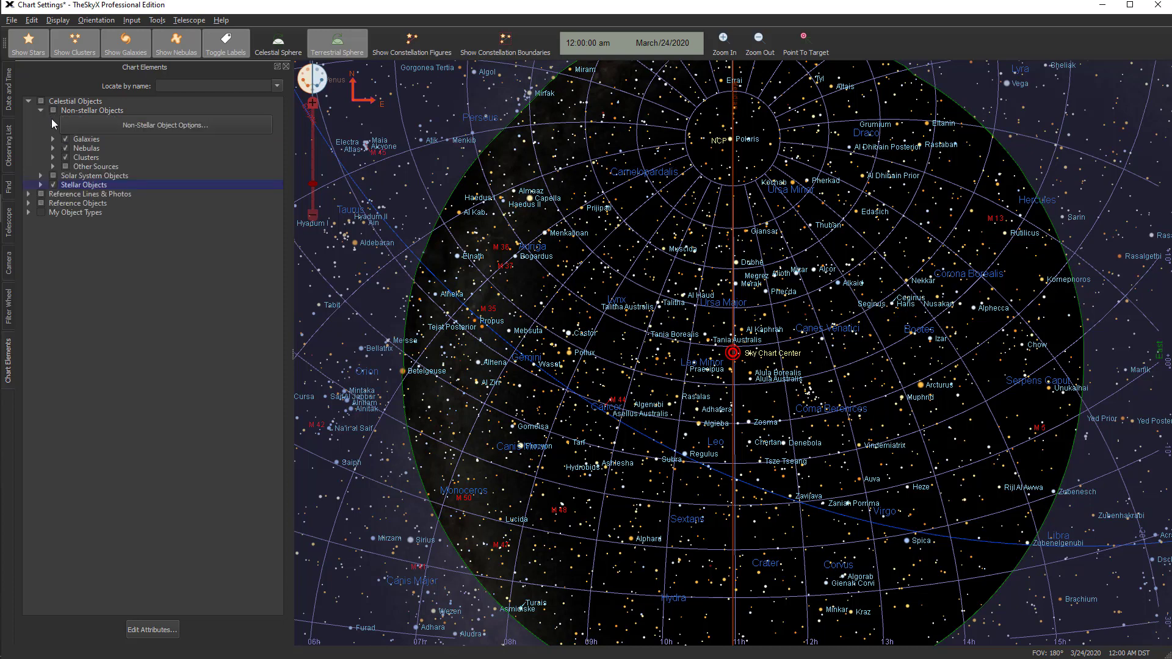
pyautogui.doubleClick(83, 139)
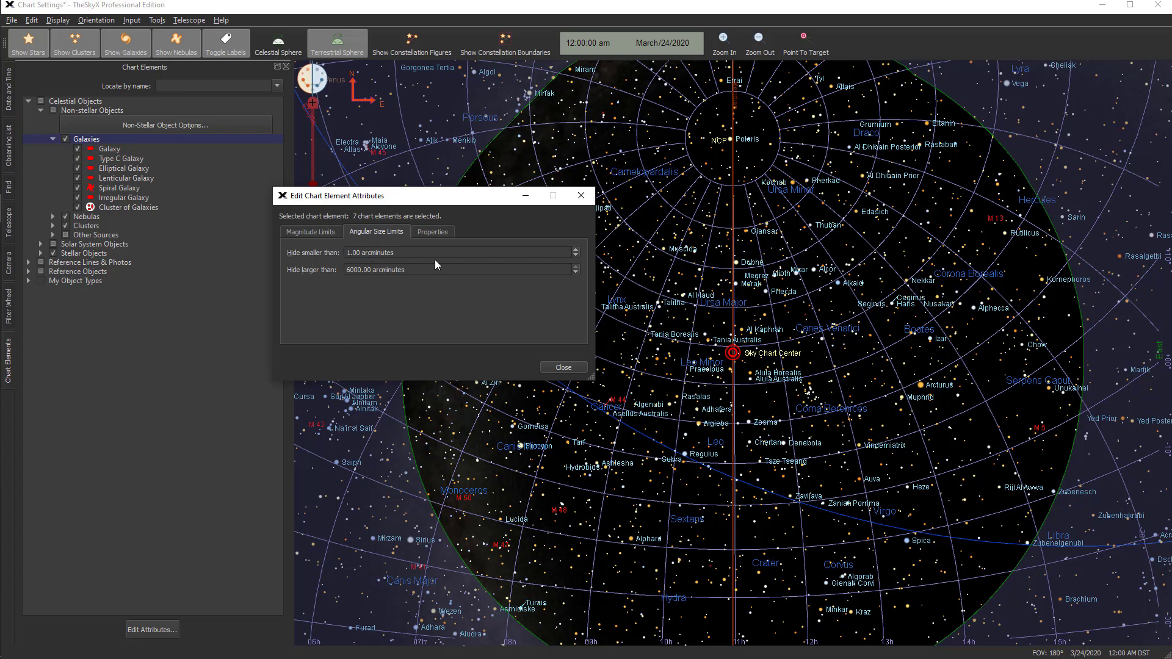
pyautogui.click(320, 232)
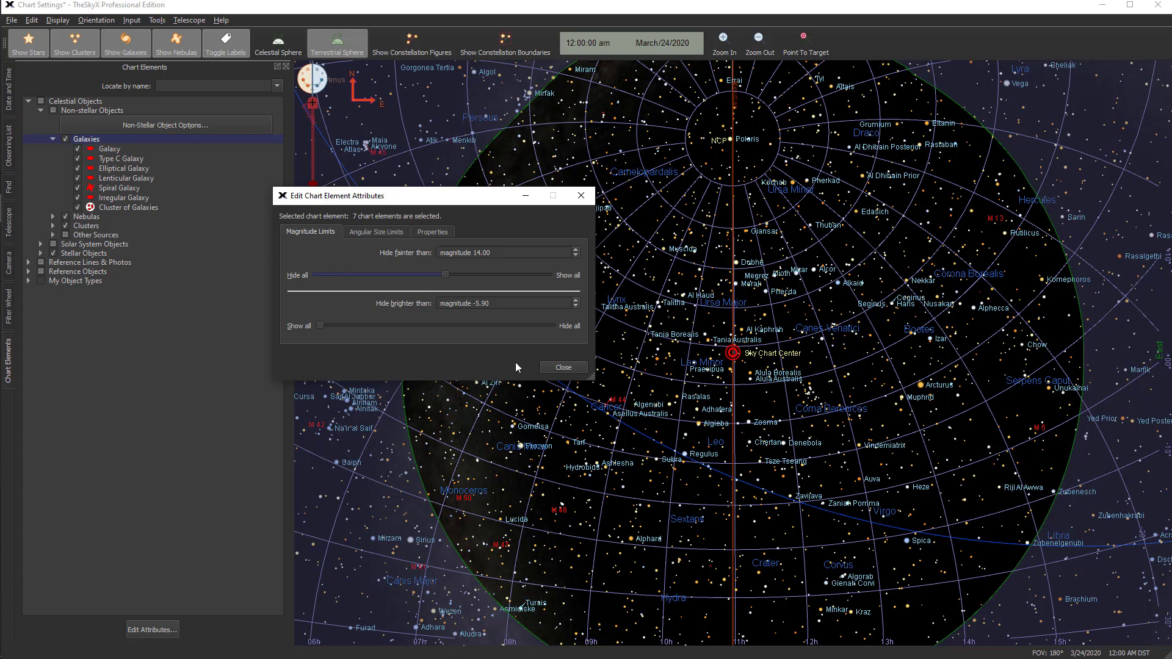
pyautogui.click(562, 367)
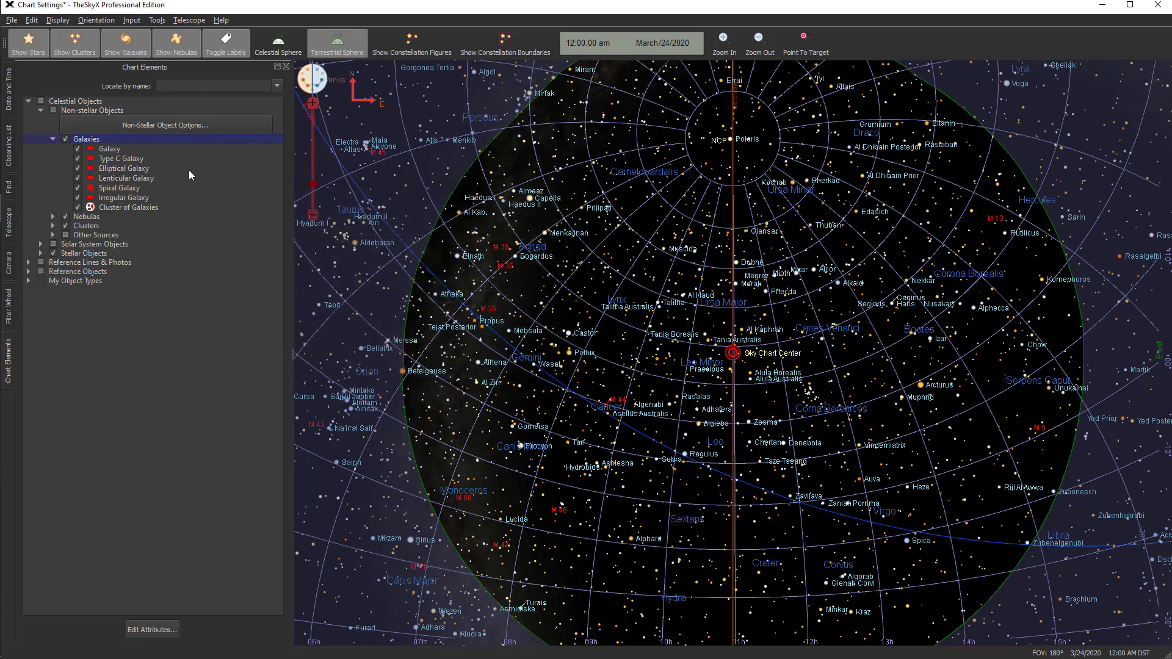
# Collapse the Celestial Objects branch and close the Chart Elements window
pyautogui.click(28, 101)
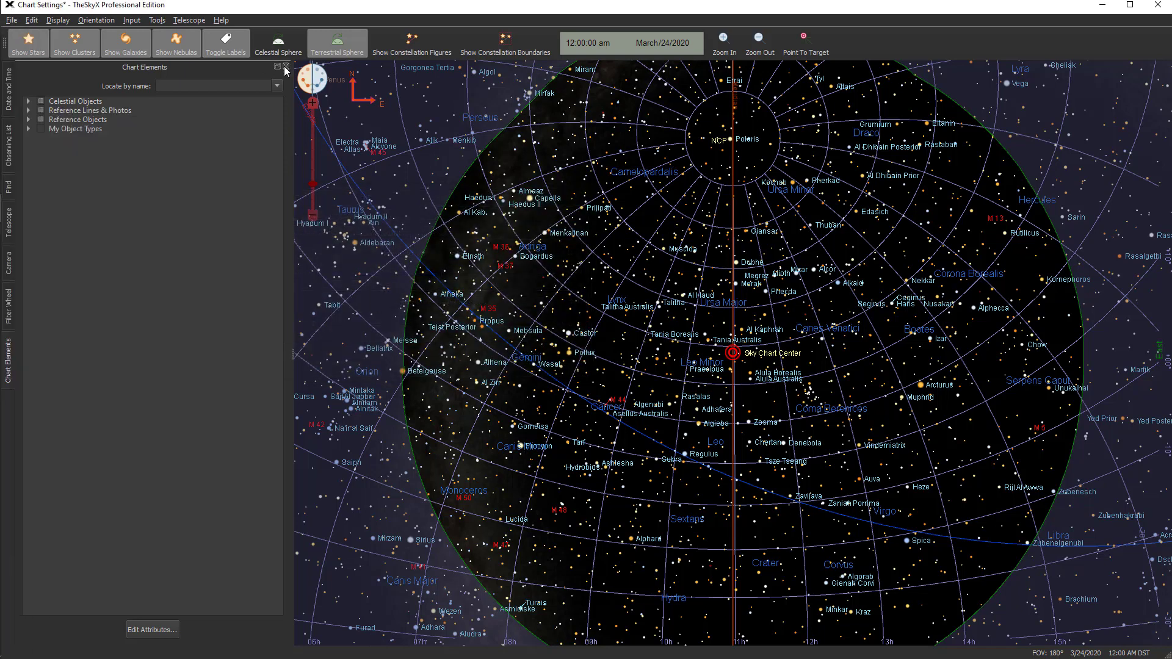
pyautogui.click(285, 67)
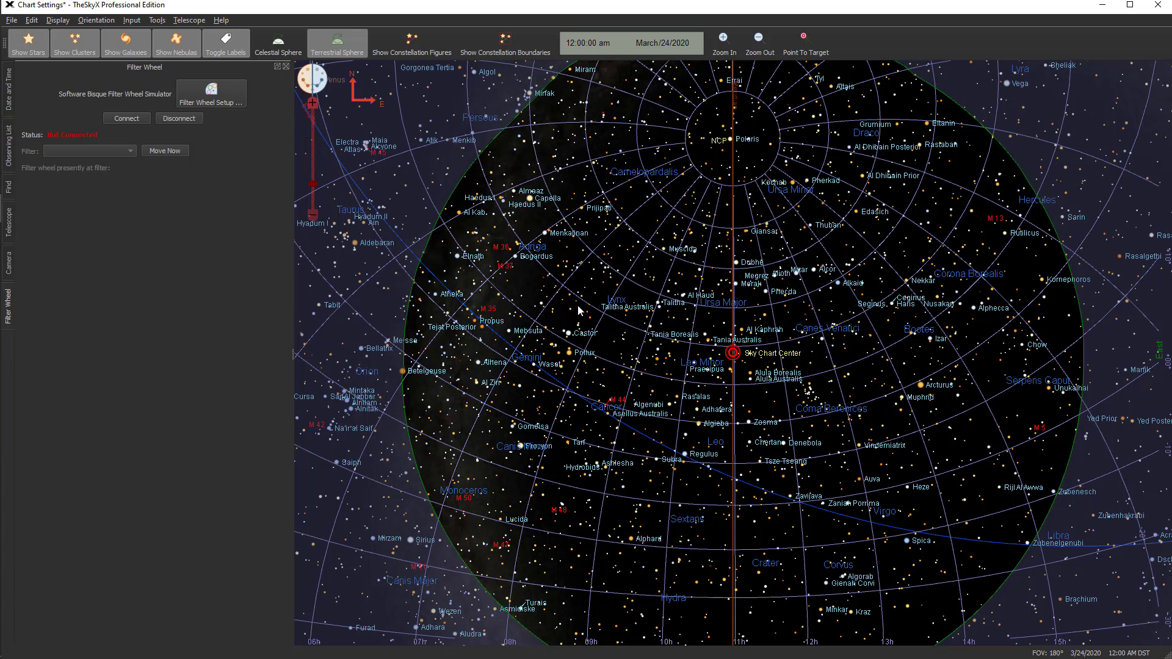
pyautogui.moveTo(578, 310)
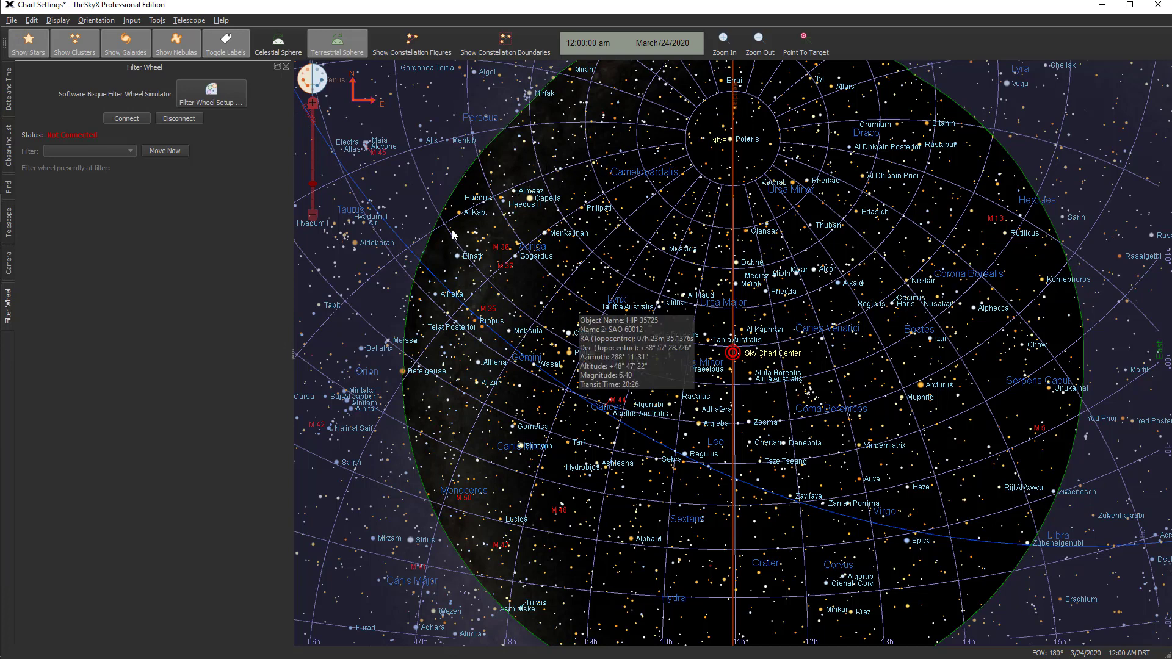
pyautogui.moveTo(454, 235)
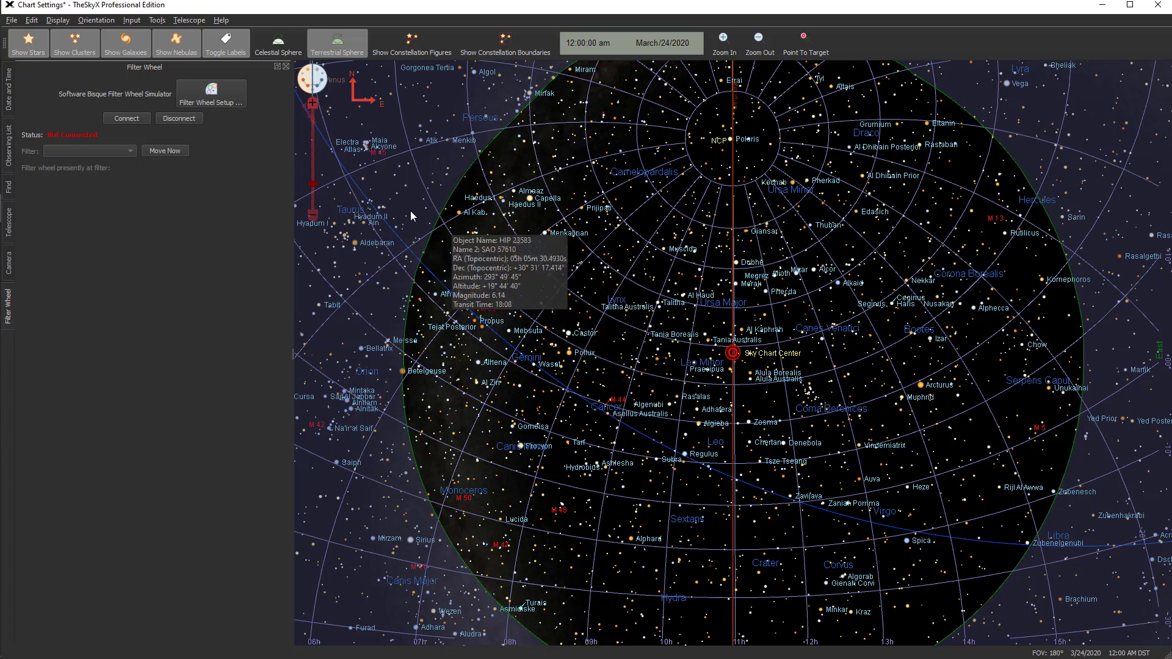
# Save the current chart settings under the existing file name mychart.settings.skyx in the Documents folder, replacing that file
pyautogui.click(10, 22)
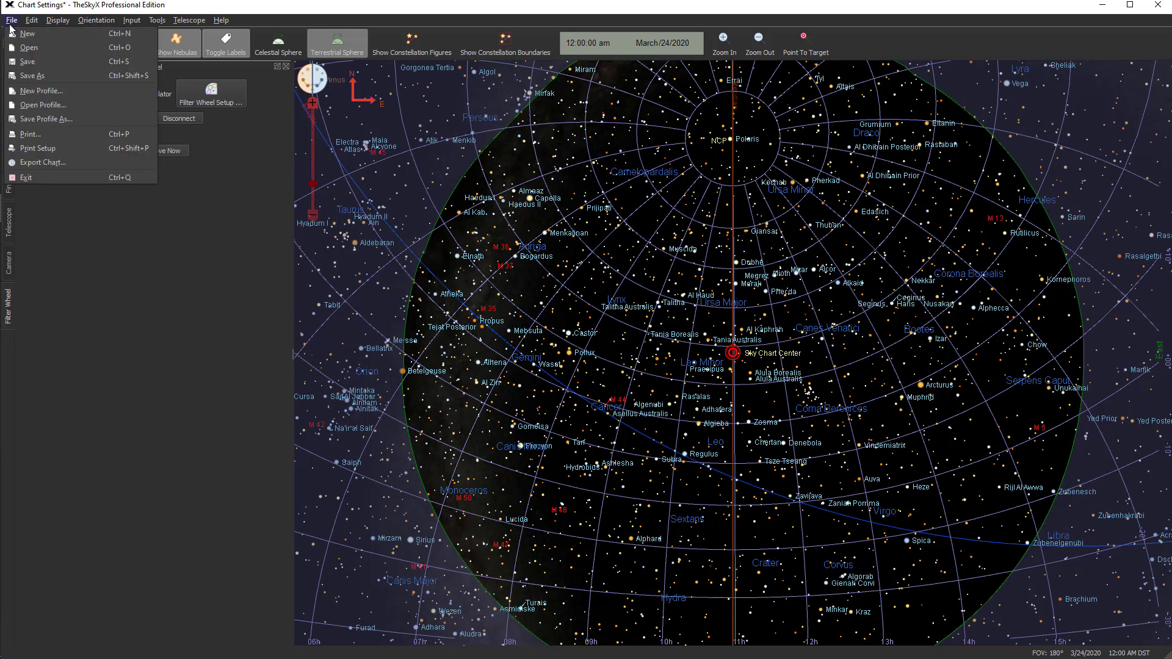
pyautogui.click(32, 76)
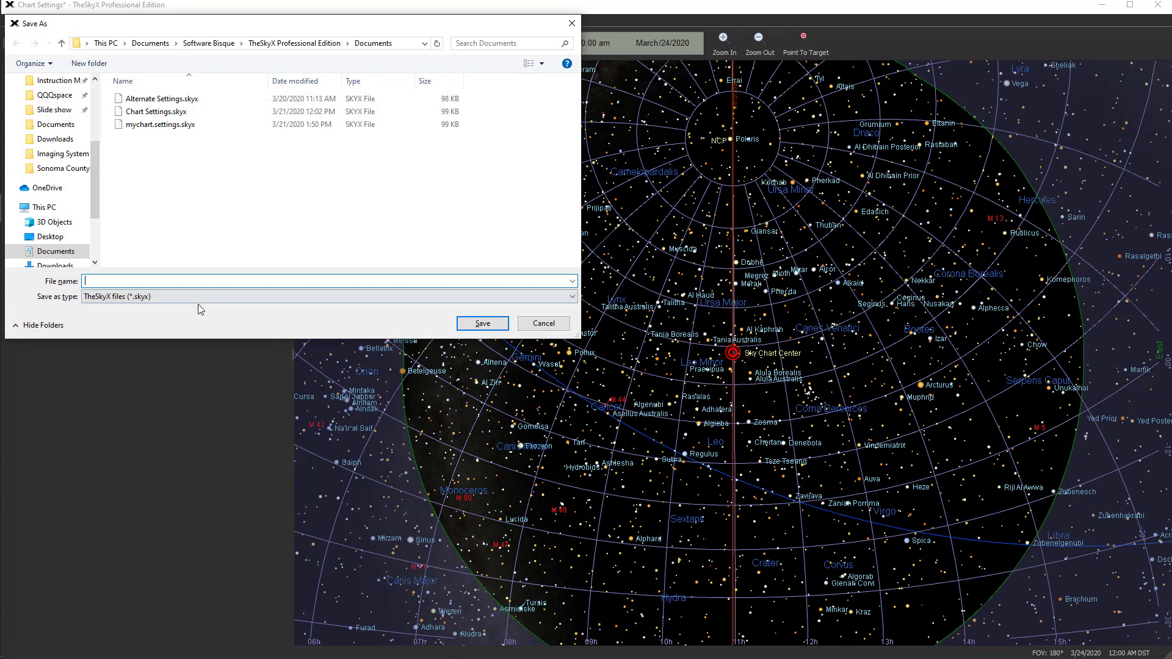
pyautogui.click(139, 127)
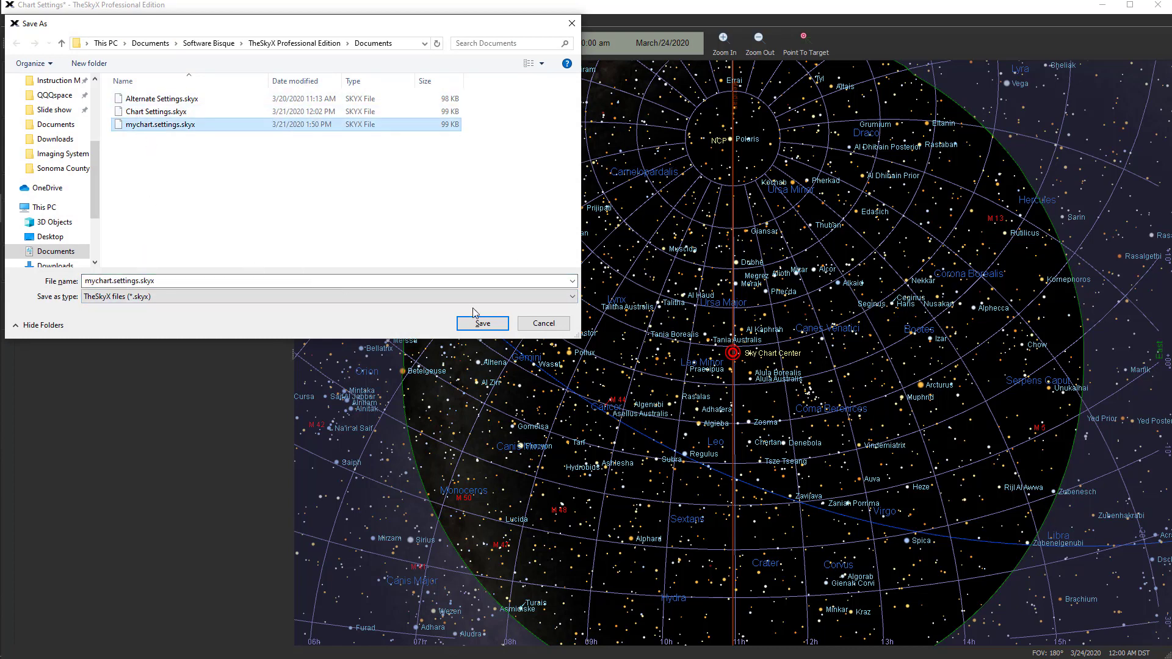
pyautogui.click(482, 323)
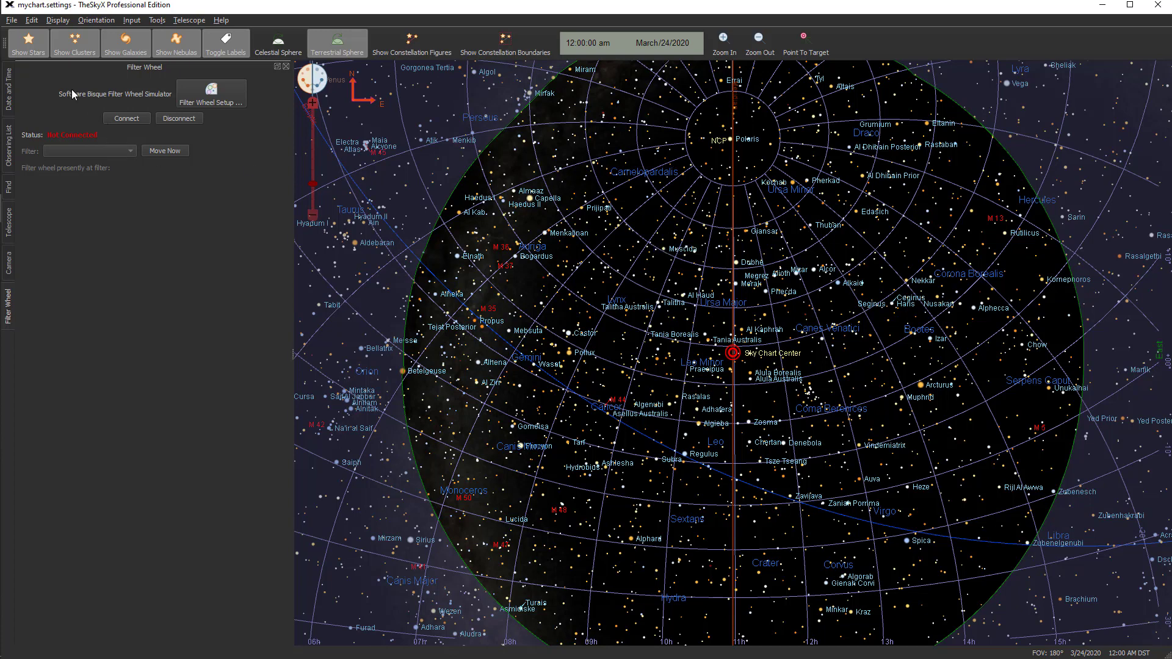
# Open the saved chart document Chart Settings.skyx from the Documents folder
pyautogui.click(11, 20)
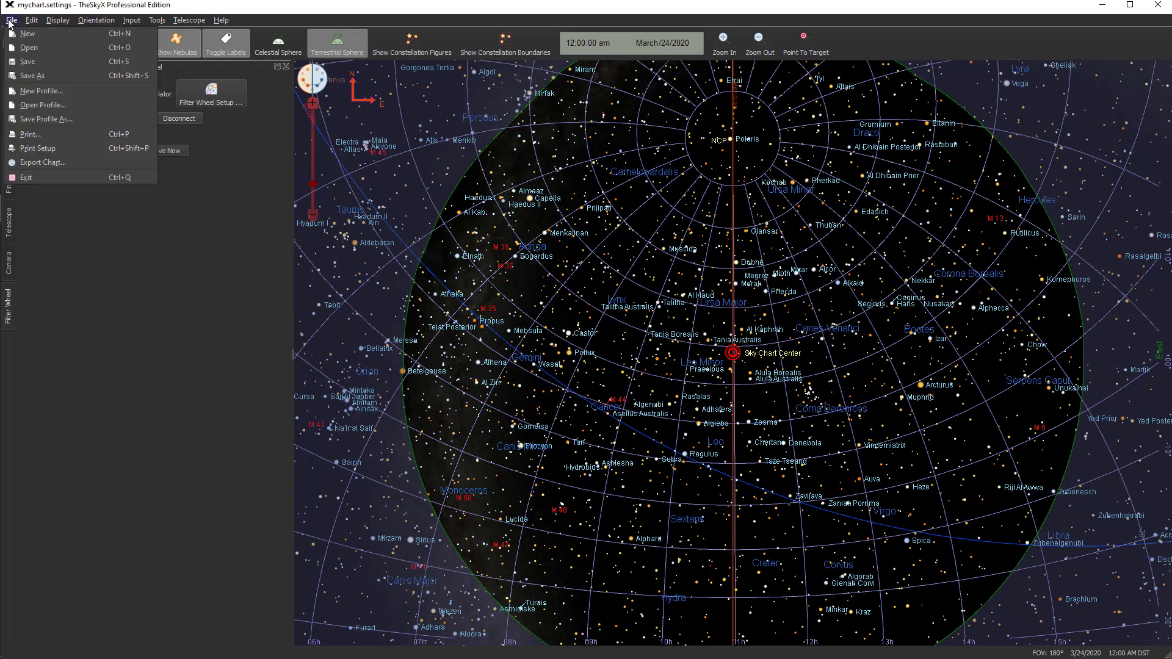
pyautogui.click(27, 47)
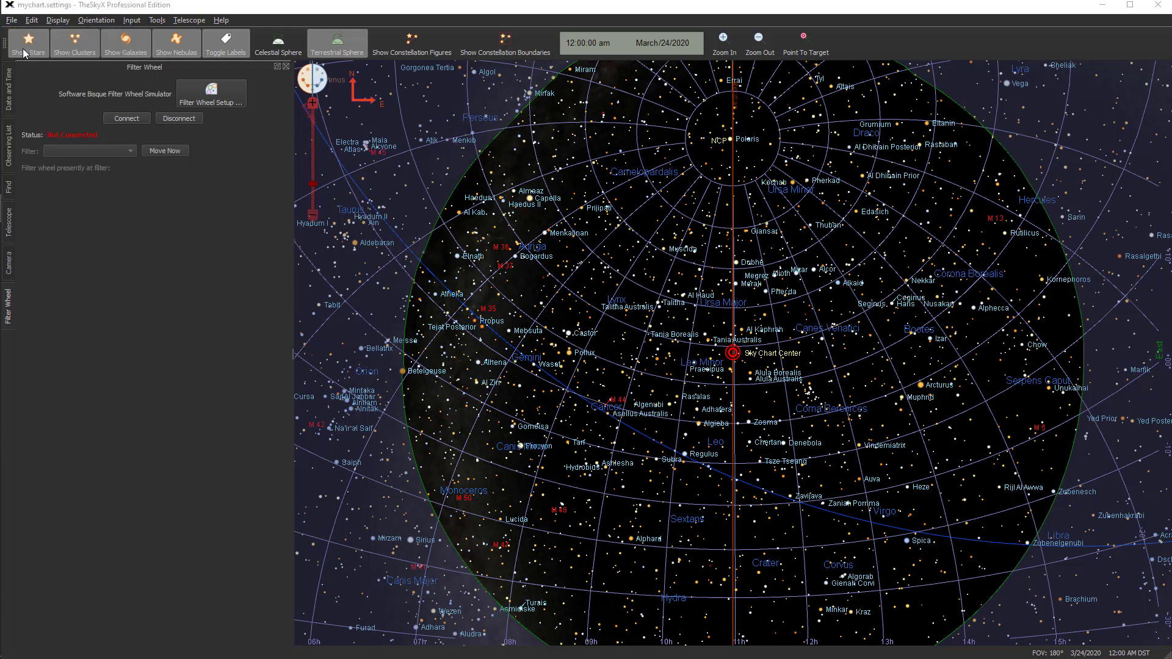
pyautogui.click(243, 112)
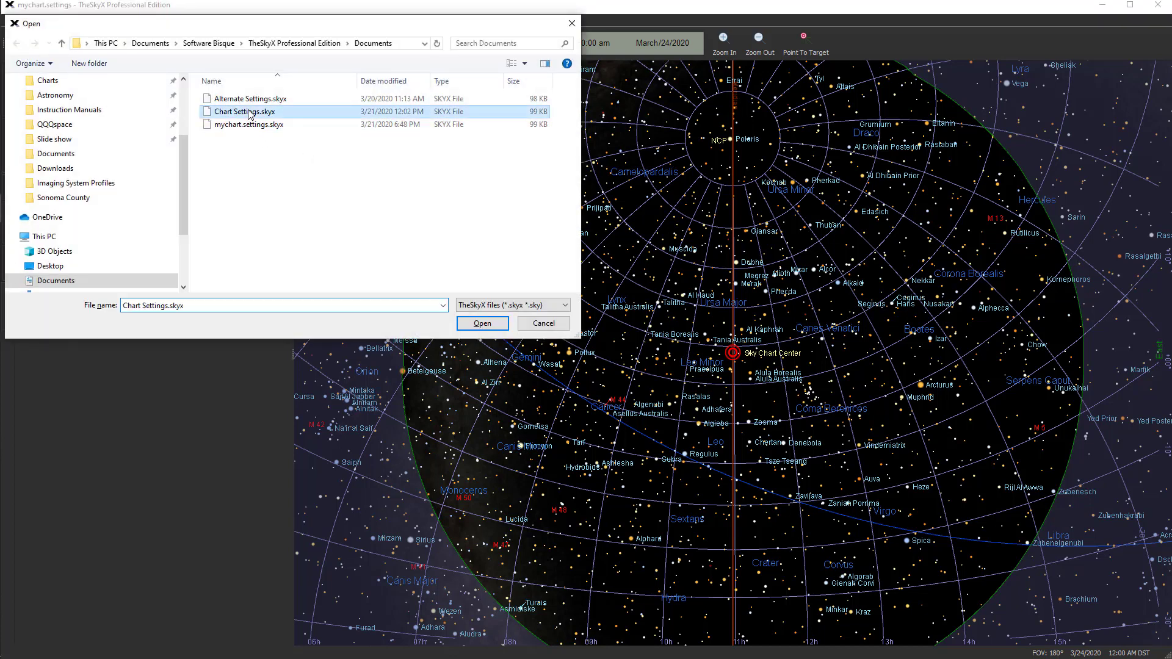
pyautogui.click(482, 323)
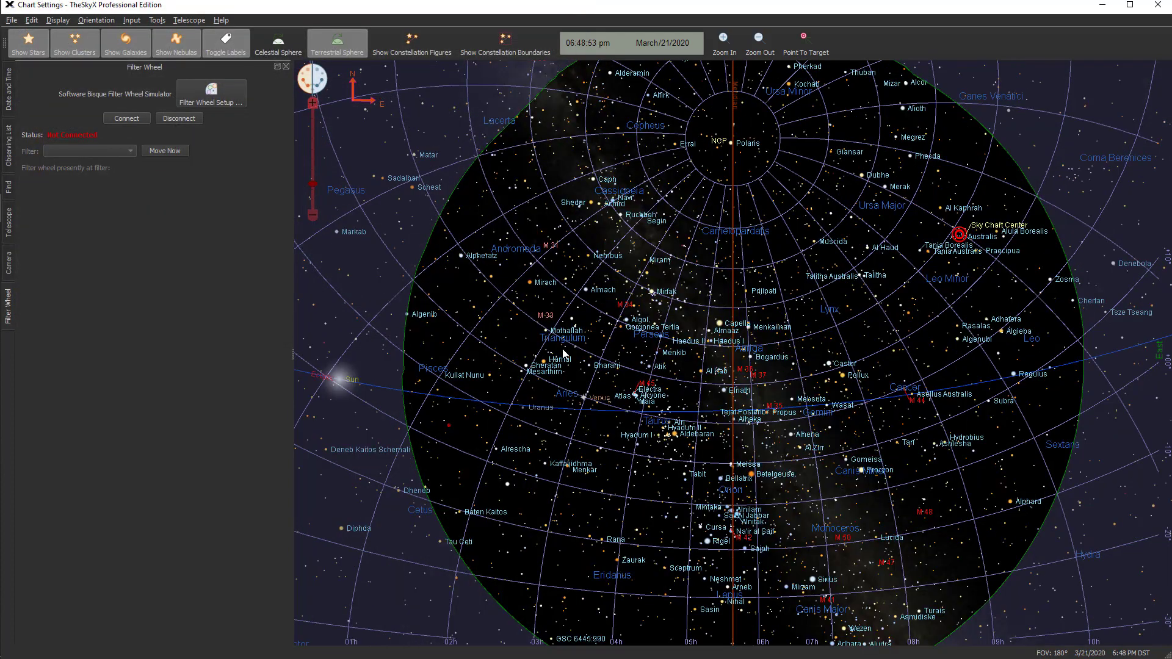